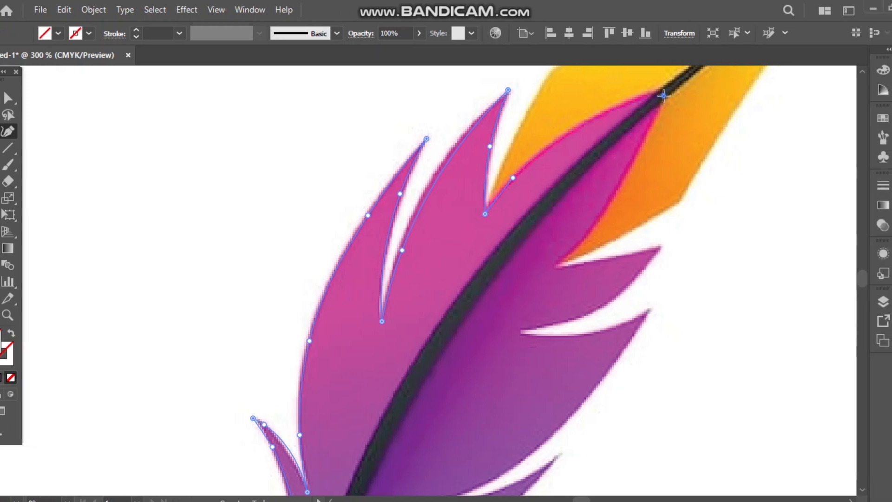
Finish tracing the feather's pink half with the Curvature tool, following the dark quill down and closing the path at its base.
click(632, 169)
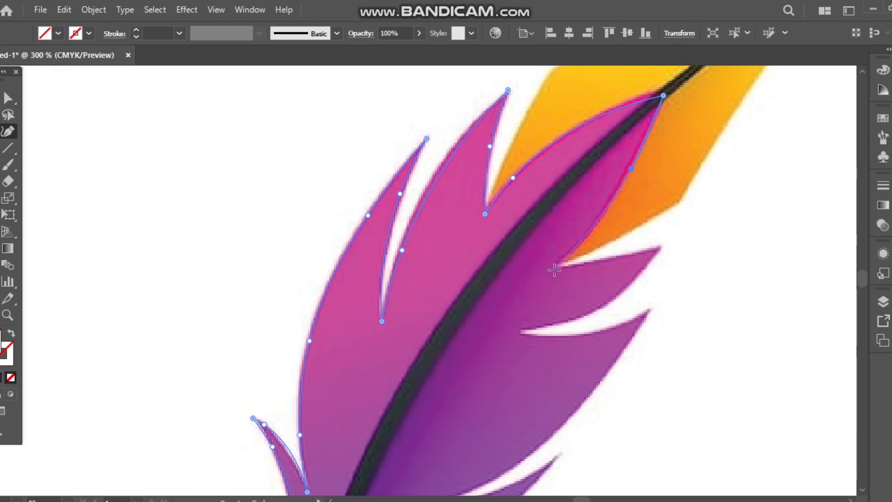
key(ctrl+z)
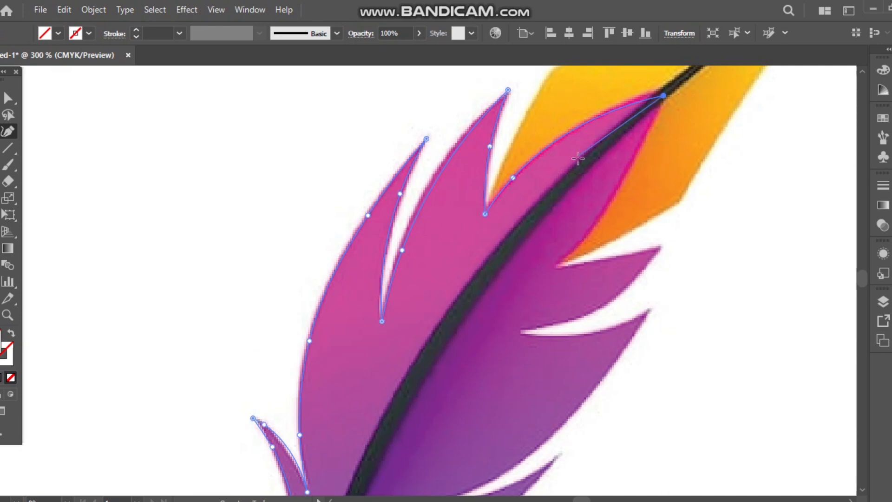
click(579, 165)
click(470, 299)
scroll(467, 296, down, 5)
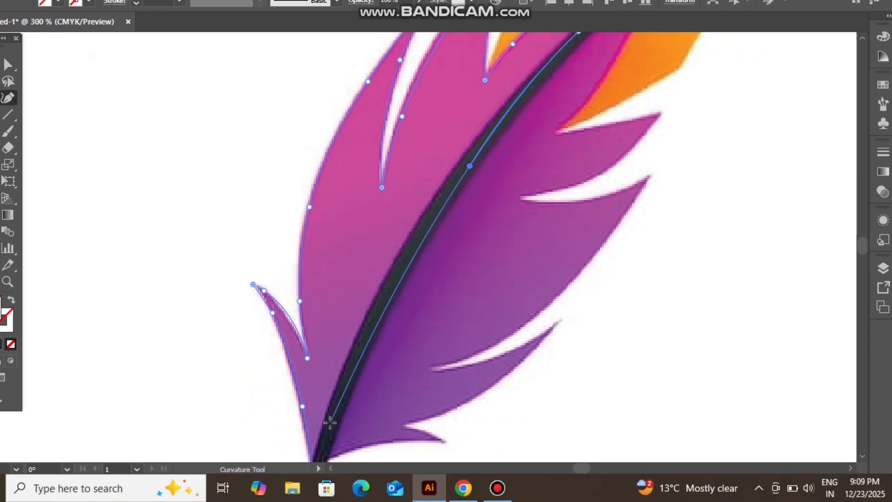
scroll(328, 409, down, 4)
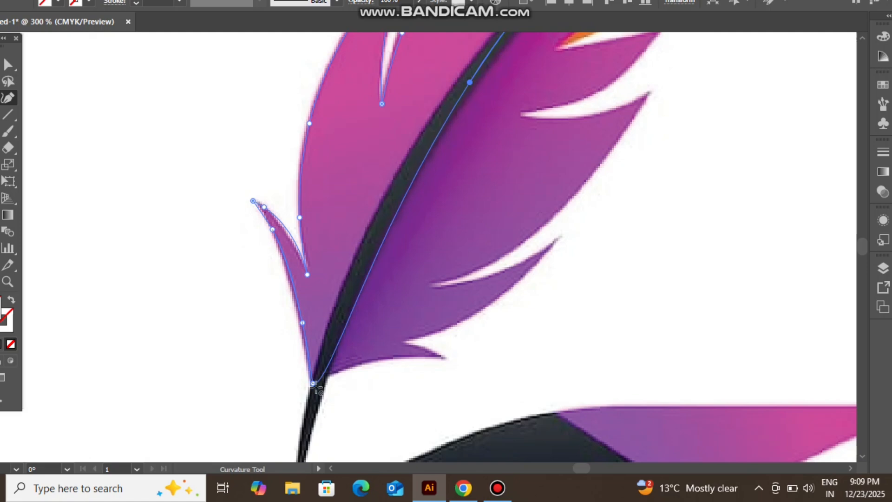
click(313, 383)
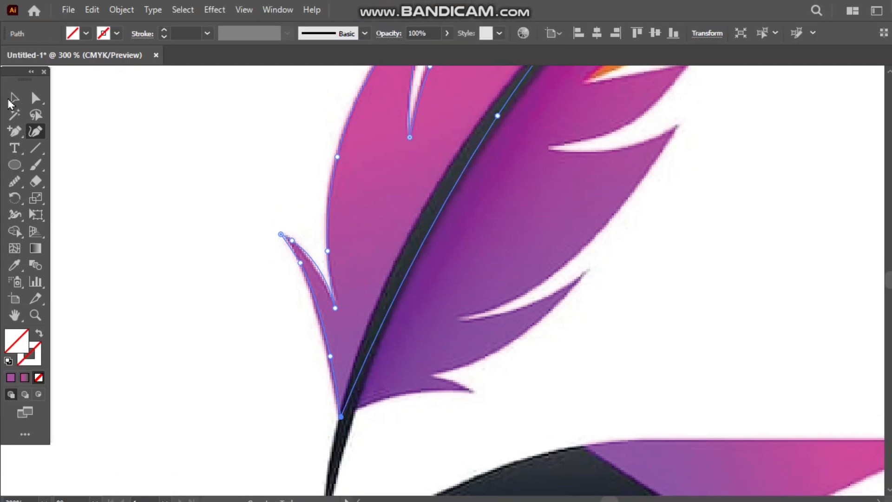
Fill the closed feather-half path with yellow.
click(10, 100)
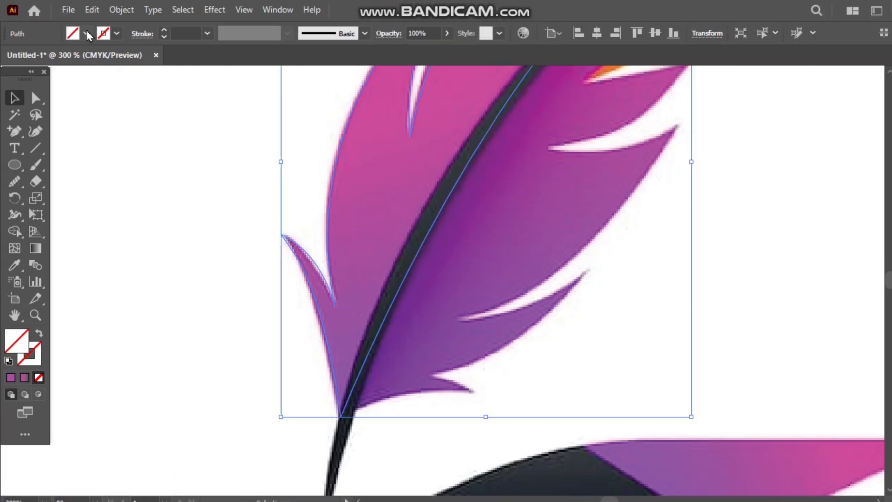
click(86, 33)
click(59, 57)
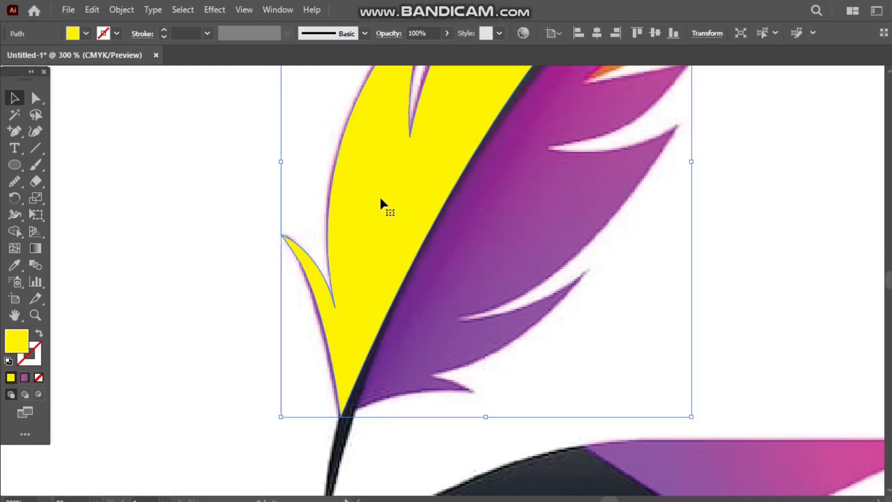
Move the yellow feather half off the reference into the blank space beside the logo, and enlarge it.
drag(380, 203, 710, 270)
scroll(623, 304, down, 1)
scroll(647, 265, right, 5)
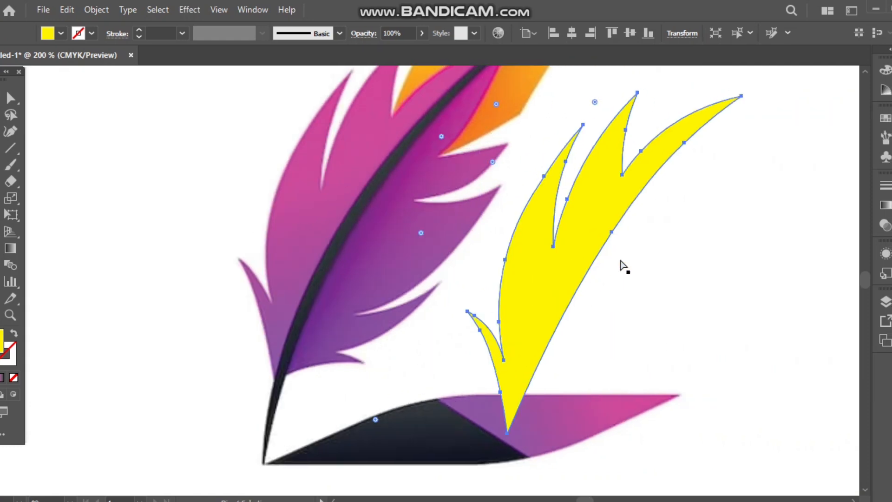
scroll(485, 251, down, 2)
mouse_move(499, 245)
mouse_down()
mouse_move(534, 239)
mouse_move(517, 246)
mouse_up()
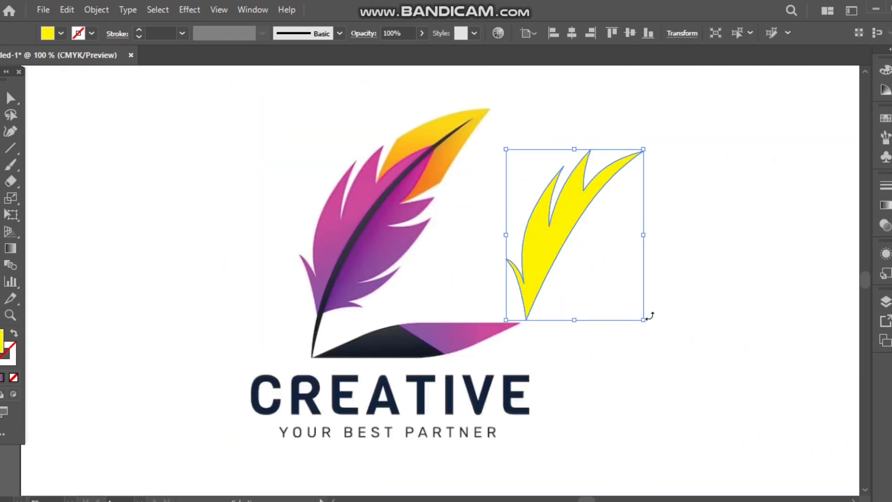
drag(651, 314, 706, 399)
Apply the pink-to-black gradient to the feather shape and switch it to a freeform gradient drawn with lines.
click(852, 172)
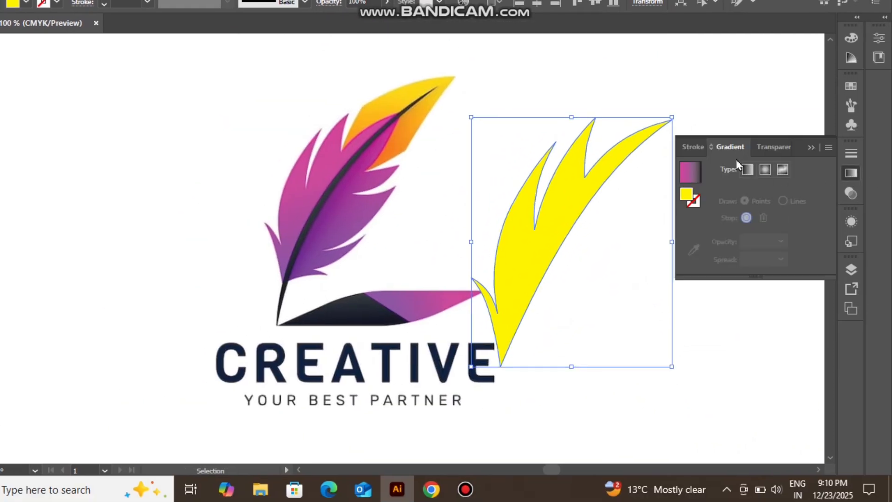
click(691, 172)
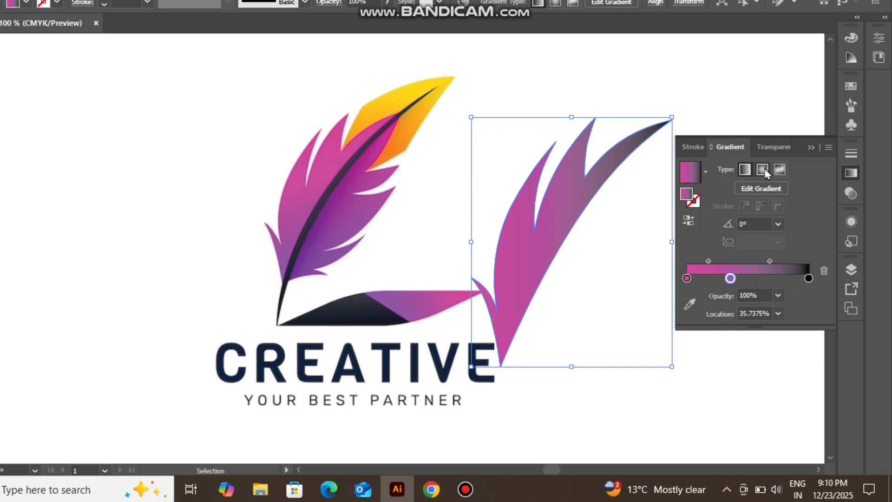
click(780, 169)
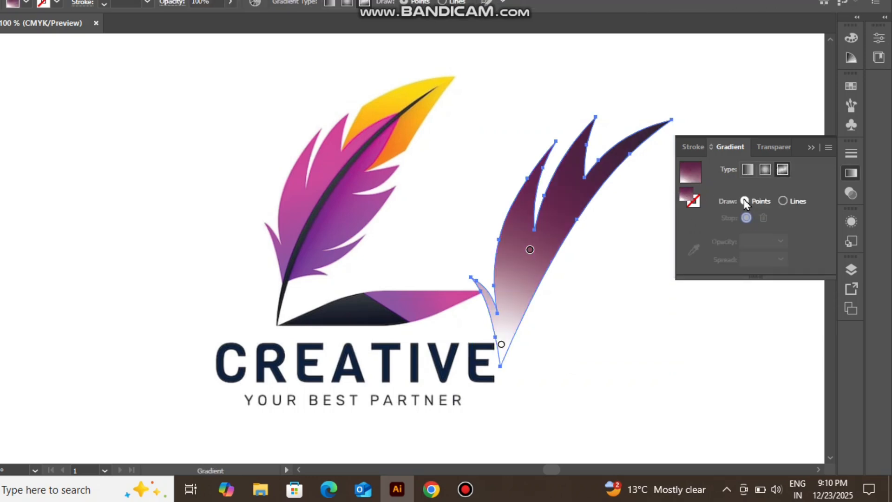
click(785, 203)
click(16, 96)
click(195, 117)
click(549, 276)
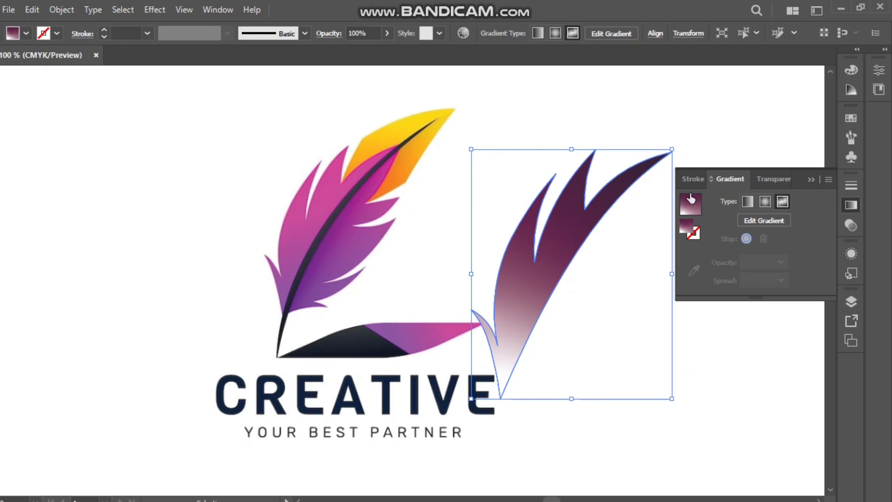
Try the radial gradient type on the feather shape and switch it to linear.
click(693, 179)
click(718, 179)
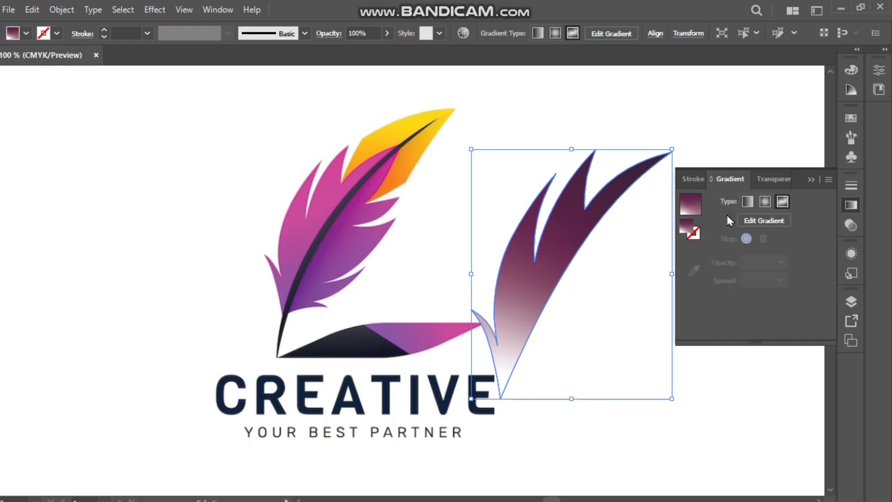
click(765, 201)
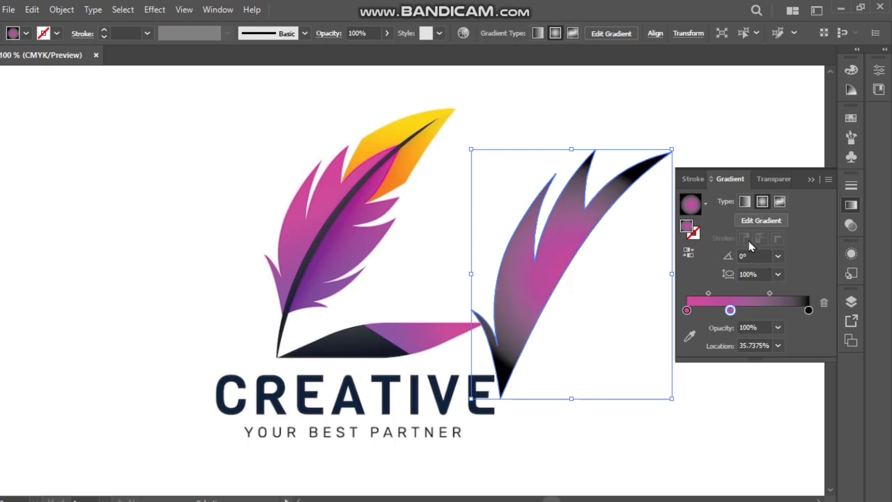
click(745, 202)
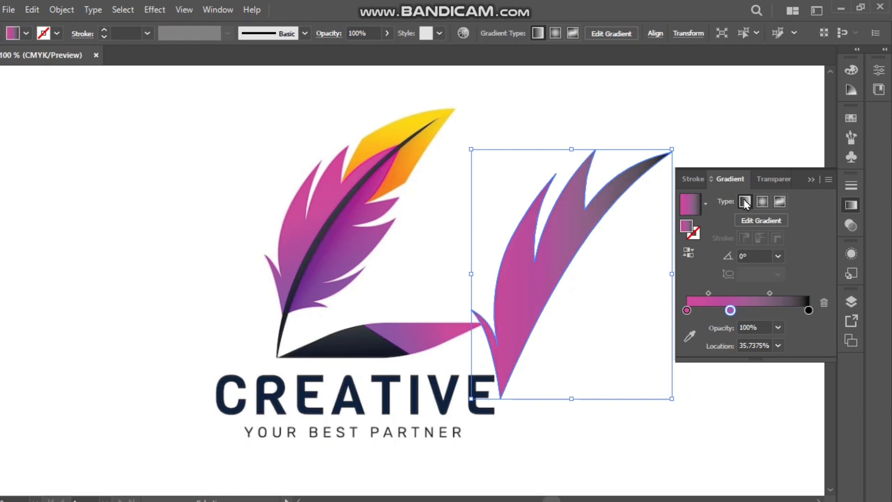
Replace the feather shape's fill with the yellow-orange-red gradient preset.
click(691, 340)
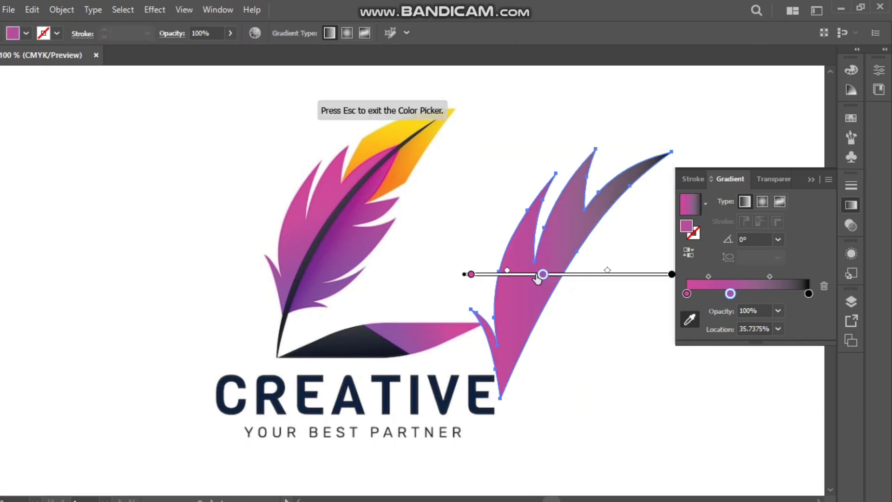
click(471, 275)
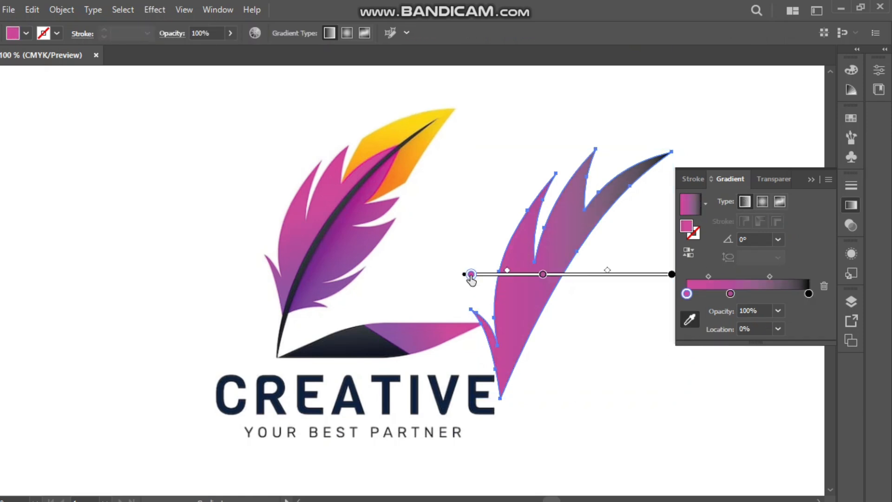
click(705, 203)
click(618, 253)
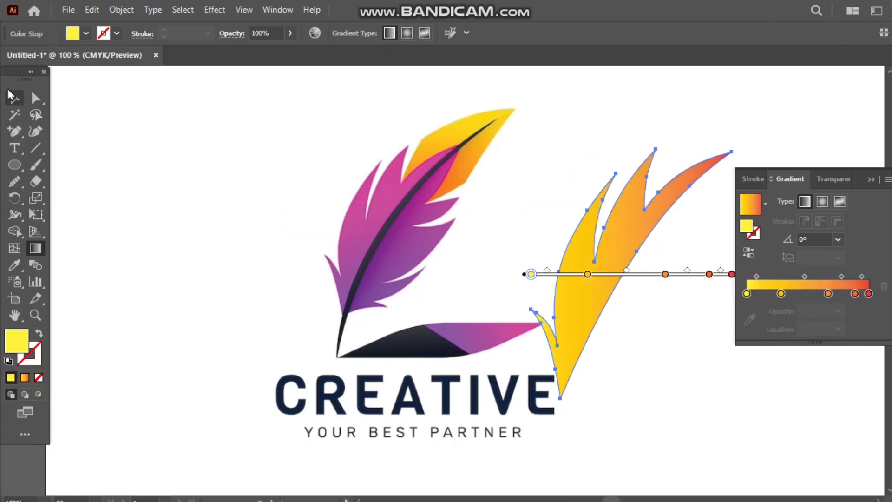
click(10, 96)
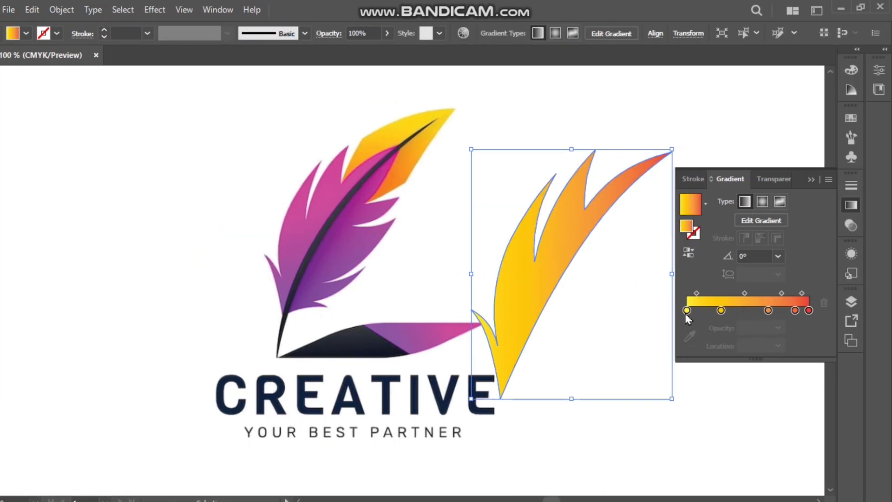
Recolour the gradient's first two stops with pink sampled from the upper pink area of the reference feather.
click(687, 312)
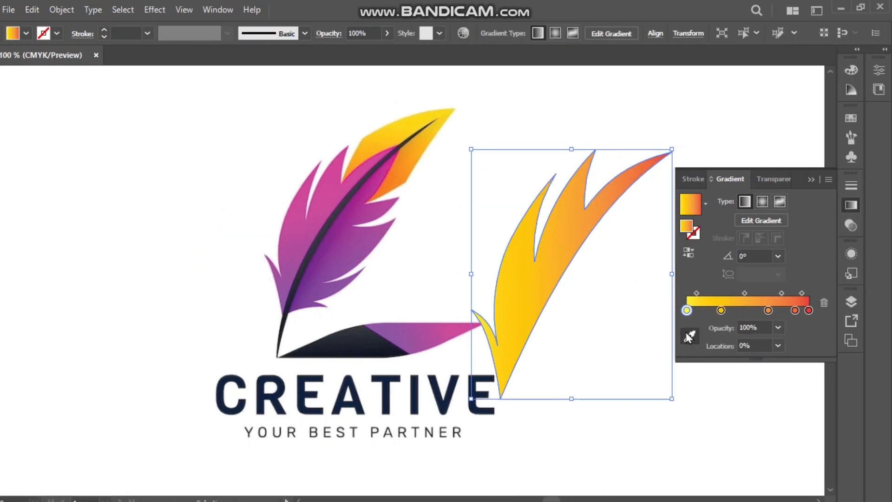
click(691, 338)
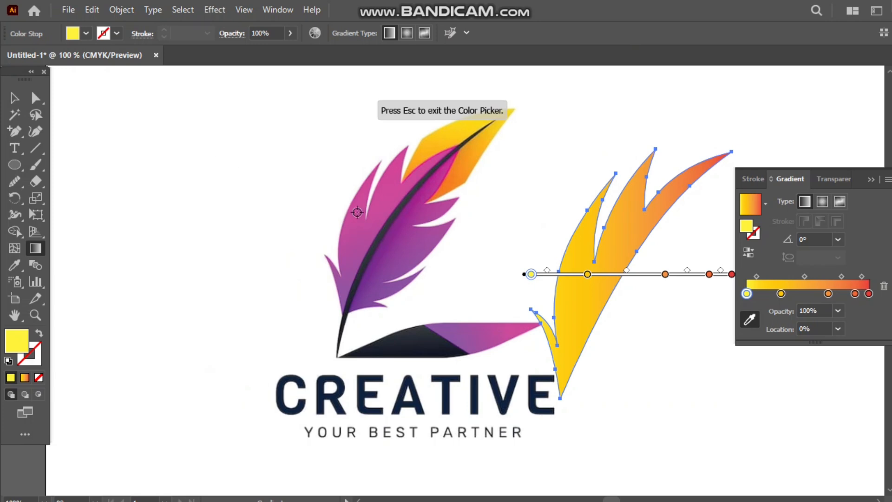
click(357, 213)
click(782, 293)
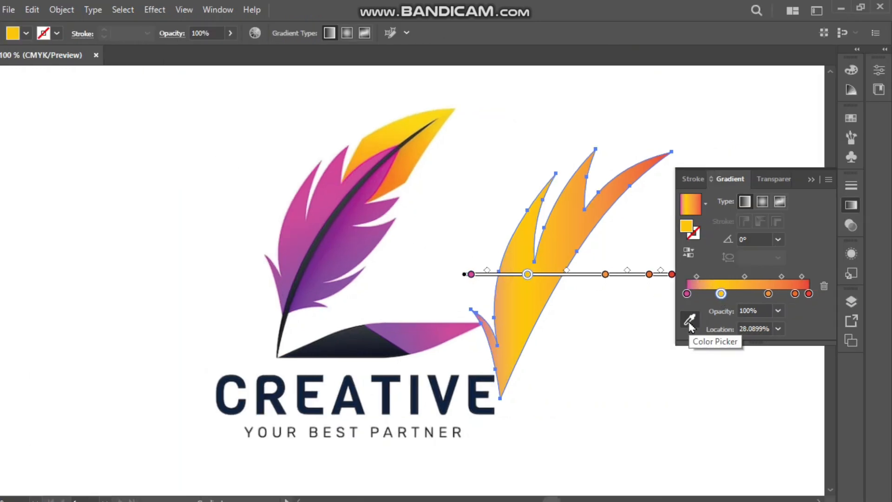
click(690, 322)
click(332, 185)
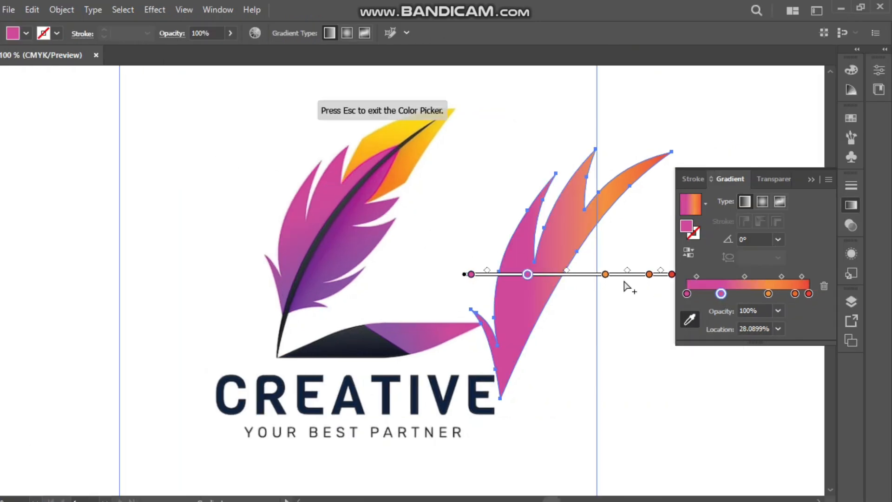
click(769, 293)
click(690, 320)
click(293, 285)
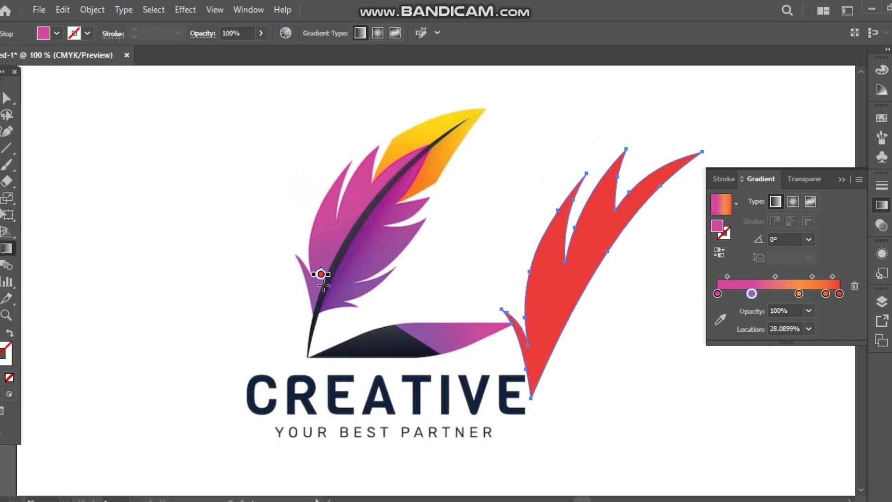
key(ctrl+z)
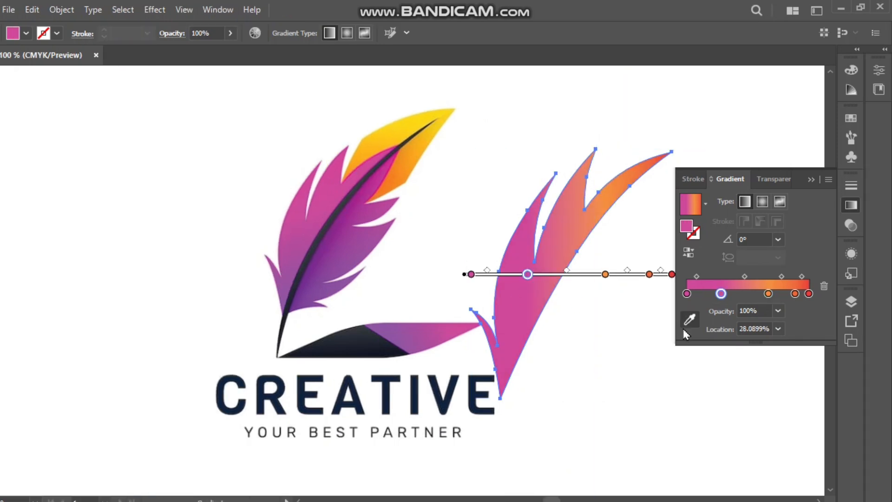
Recolour the gradient's third stop with purple sampled from the lower pink half of the reference feather.
click(690, 320)
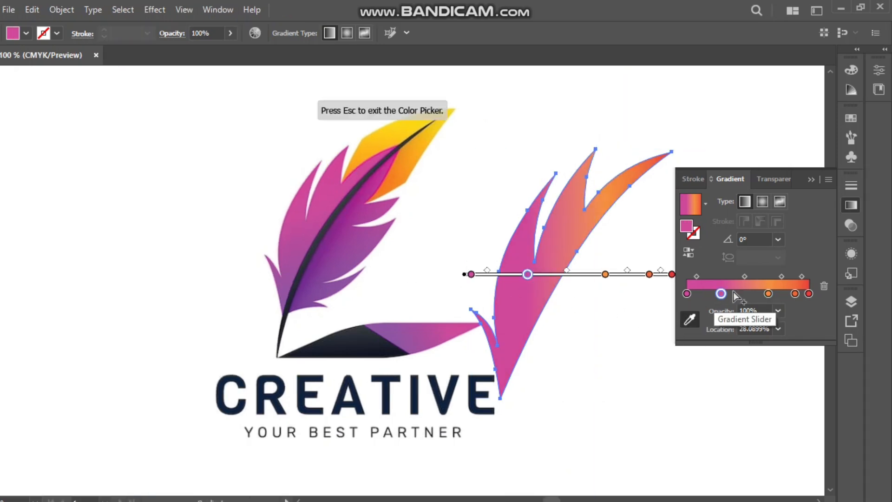
click(761, 293)
drag(763, 294, 769, 294)
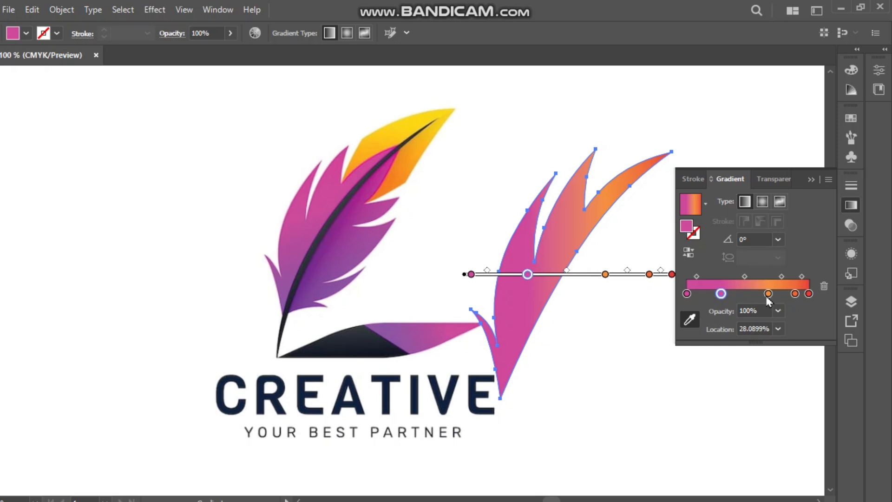
click(690, 319)
click(290, 258)
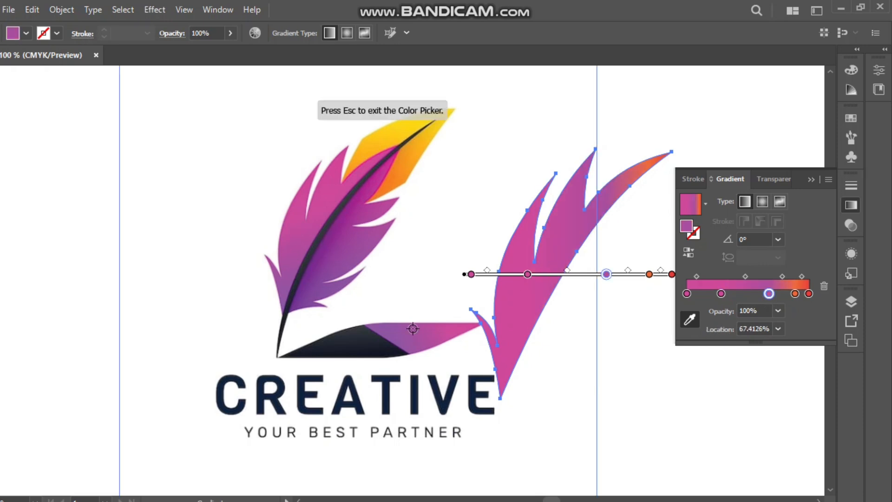
Delete the gradient's fourth, orange stop and recolour the red end stop with pink sampled from the reference feather.
click(796, 294)
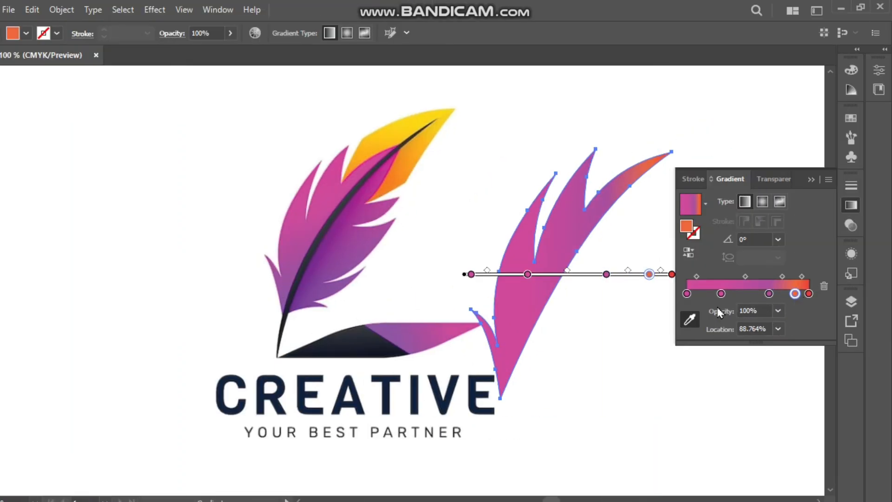
click(824, 286)
click(809, 294)
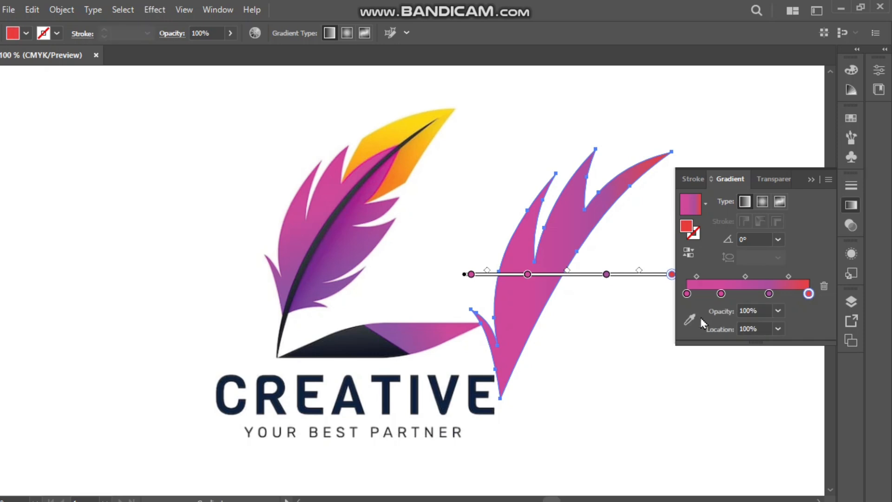
click(690, 320)
click(357, 173)
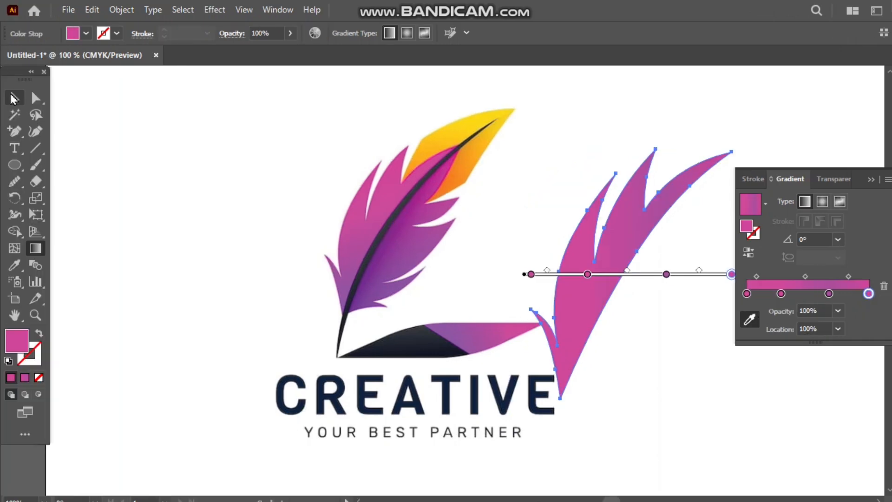
click(14, 98)
click(171, 169)
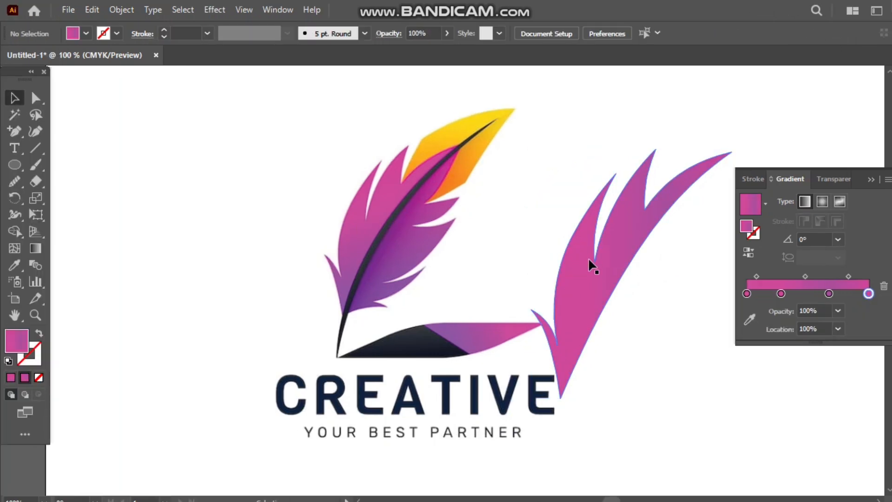
Reverse the feather shape's gradient and flip it back to its original order.
click(596, 287)
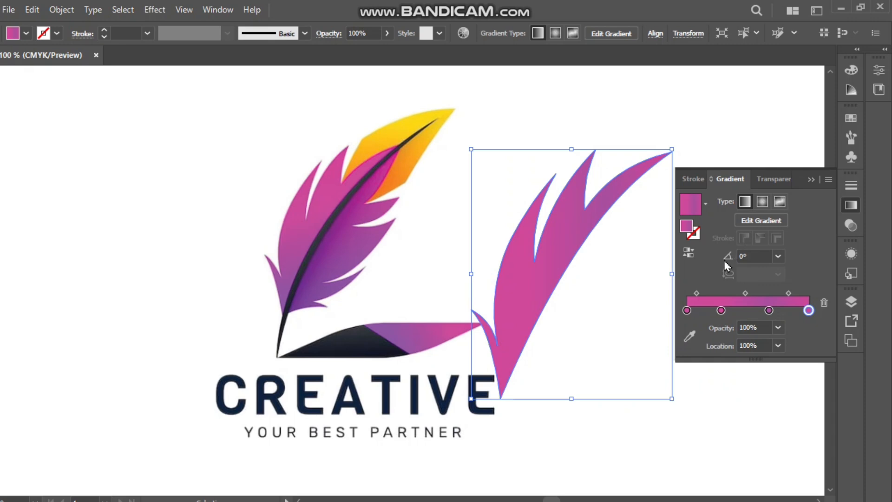
click(689, 252)
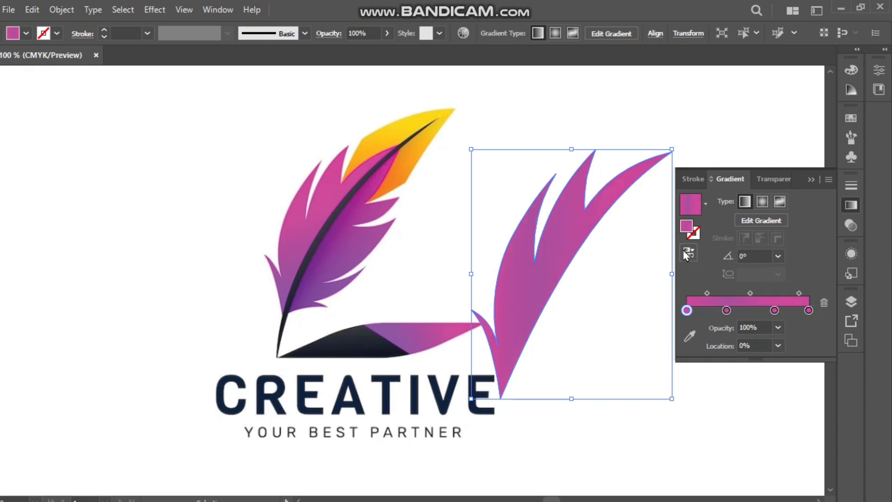
click(686, 253)
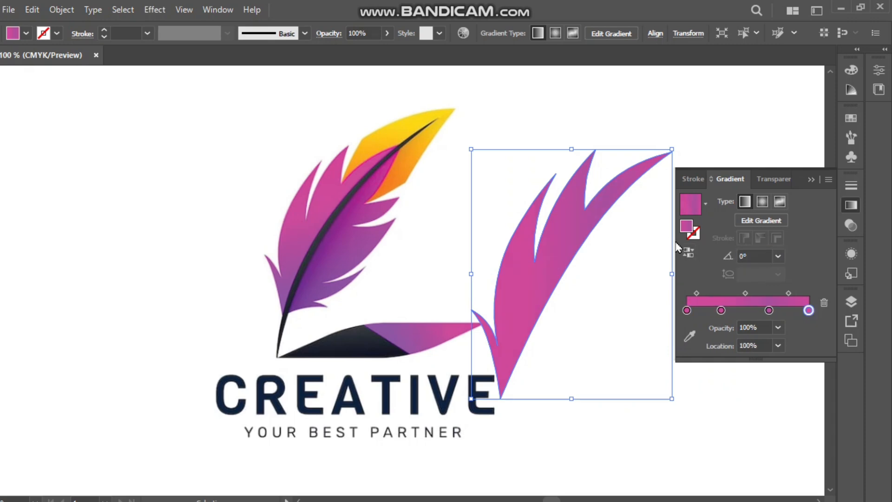
Switch the feather shape to a freeform gradient in Lines mode and move its upper colour point to the outer edge.
click(780, 202)
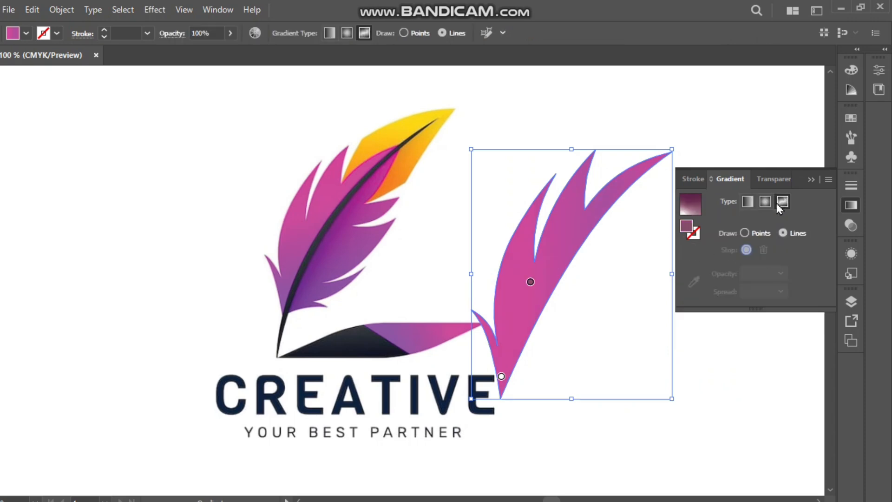
click(530, 281)
drag(530, 282, 505, 252)
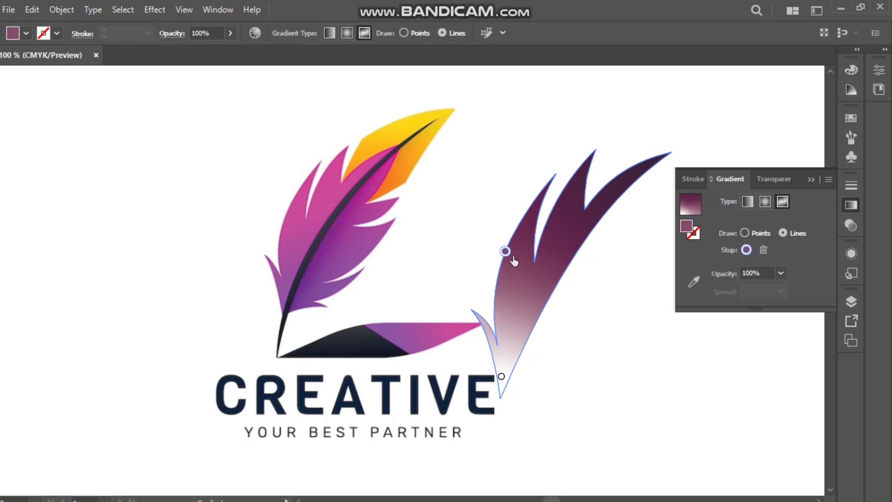
Recolour the freeform gradient's upper colour point with pink sampled from the outer part of the reference feather's pink half.
click(694, 281)
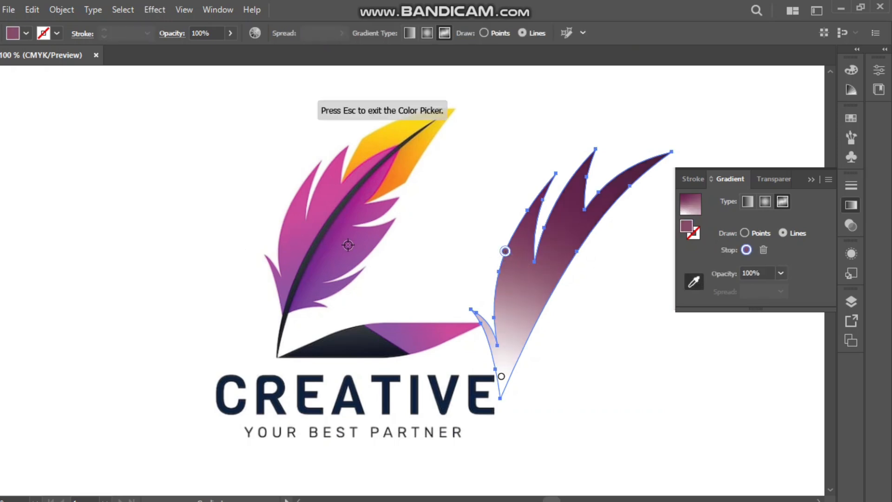
click(299, 211)
key(Escape)
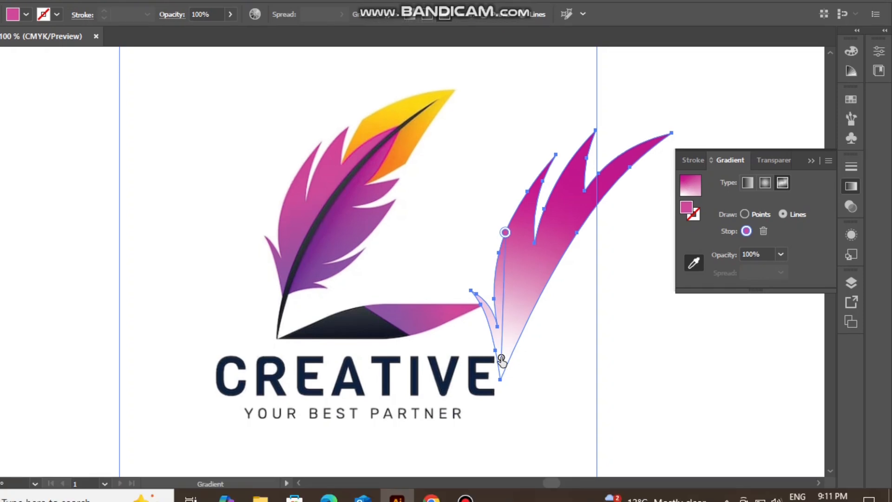
Recolour the gradient's lower colour point with a shade sampled lower on the reference feather's pink half, then deselect the shape.
click(501, 376)
double_click(501, 358)
click(692, 274)
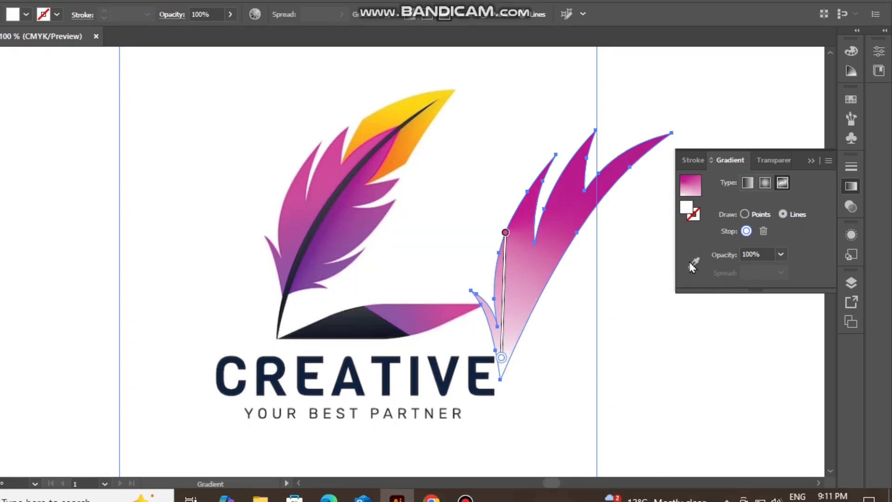
click(293, 243)
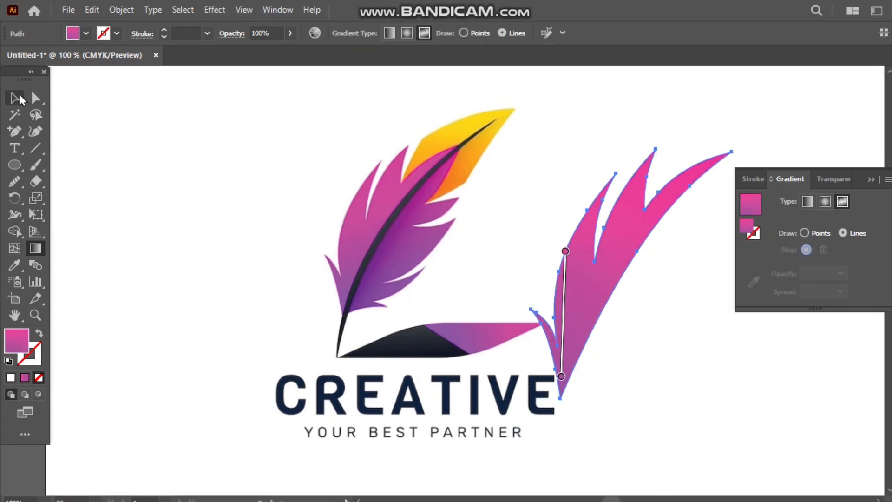
click(20, 97)
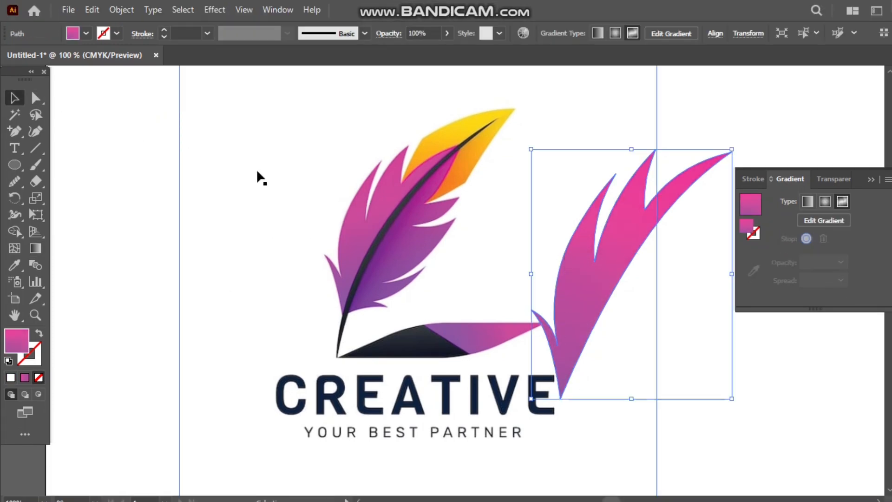
click(166, 177)
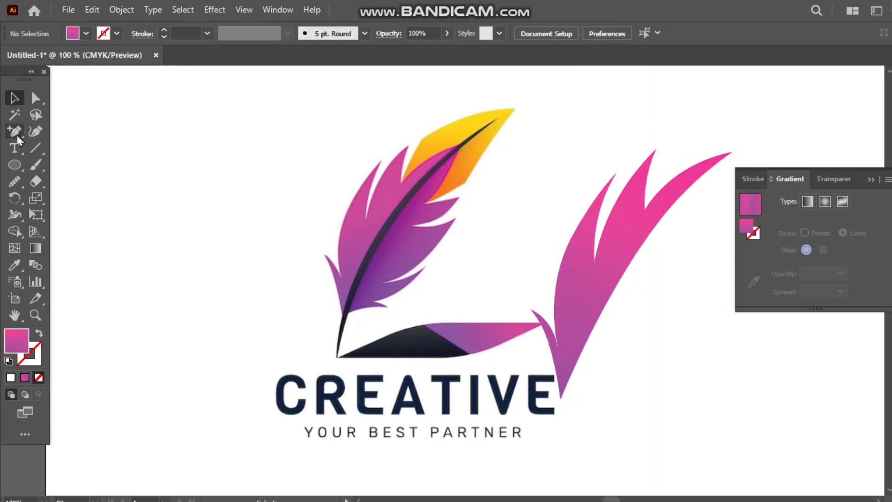
Start tracing the reference feather's purple half with the Curvature tool, from the quill base around the lowest barb to its notch.
click(35, 131)
scroll(367, 298, up, 5)
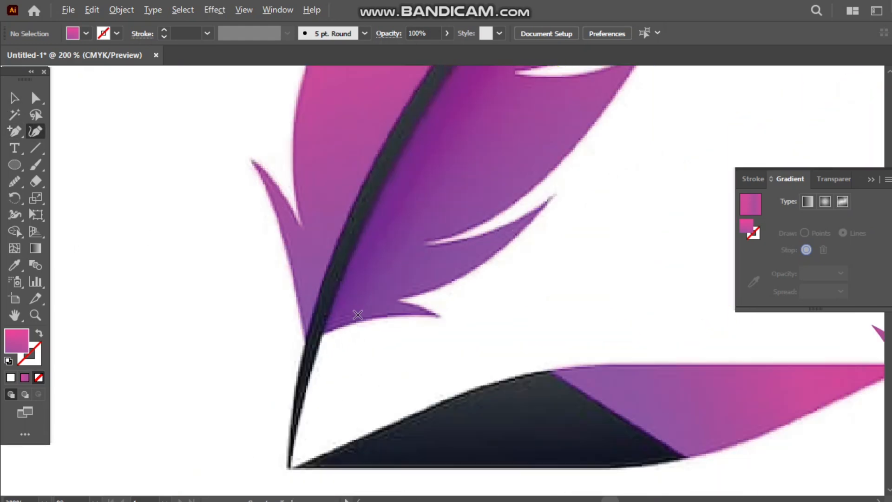
click(284, 355)
click(370, 321)
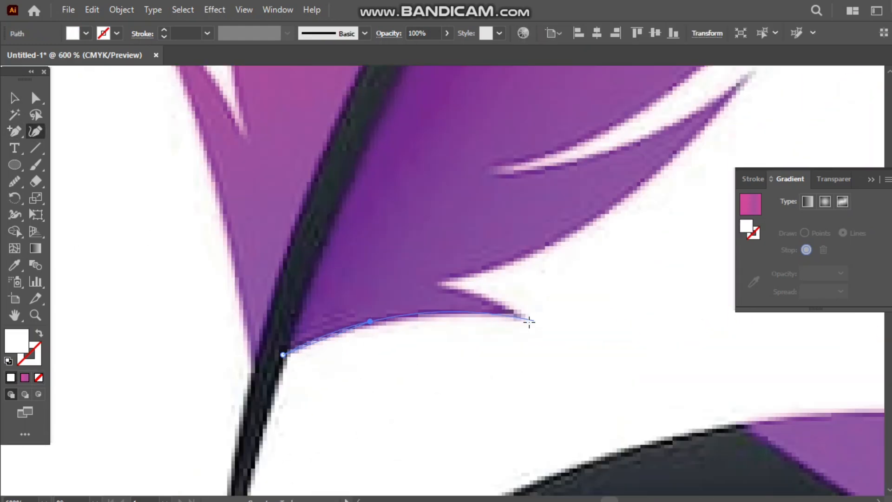
click(529, 321)
click(473, 290)
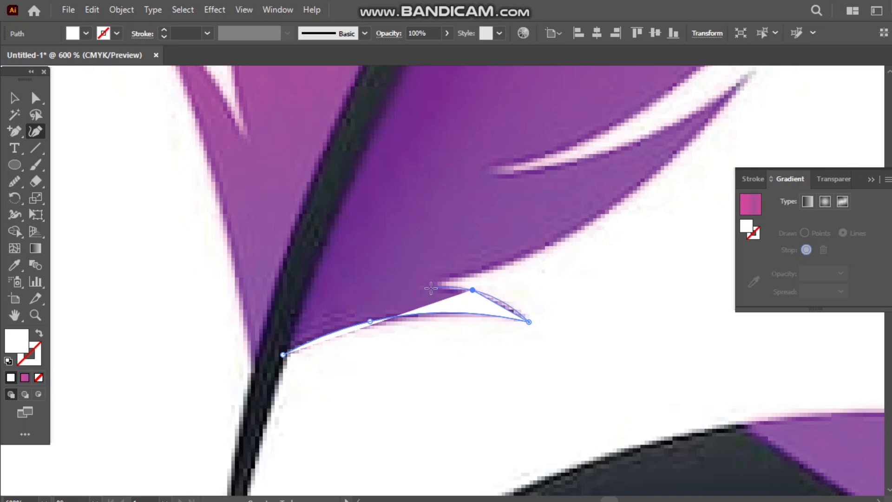
click(429, 284)
Continue the outline around the second barb from the bottom to its inner notch and set the path's fill to none.
click(529, 257)
scroll(743, 94, up, 3)
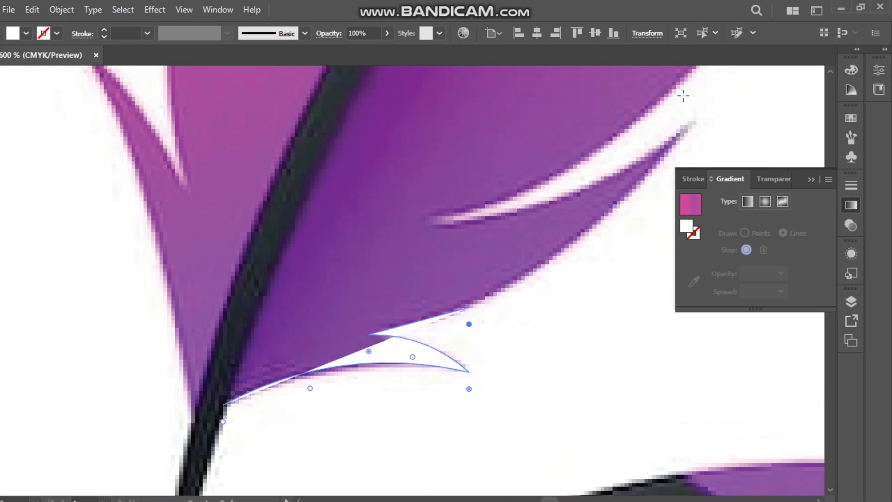
double_click(754, 118)
click(589, 190)
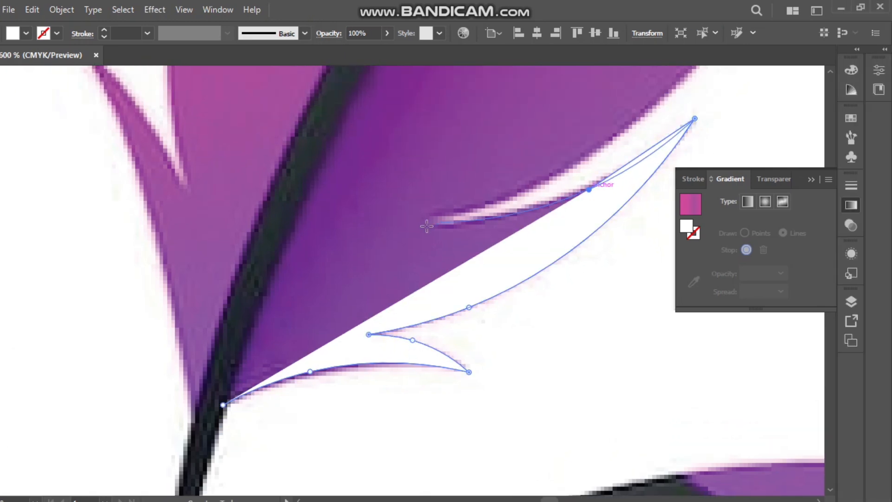
click(421, 221)
click(39, 377)
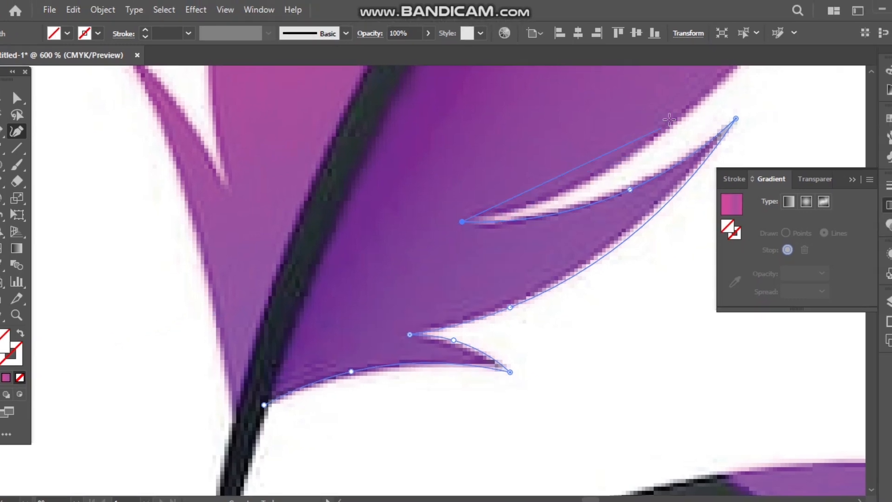
Continue the outline along the large middle barb to its pointed tip and back into the notch above it.
scroll(660, 233, up, 2)
scroll(623, 205, right, 4)
scroll(572, 207, right, 2)
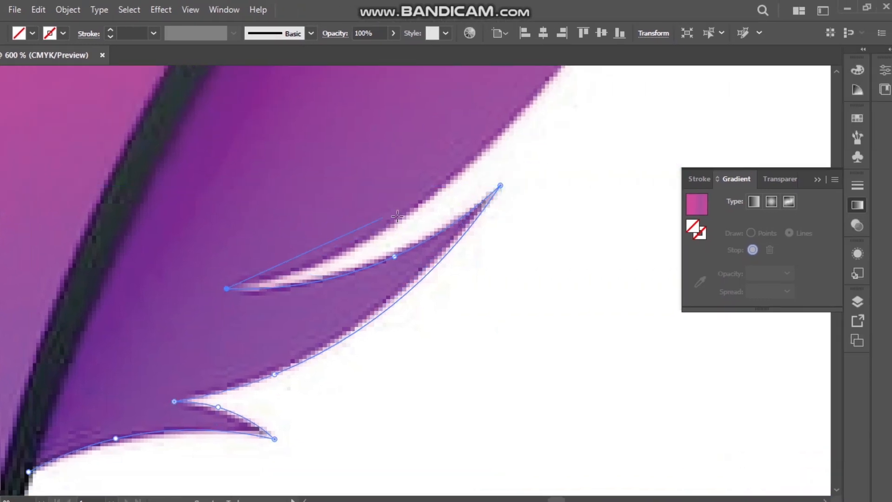
click(296, 273)
scroll(536, 96, up, 2)
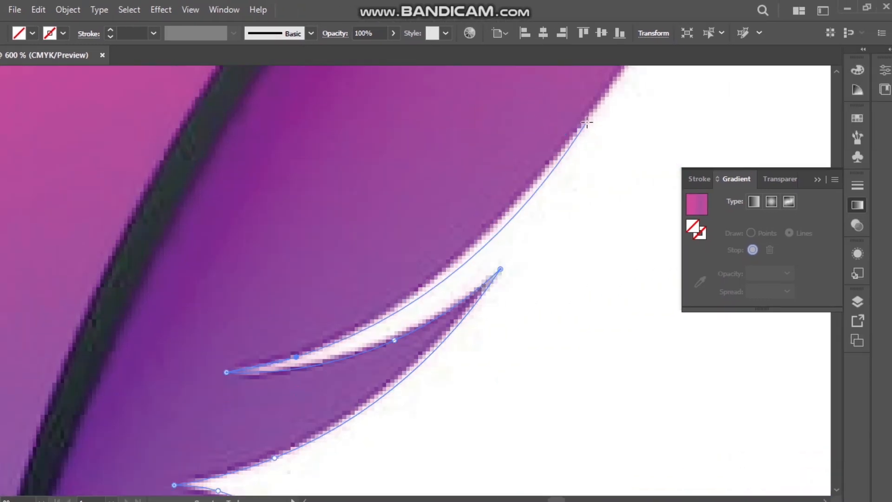
scroll(590, 115, up, 2)
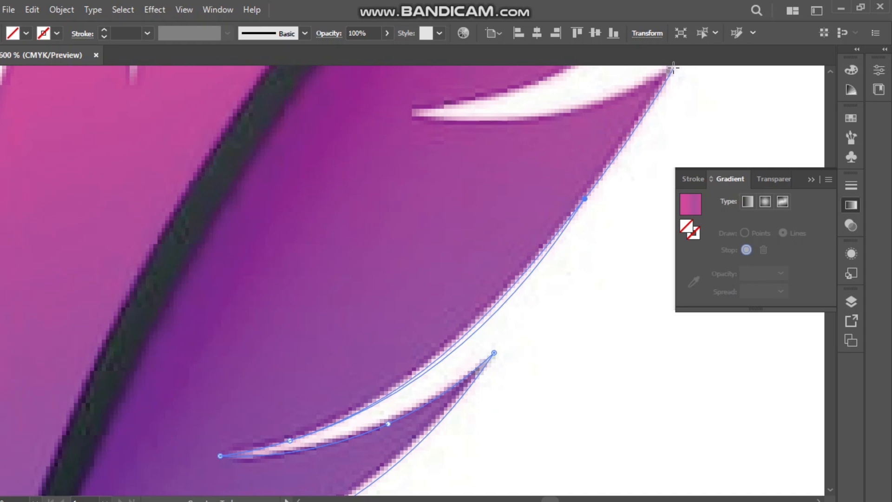
click(402, 114)
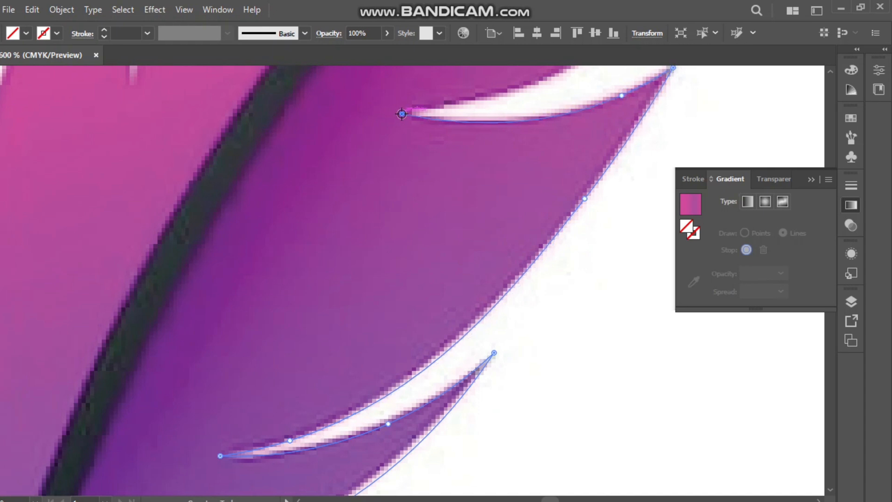
Trace the uppermost purple barb and the edge along the orange section up to the purple half's tip on the quill.
click(488, 99)
scroll(522, 99, up, 4)
scroll(654, 155, down, 1)
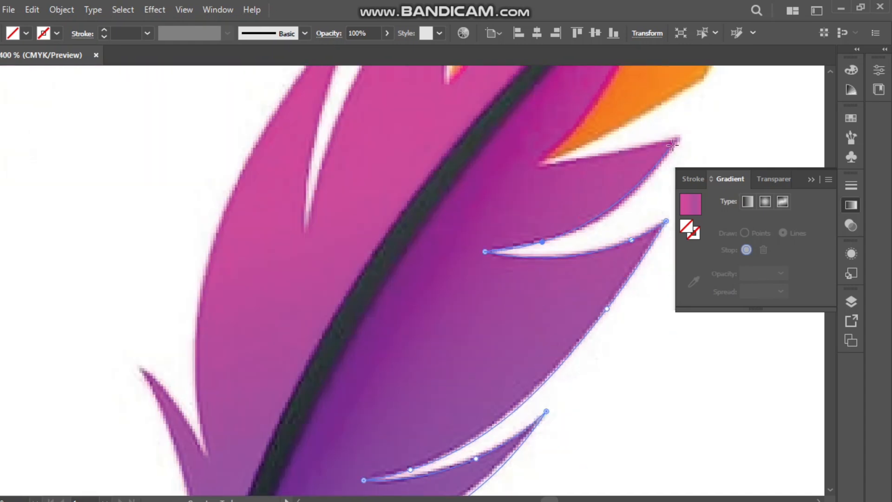
click(523, 162)
scroll(604, 111, up, 2)
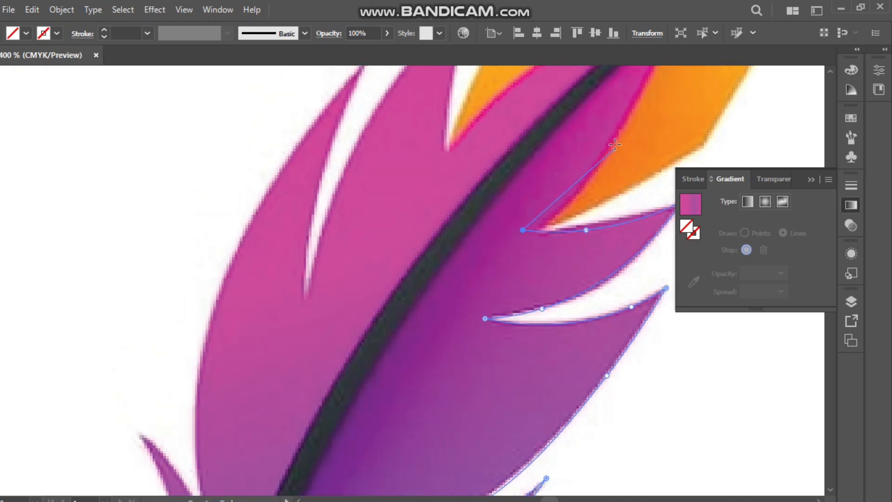
click(616, 135)
scroll(619, 134, up, 2)
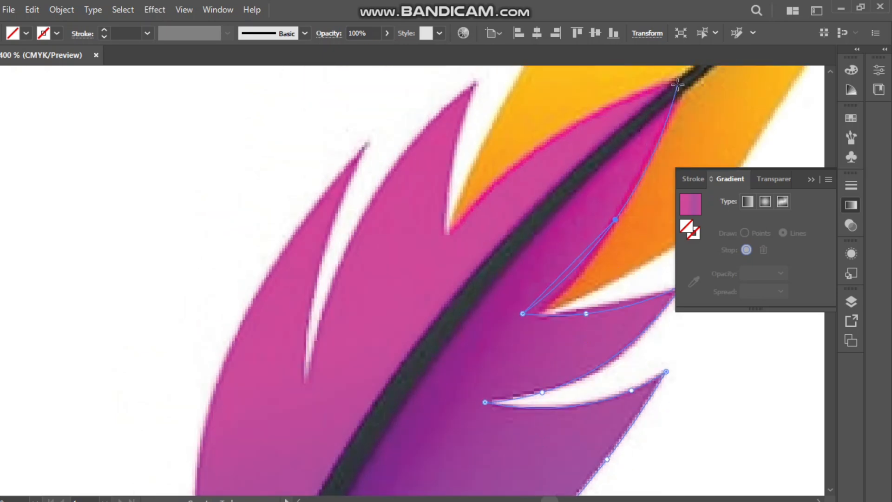
click(678, 84)
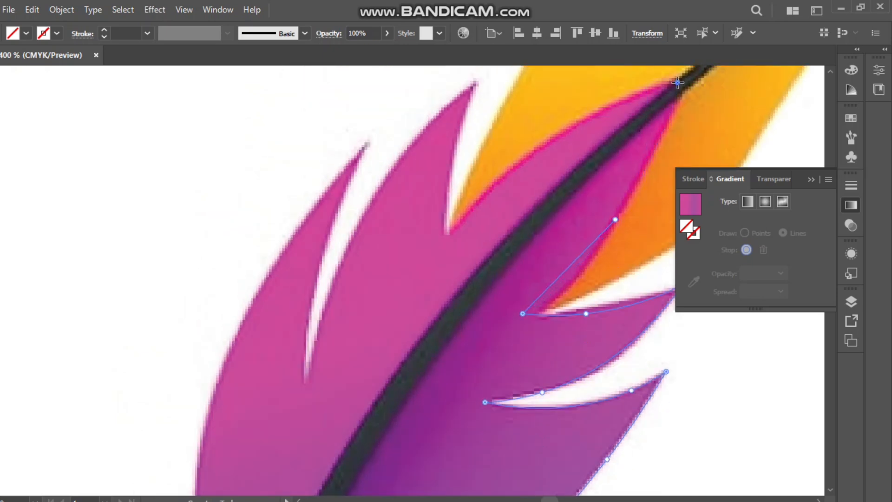
Trace down along the quill to the starting point at its base and close the purple half's outline.
click(594, 156)
click(462, 299)
scroll(461, 298, down, 13)
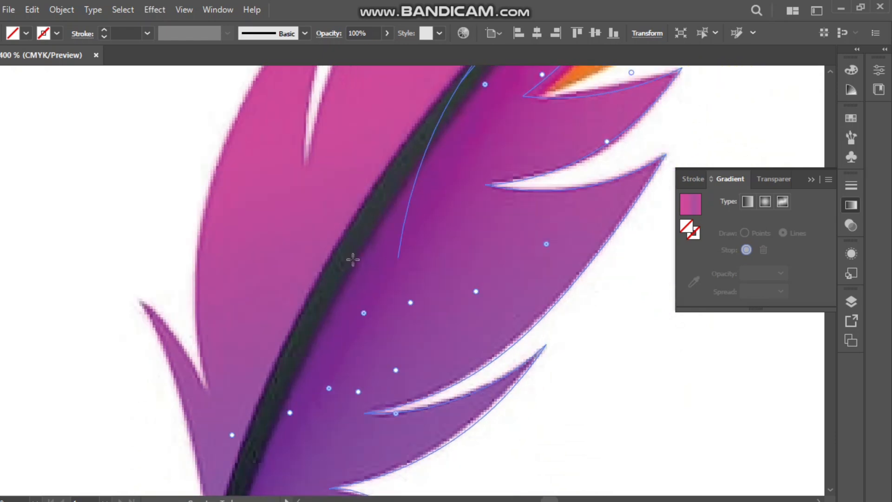
click(324, 293)
scroll(323, 292, down, 2)
scroll(323, 293, down, 11)
click(236, 319)
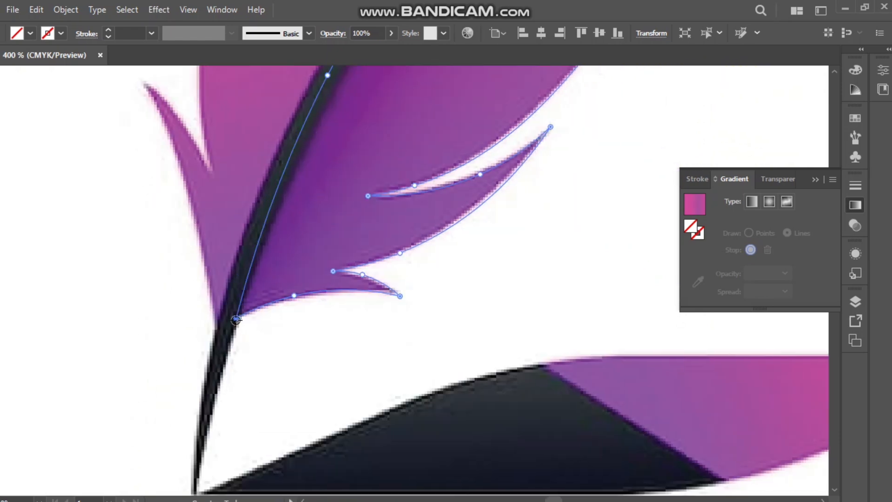
Move the traced purple-half outline off the reference feather into the blank space beside it.
click(14, 98)
drag(413, 276, 567, 333)
scroll(501, 307, down, 3)
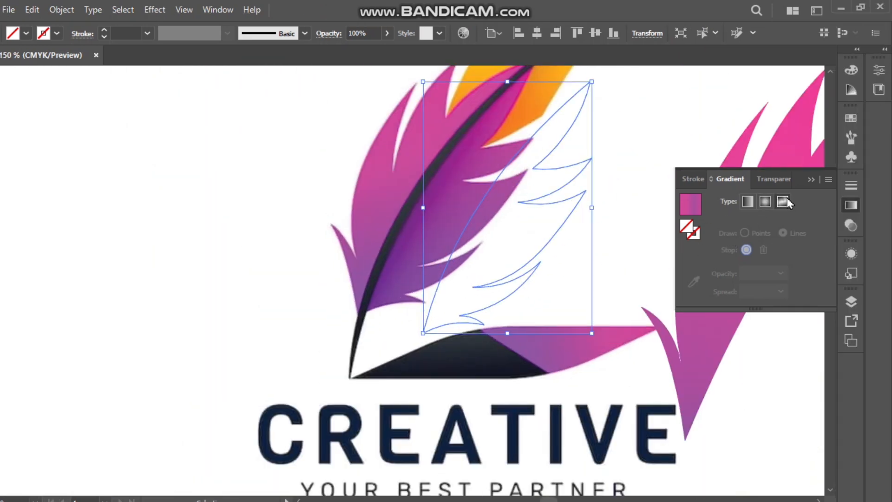
Give the unfilled traced feather half a solid yellow fill.
click(784, 203)
click(26, 33)
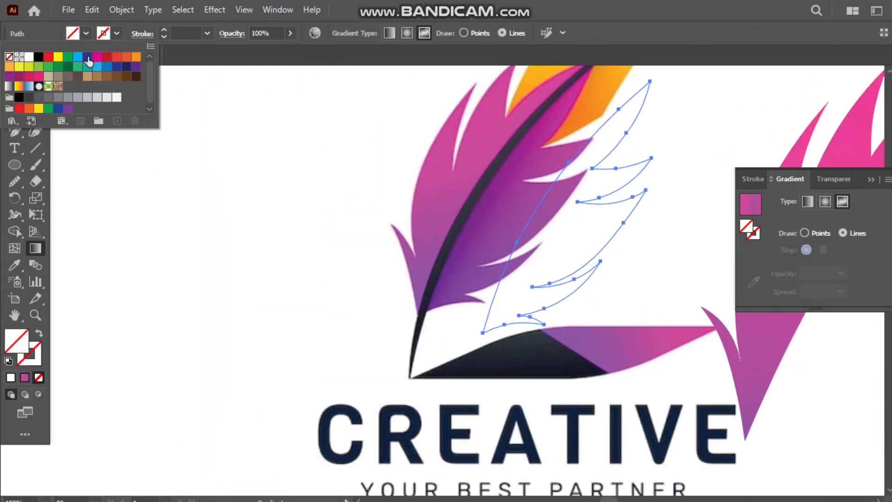
click(56, 57)
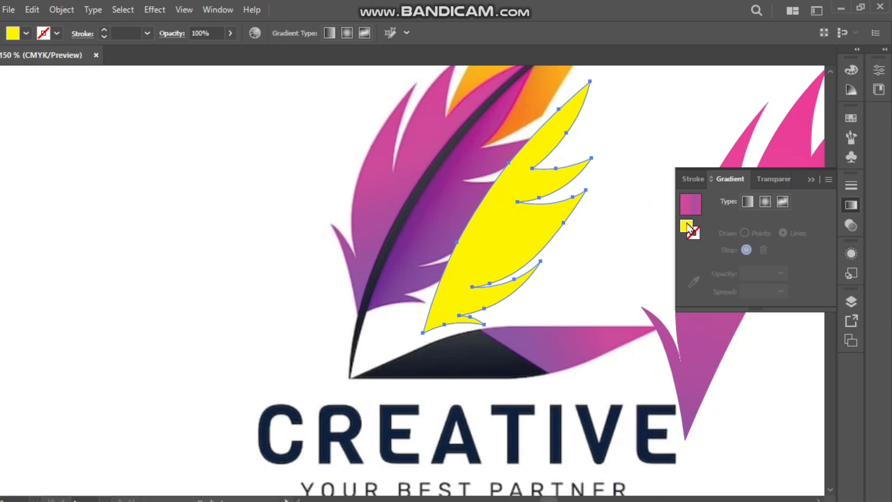
Try a radial gradient on the traced half, delete its last two stops and shift the remaining stop.
click(765, 201)
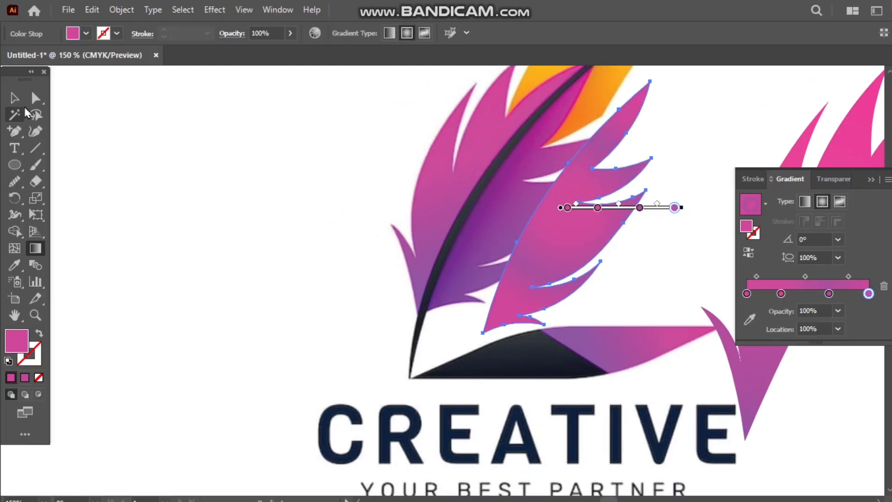
click(14, 98)
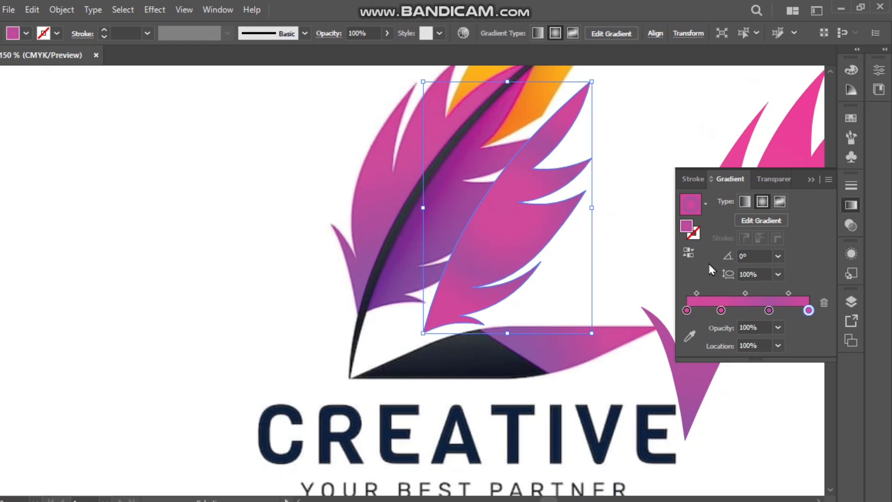
click(825, 305)
click(825, 304)
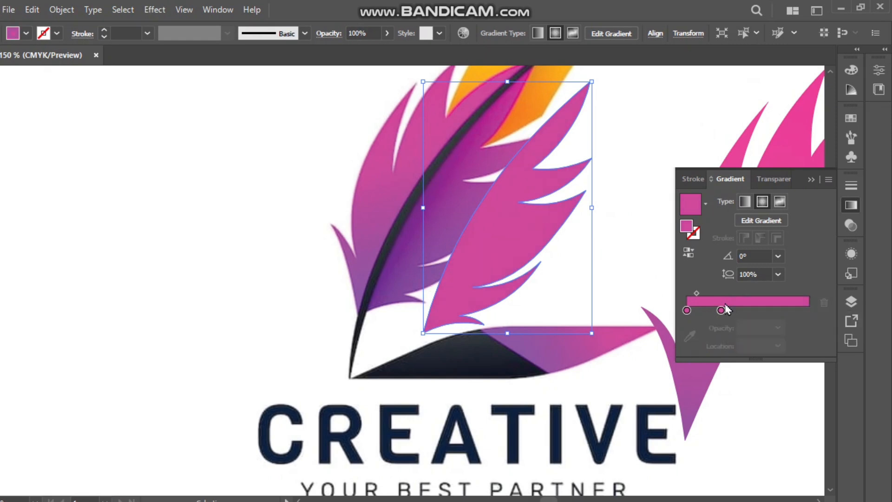
click(687, 310)
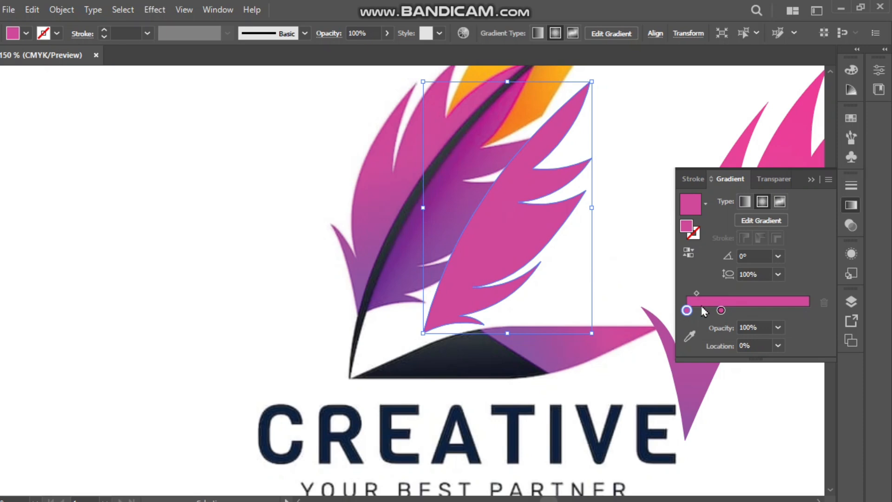
click(690, 335)
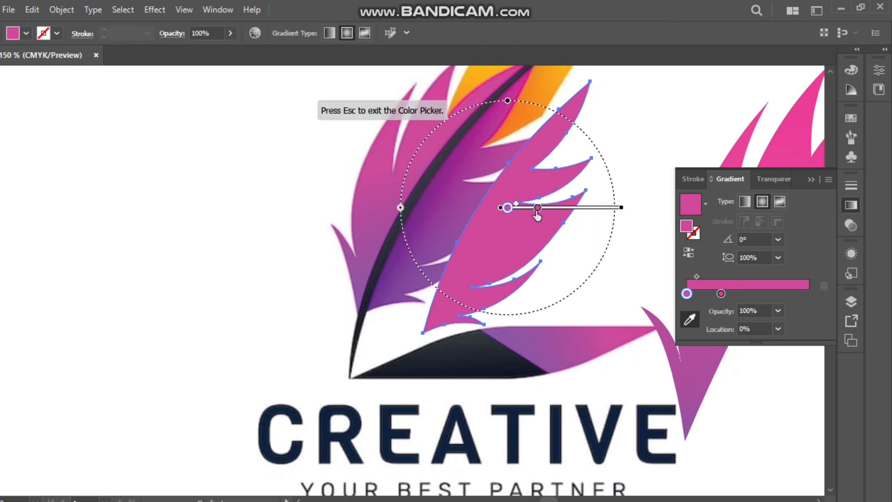
mouse_move(537, 212)
mouse_down()
mouse_move(514, 233)
mouse_move(472, 225)
mouse_up()
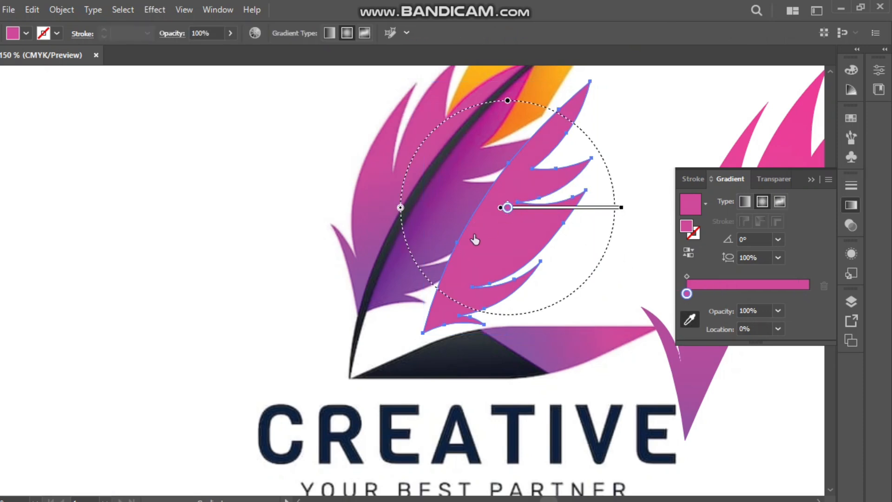
Switch the traced half to a freeform gradient and give its colour point, moved beside the quill-side edge, purple sampled next to the reference quill.
click(779, 202)
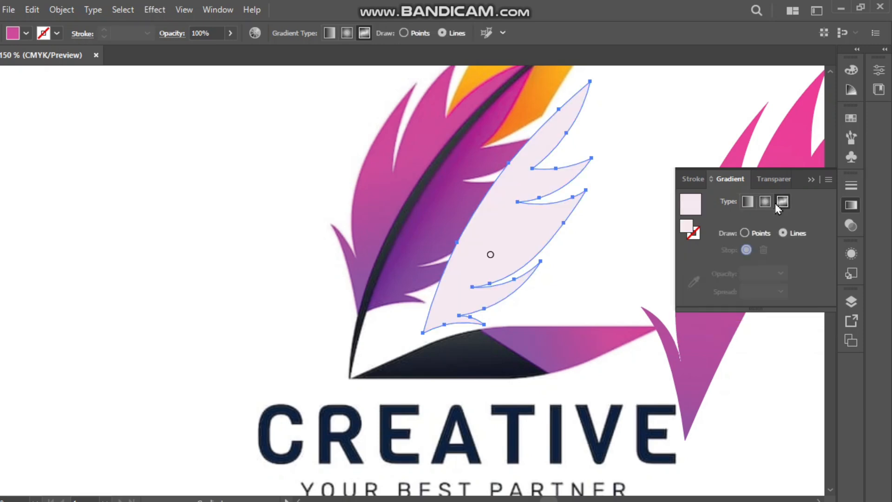
click(490, 255)
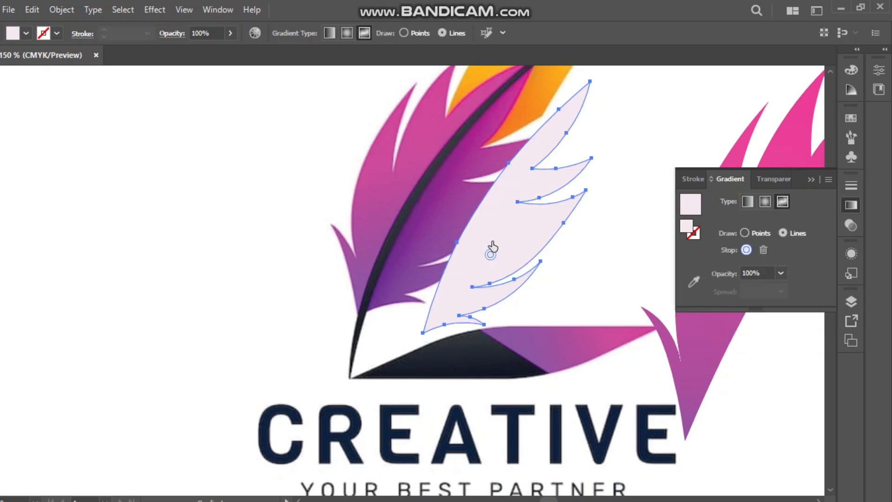
drag(491, 255, 473, 231)
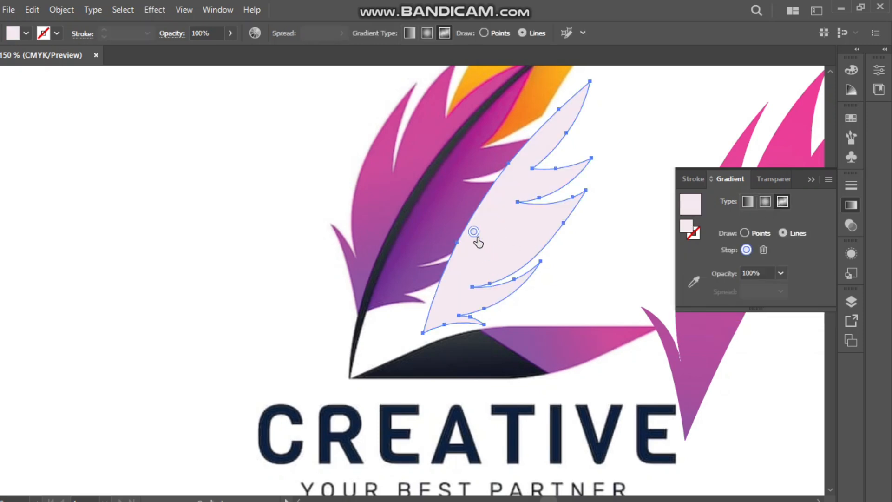
click(694, 282)
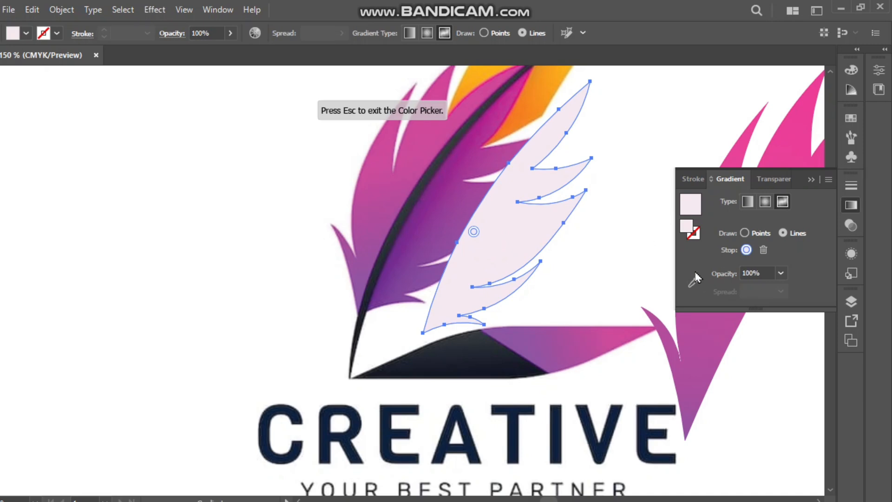
click(427, 197)
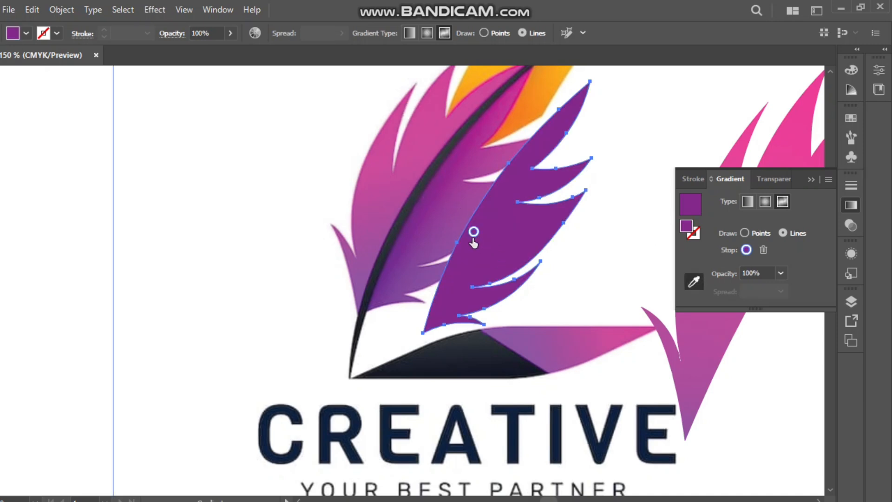
Add a second freeform gradient point near the outer edge of the traced half, coloured with lighter purple sampled from the reference feather.
drag(473, 231, 532, 247)
key(ctrl+z)
click(693, 283)
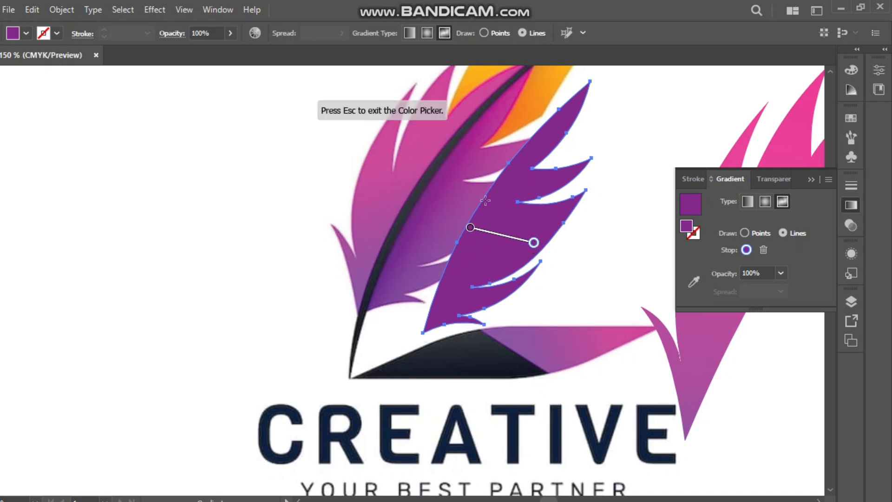
click(699, 283)
click(689, 287)
click(473, 200)
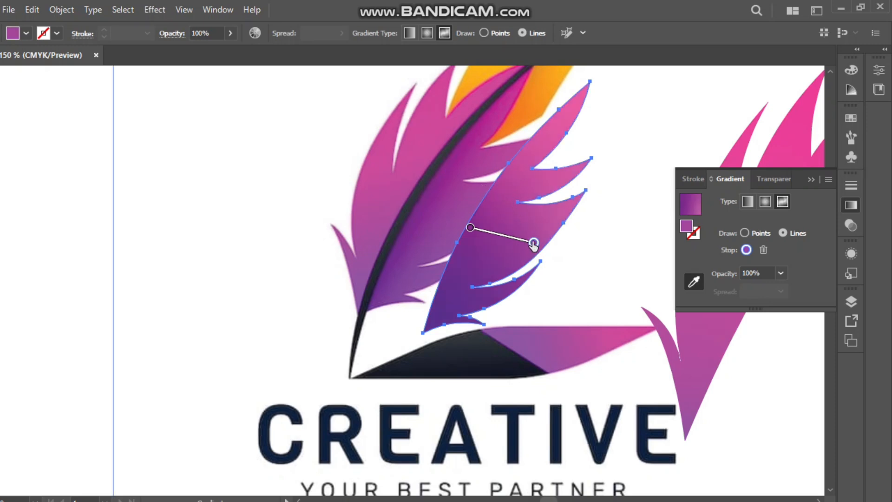
Move the second gradient point close to the quill-side point and extend the gradient line with a third point near the upper barbs.
mouse_move(533, 243)
mouse_down()
mouse_move(495, 235)
mouse_move(502, 234)
mouse_move(489, 251)
mouse_move(485, 239)
mouse_up()
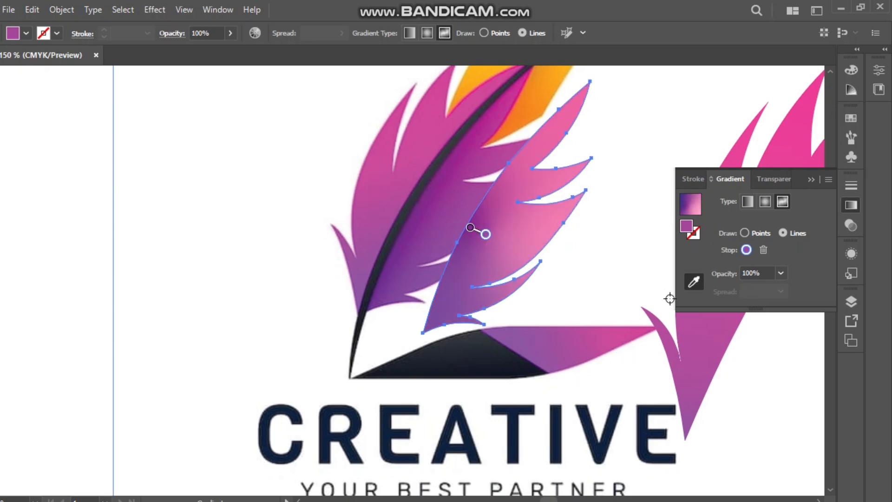
click(538, 190)
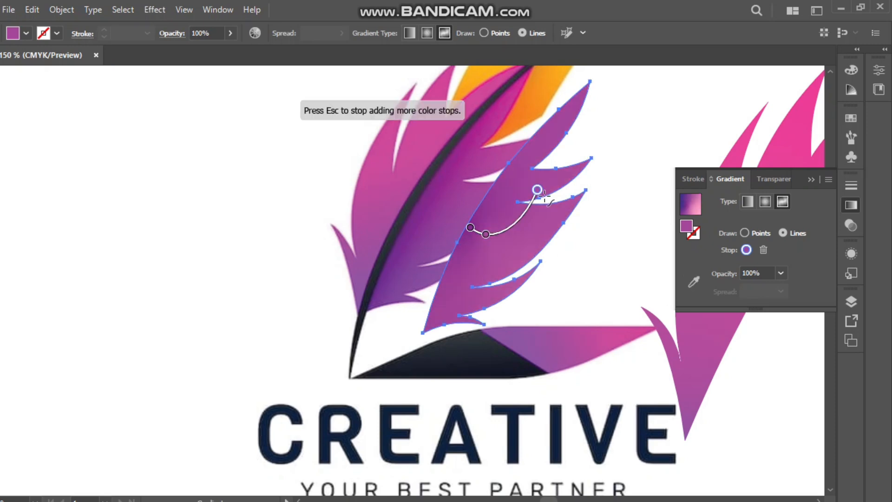
click(694, 281)
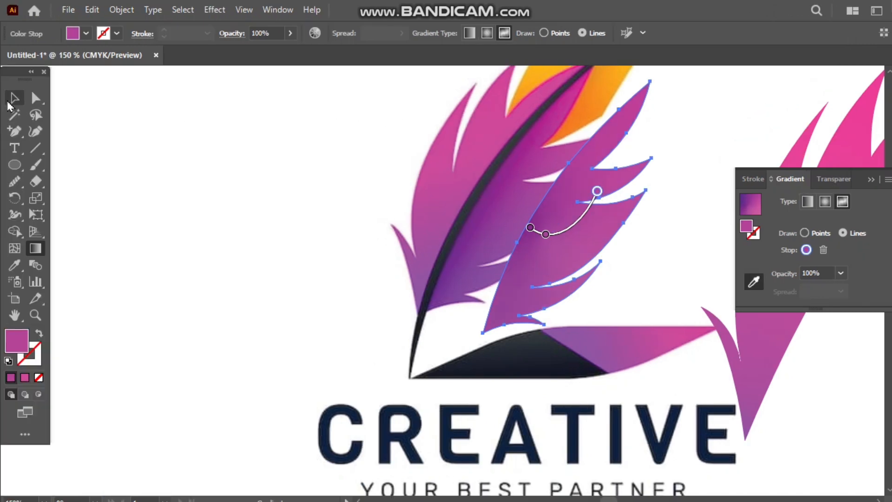
click(12, 100)
click(146, 179)
Move the purple half beside the recreated pink half and enlarge it until the two halves match in length.
scroll(546, 251, down, 2)
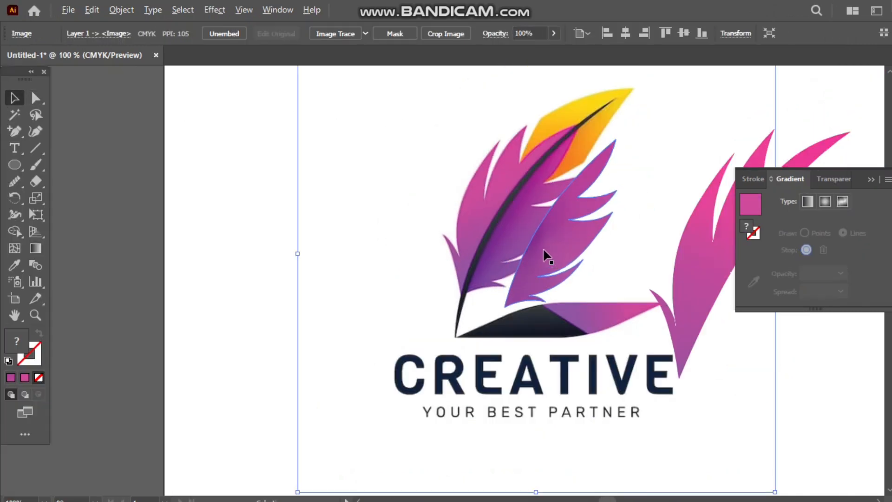
drag(556, 246, 670, 285)
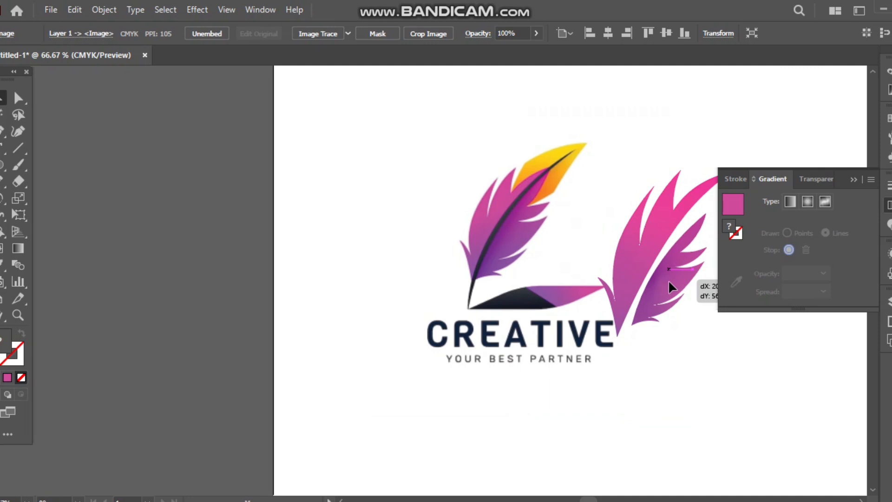
scroll(651, 278, right, 3)
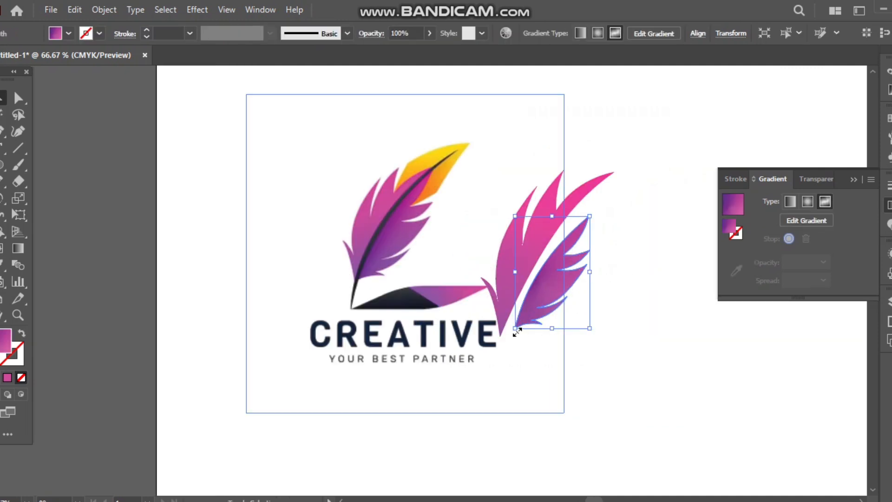
drag(516, 330, 457, 381)
drag(542, 339, 564, 294)
scroll(571, 260, up, 5)
scroll(572, 255, down, 5)
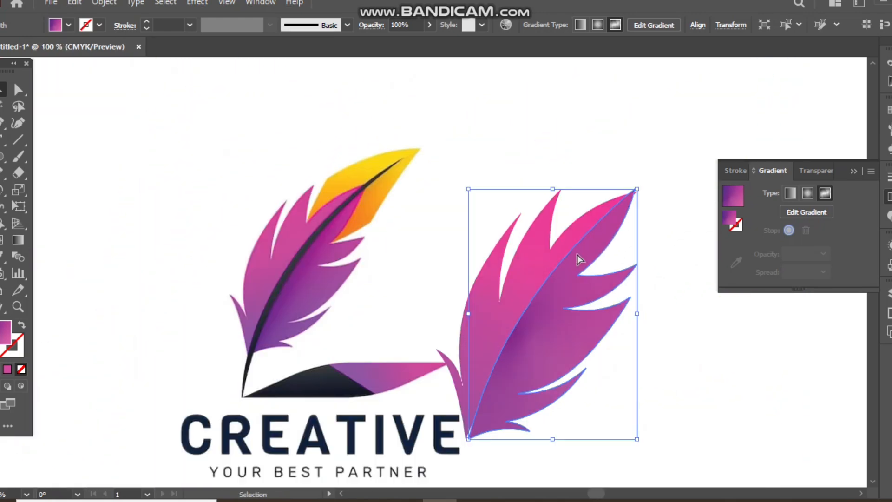
Fine-tune the purple half's position so that its tip lines up with the tip of the pink half.
scroll(495, 255, up, 3)
drag(505, 219, 511, 231)
scroll(550, 184, up, 4)
scroll(572, 187, up, 4)
scroll(563, 191, right, 5)
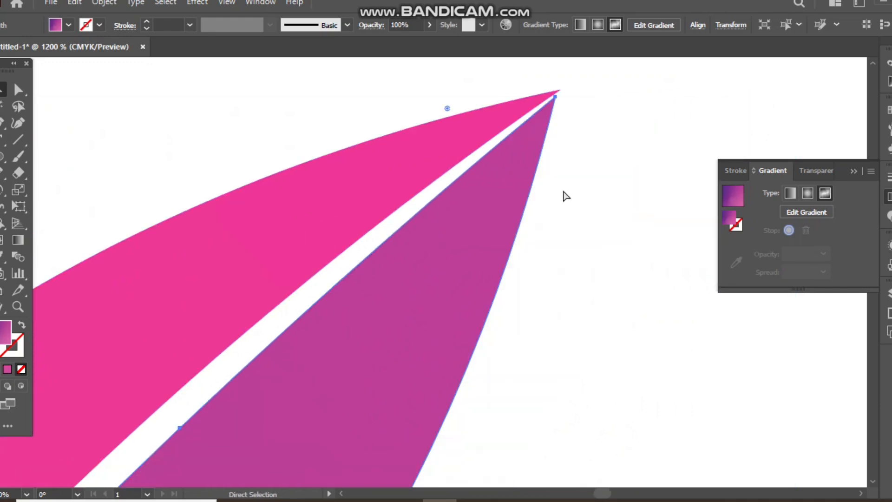
scroll(527, 183, up, 3)
scroll(502, 259, up, 5)
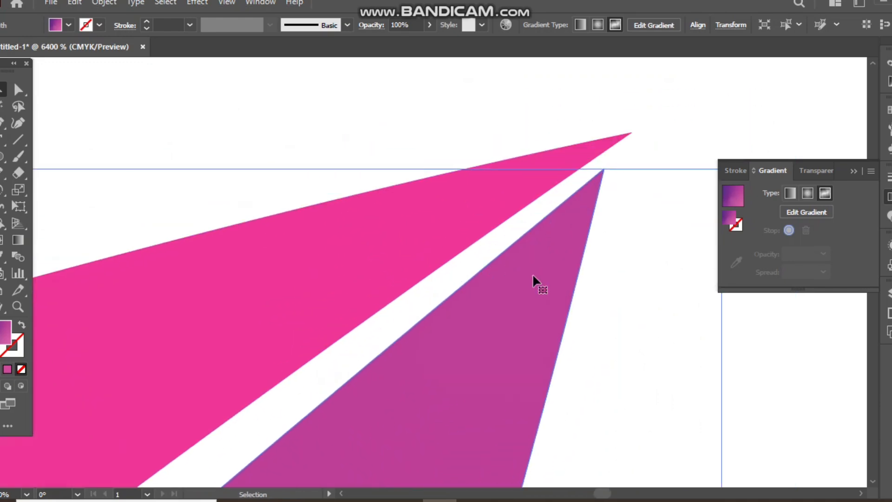
drag(539, 272, 562, 244)
scroll(544, 242, down, 12)
scroll(428, 406, down, 5)
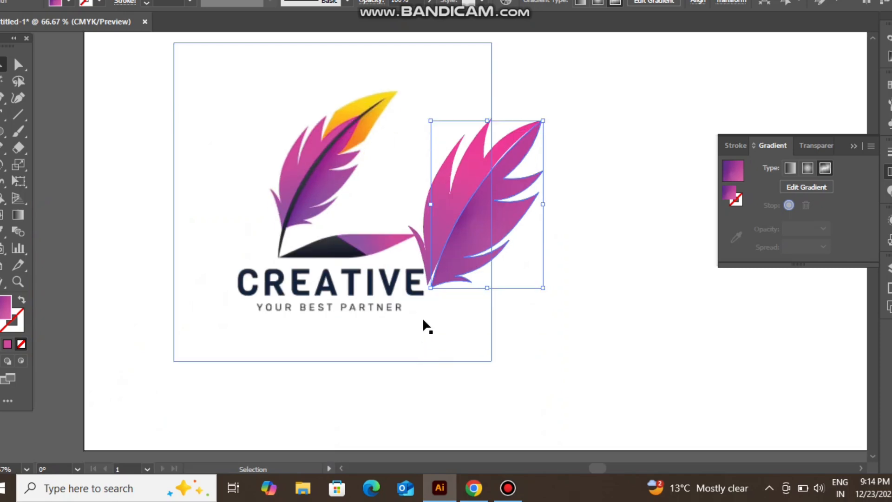
click(607, 319)
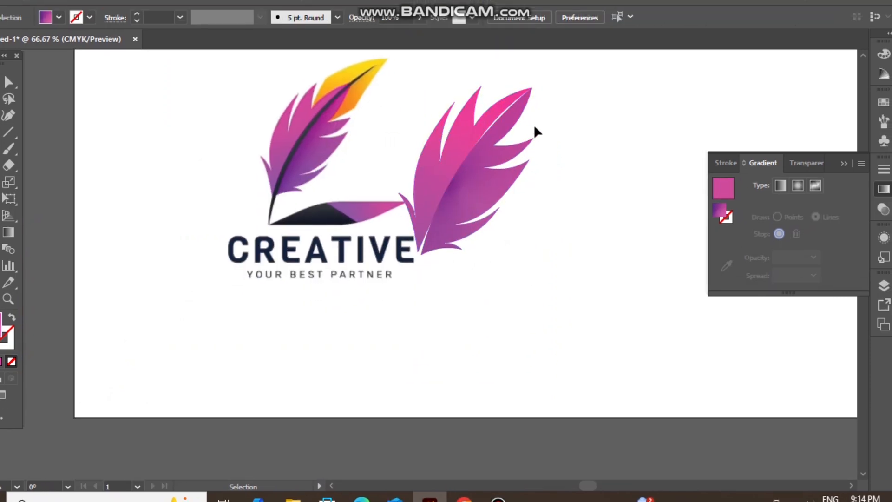
Select both recreated feather halves and move them together into the blank space clear of the reference logo.
click(530, 134)
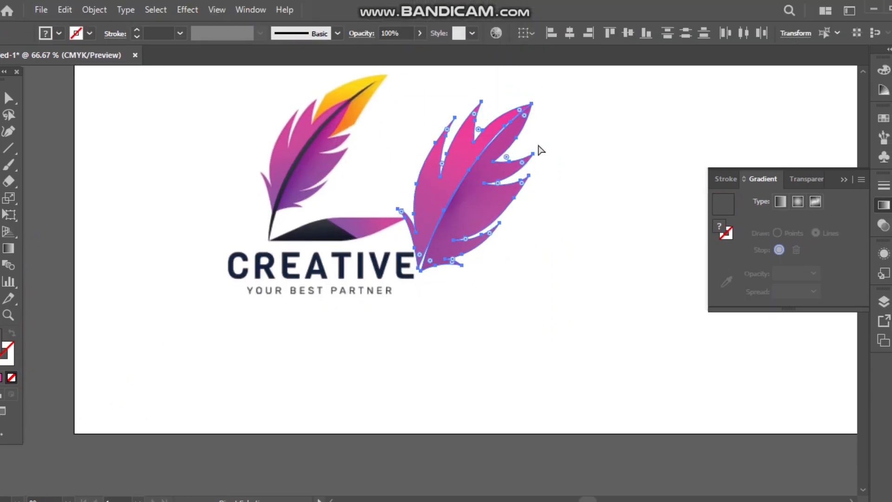
click(483, 191)
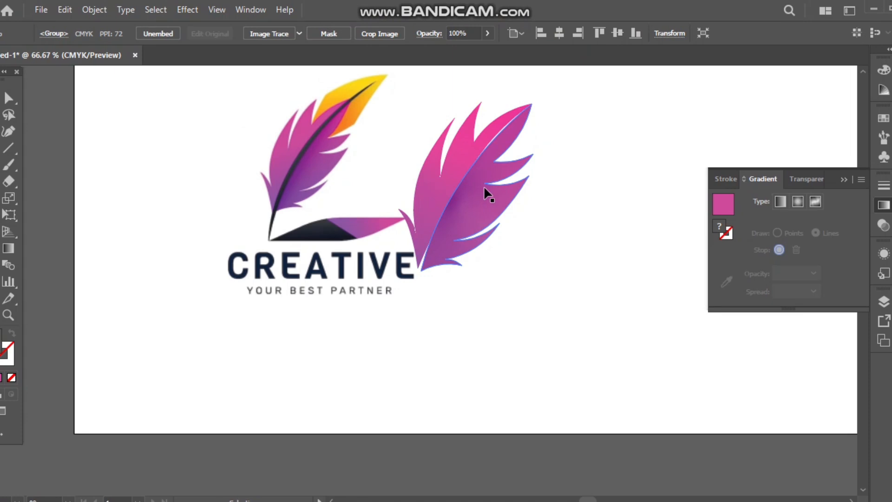
click(483, 135)
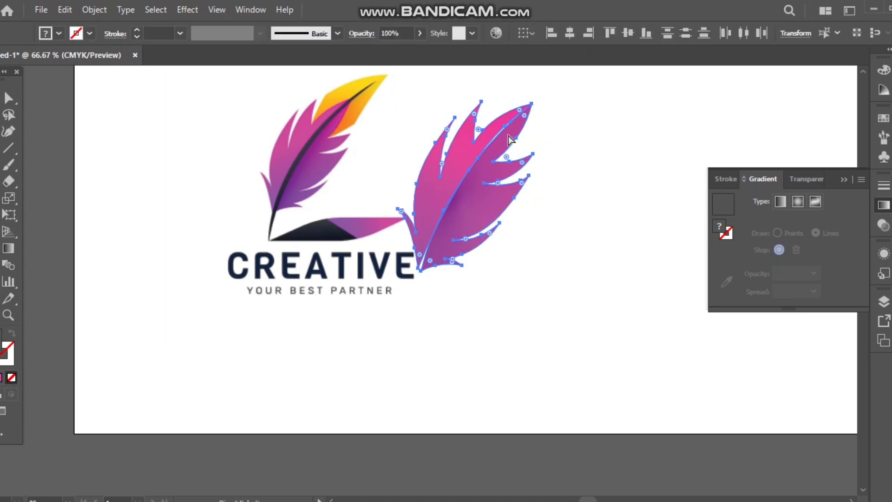
key(v)
drag(482, 171, 560, 192)
click(578, 267)
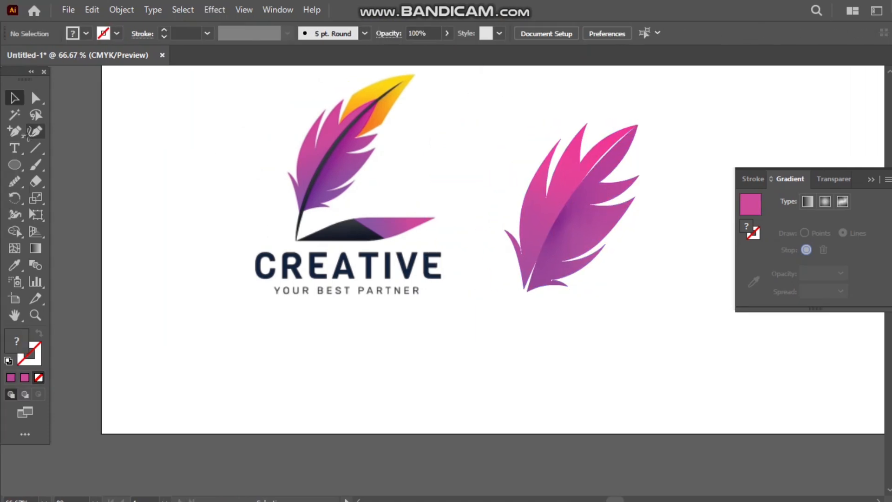
Trace the outer edge of the reference quill with the Curvature tool, from its bottom point up to the feather tip.
click(35, 131)
scroll(294, 211, up, 5)
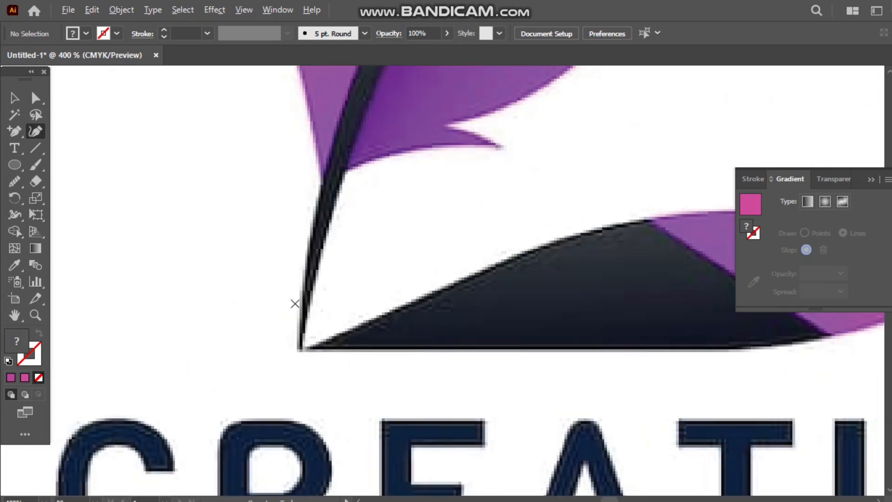
scroll(295, 304, up, 4)
click(297, 404)
click(329, 97)
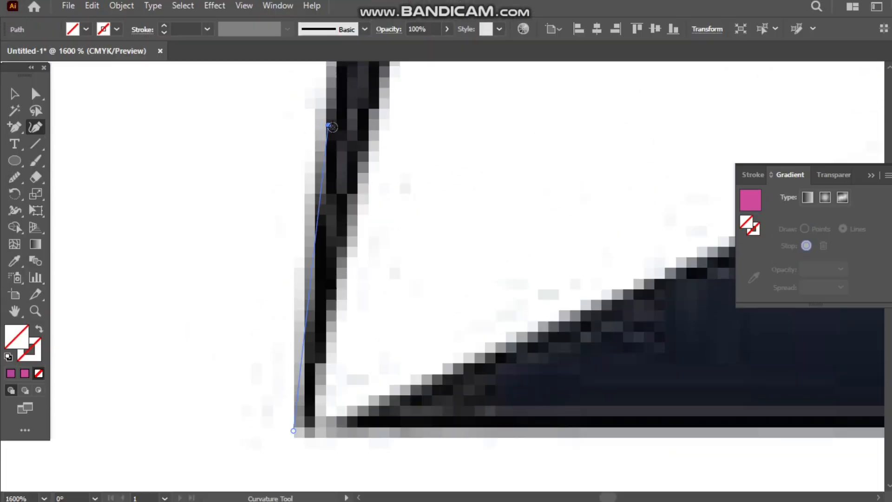
scroll(338, 96, down, 5)
scroll(344, 116, up, 4)
scroll(347, 159, up, 5)
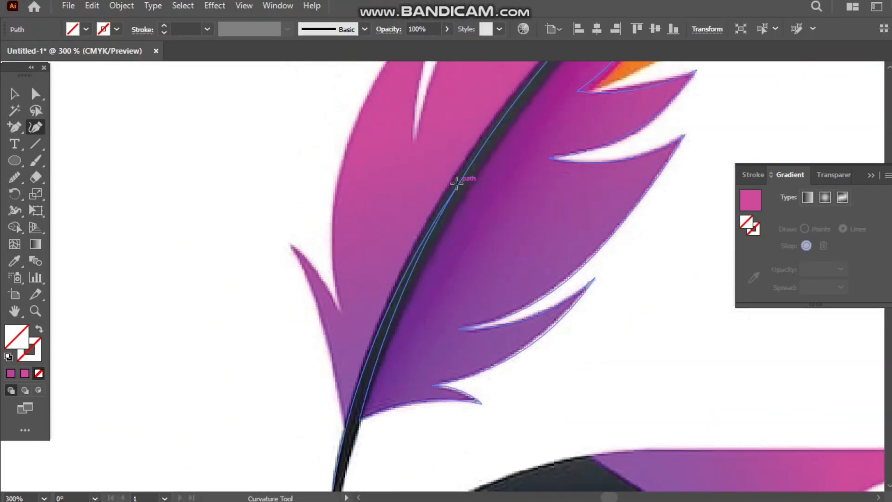
click(448, 191)
scroll(448, 190, up, 5)
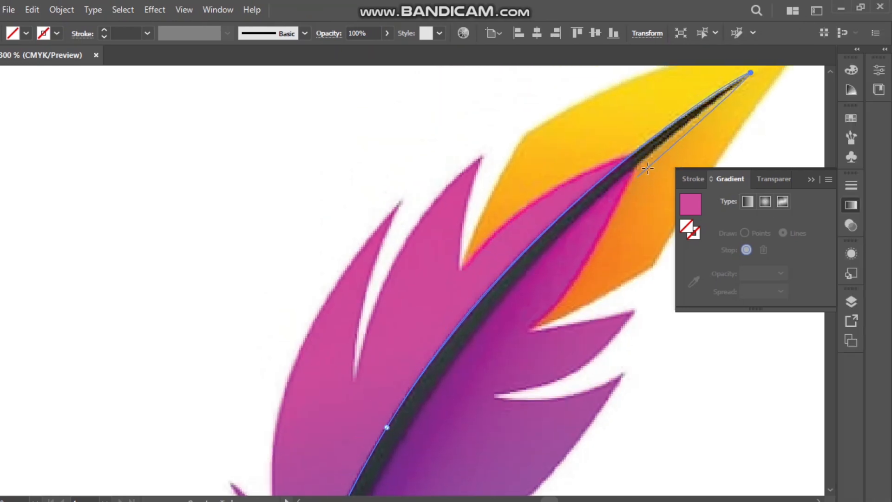
Trace the quill's inner edge from the tip back down to the starting point to close the outline.
click(696, 116)
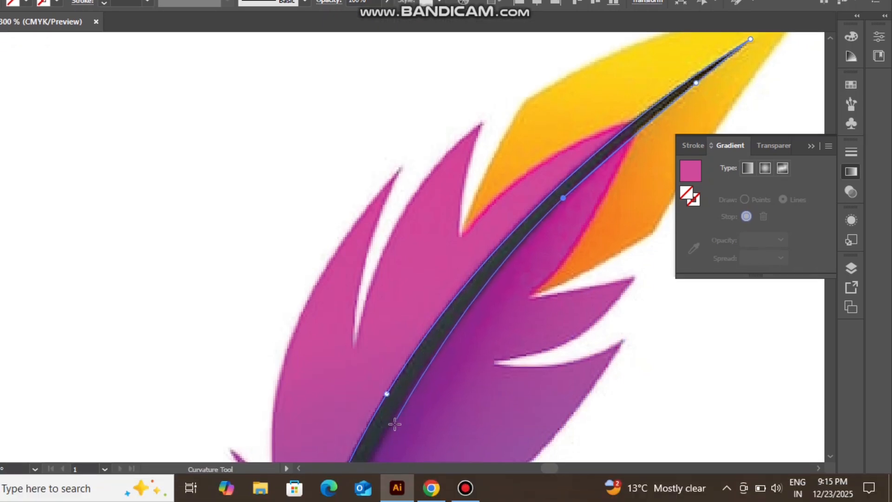
scroll(395, 318, down, 2)
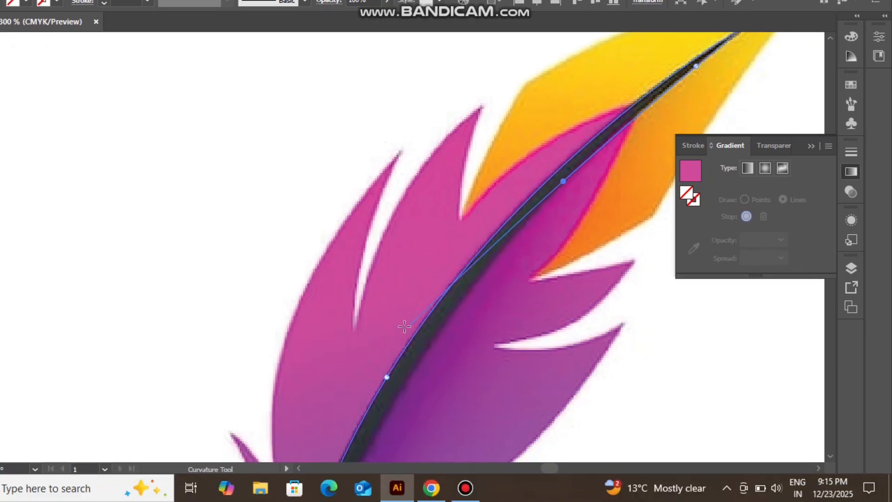
scroll(388, 313, down, 2)
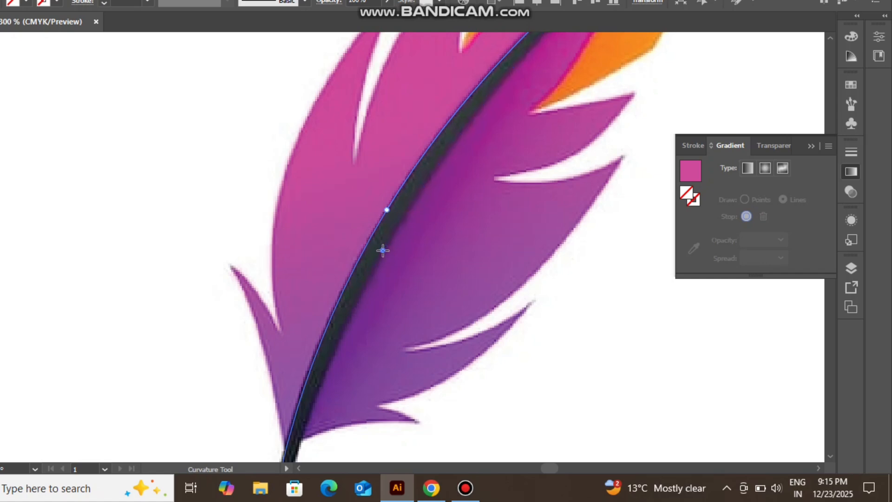
click(382, 252)
scroll(325, 389, down, 3)
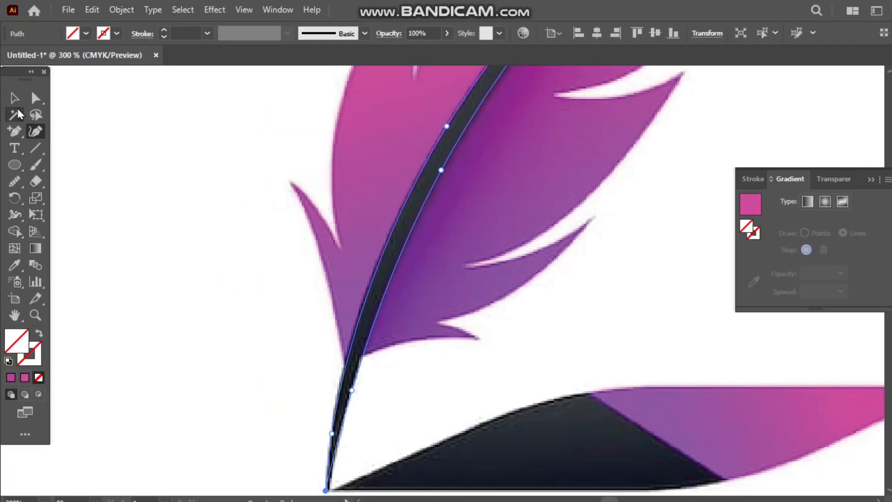
Fill the traced quill with solid black and move it off the reference quill.
click(14, 98)
click(86, 34)
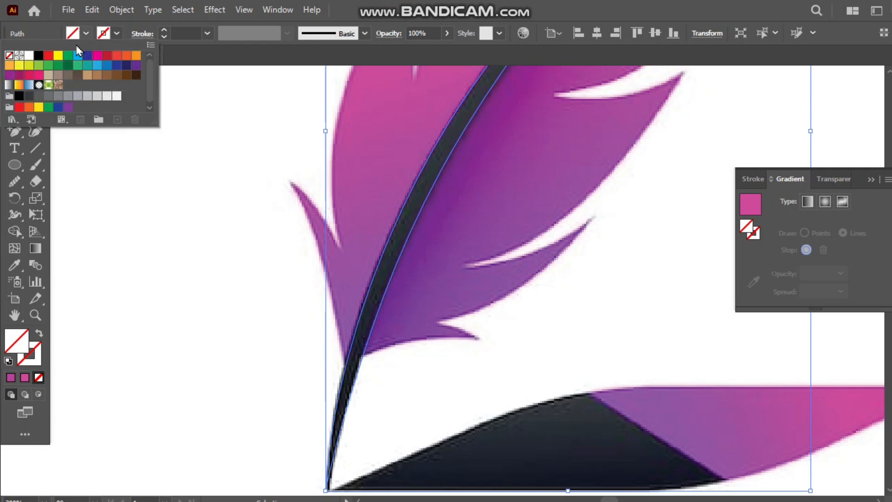
click(38, 56)
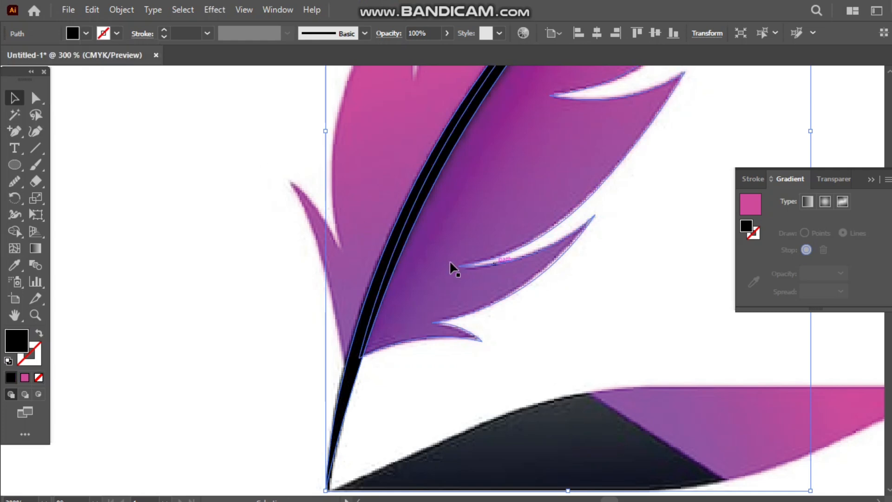
drag(402, 238, 642, 259)
scroll(642, 259, down, 5)
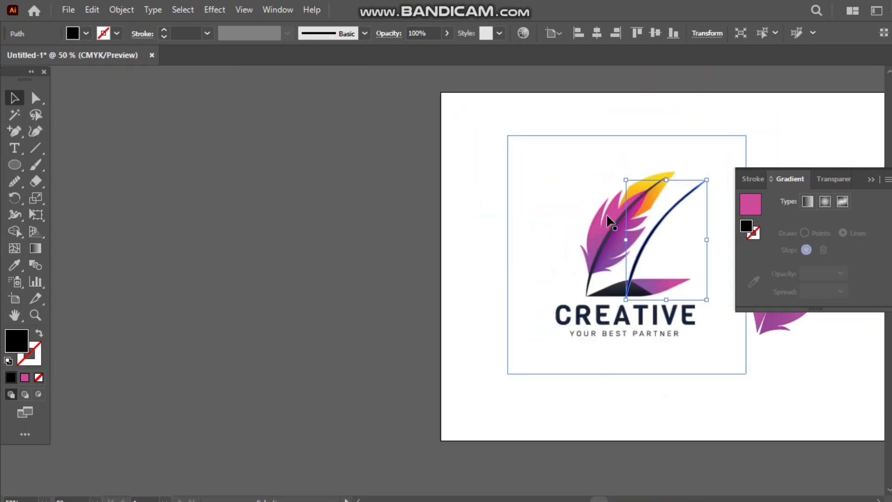
Place the black quill between the two recreated feather halves, then enlarge and slightly rotate it to follow the seam.
scroll(483, 213, right, 5)
drag(454, 236, 595, 266)
drag(602, 333, 595, 343)
drag(573, 304, 570, 301)
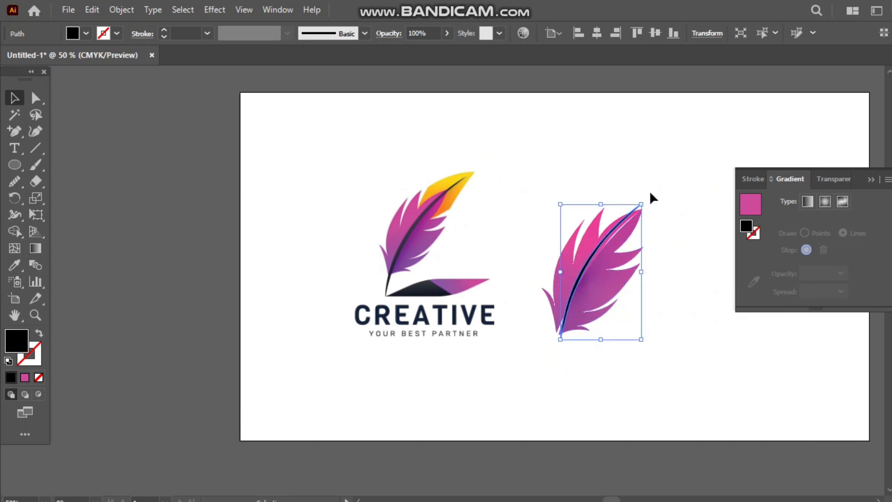
drag(644, 197, 651, 202)
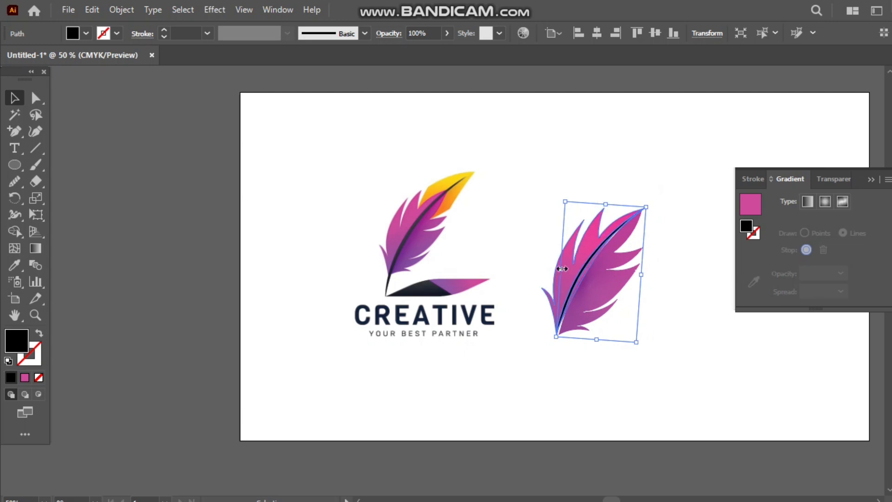
drag(564, 267, 567, 271)
Smooth the upper inner edge of the black quill with the Smooth tool to follow the purple half.
scroll(633, 199, up, 4)
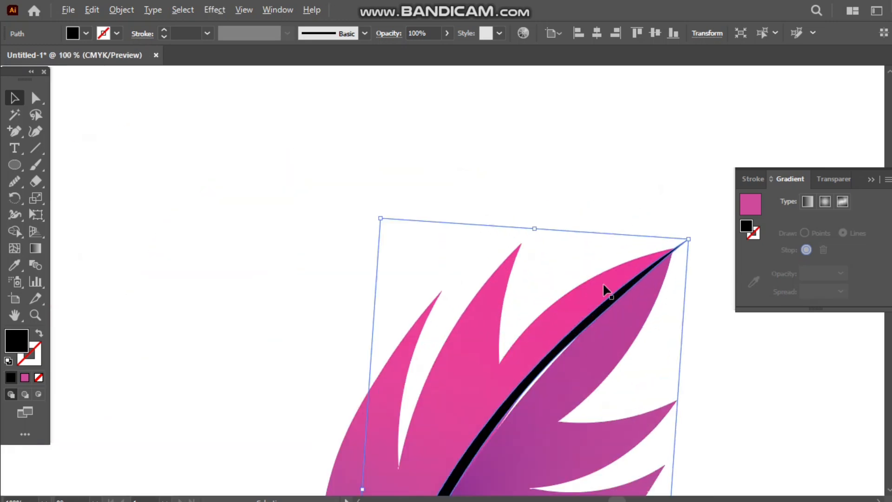
click(15, 165)
drag(557, 353, 528, 388)
key(ctrl+z)
key(ctrl+z)
key(n)
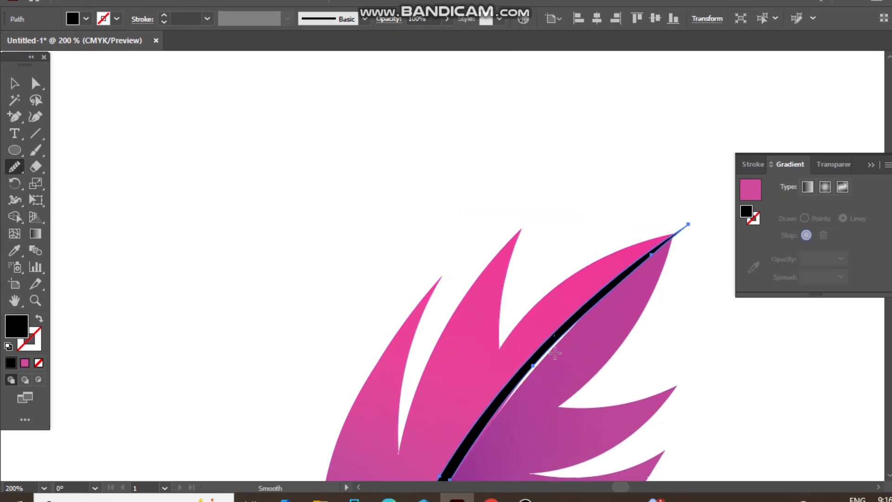
drag(541, 371, 536, 373)
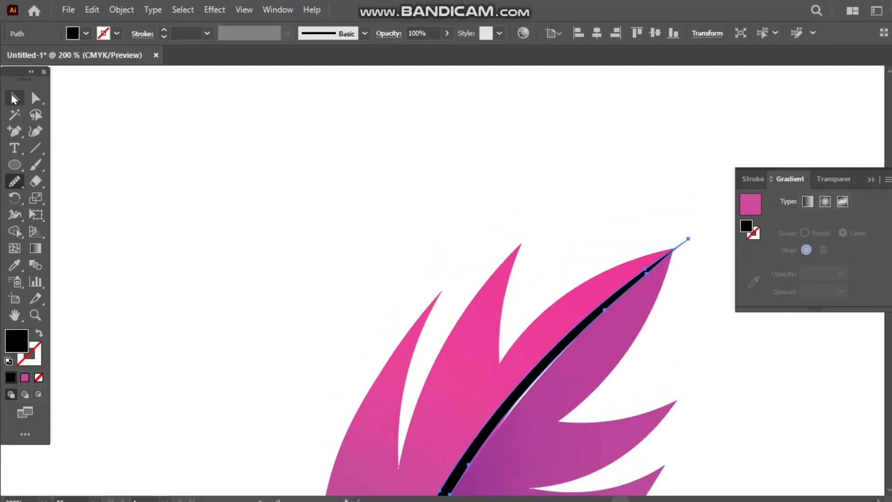
Resize the quill so its tip meets the feather tip, and adjust its width to fit the curve between the halves.
click(13, 98)
drag(527, 377, 526, 375)
drag(682, 244, 650, 254)
scroll(542, 368, down, 3)
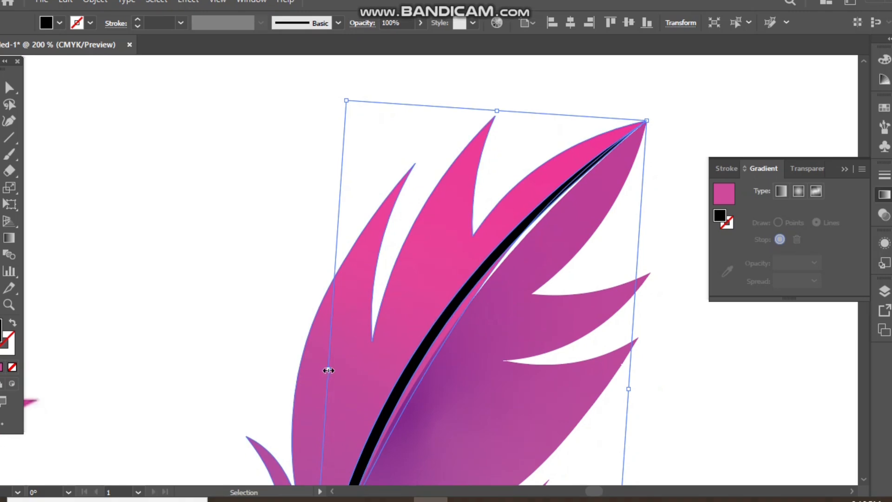
mouse_move(329, 378)
mouse_down()
mouse_move(338, 392)
mouse_move(320, 378)
mouse_up()
scroll(428, 308, down, 3)
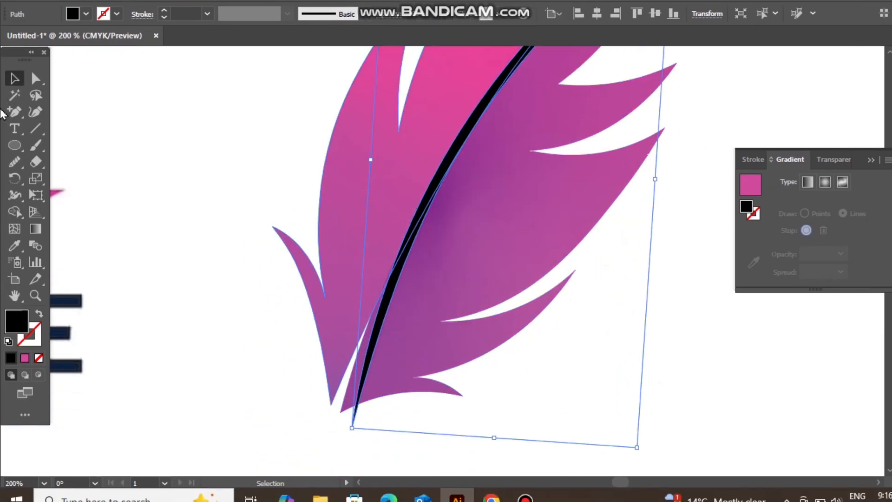
Move the black quill's lower tip to the base of the feather, and delete the whole quill.
click(36, 78)
double_click(353, 428)
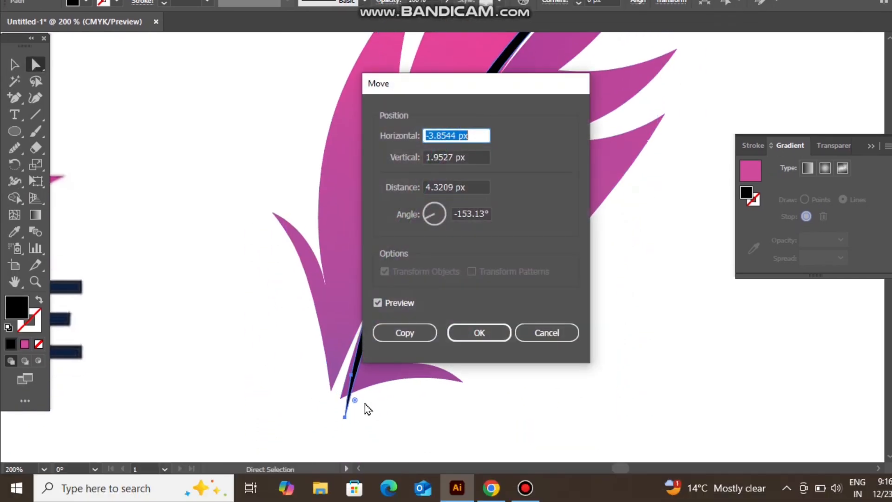
click(520, 333)
drag(347, 412, 334, 404)
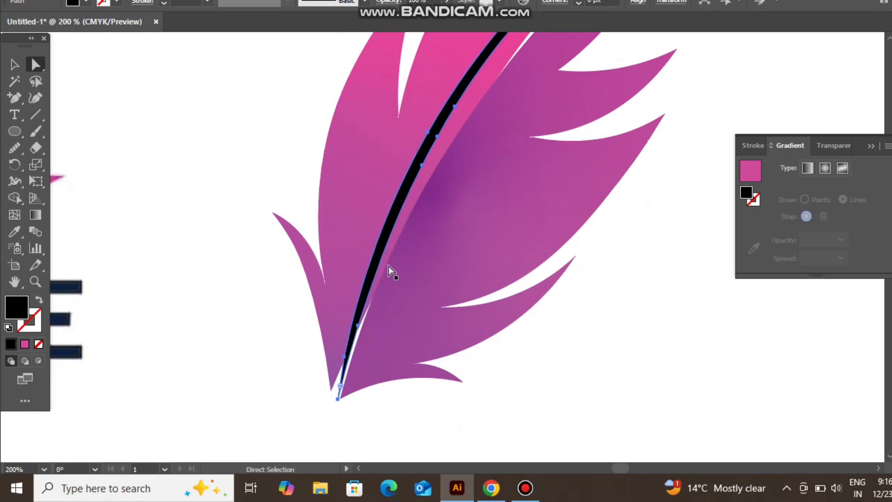
key(Delete)
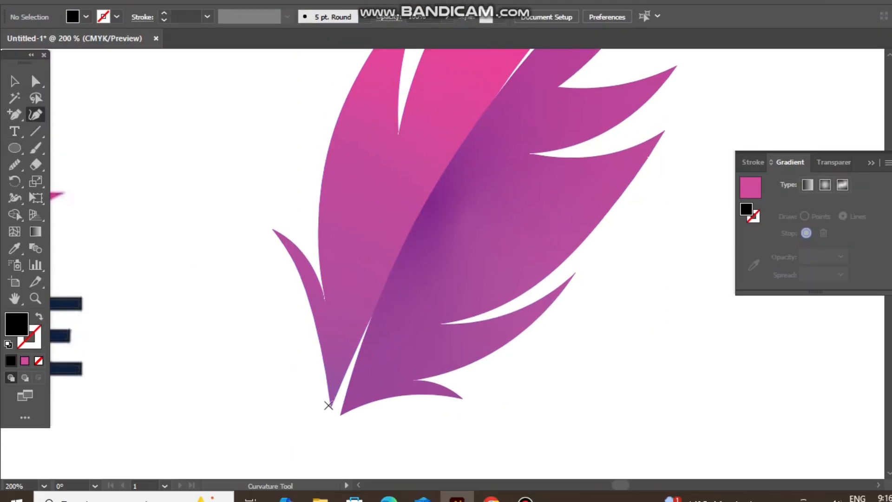
Start a new quill outline with the Curvature tool from below the feather base, following the pink half's inner edge upwards.
click(324, 433)
click(357, 339)
scroll(535, 110, up, 8)
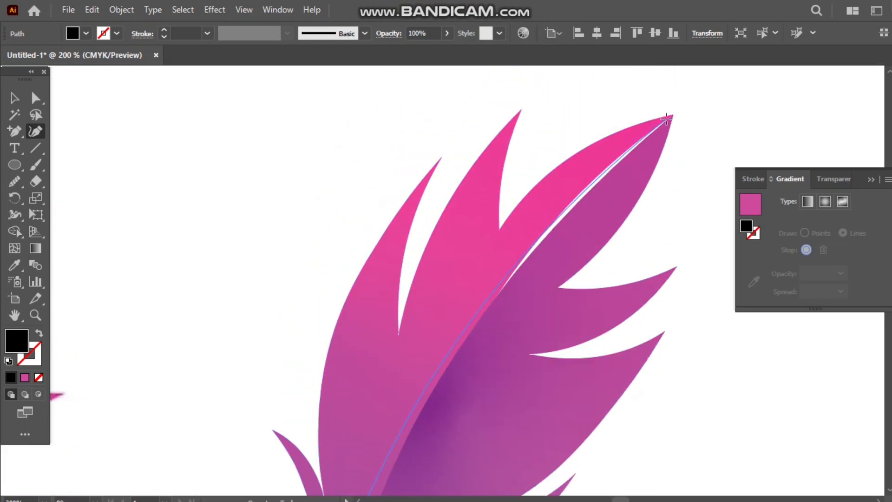
scroll(668, 117, up, 3)
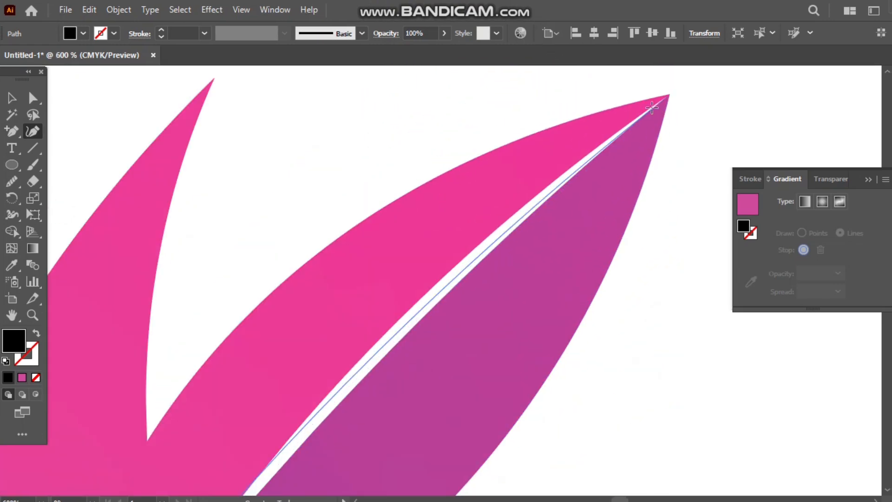
click(398, 300)
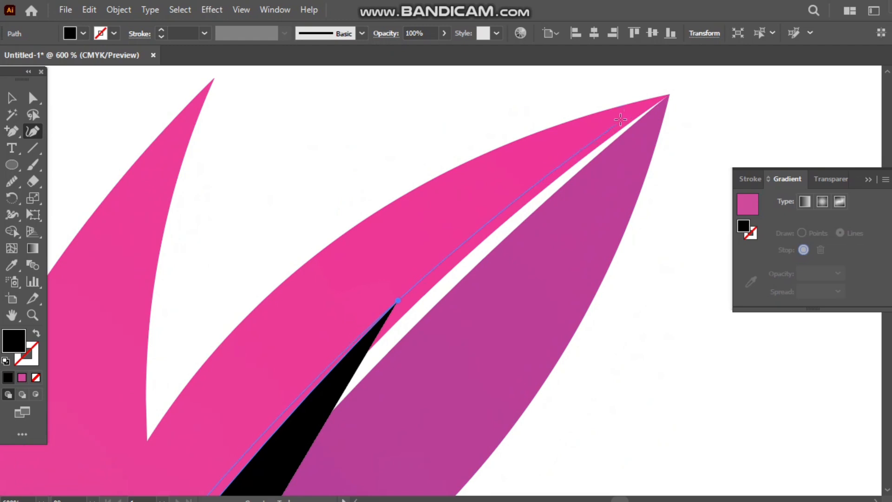
click(669, 94)
key(period)
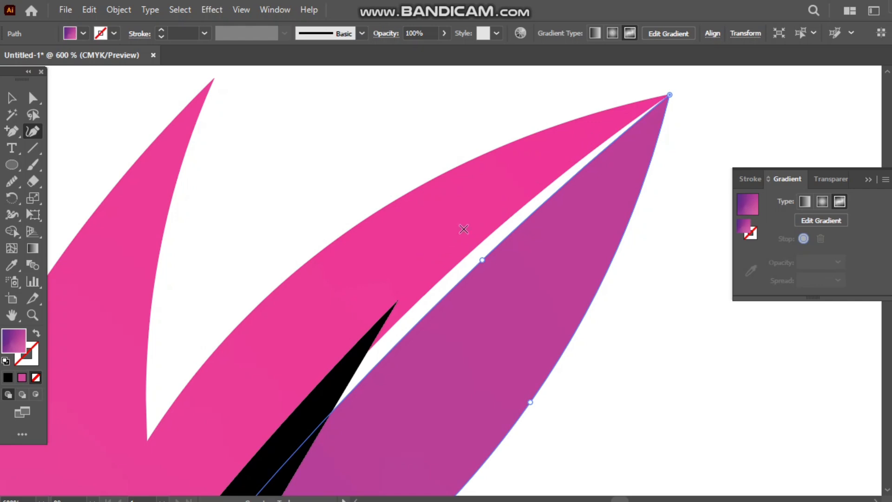
key(ctrl+z)
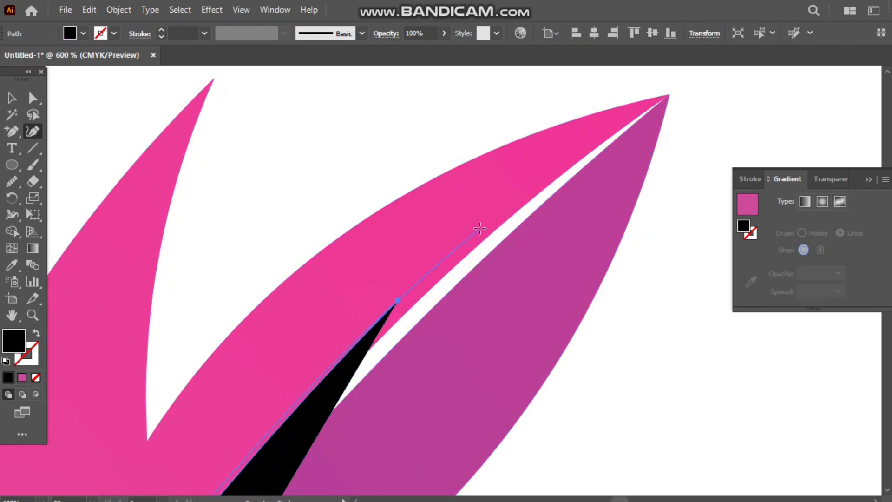
click(481, 229)
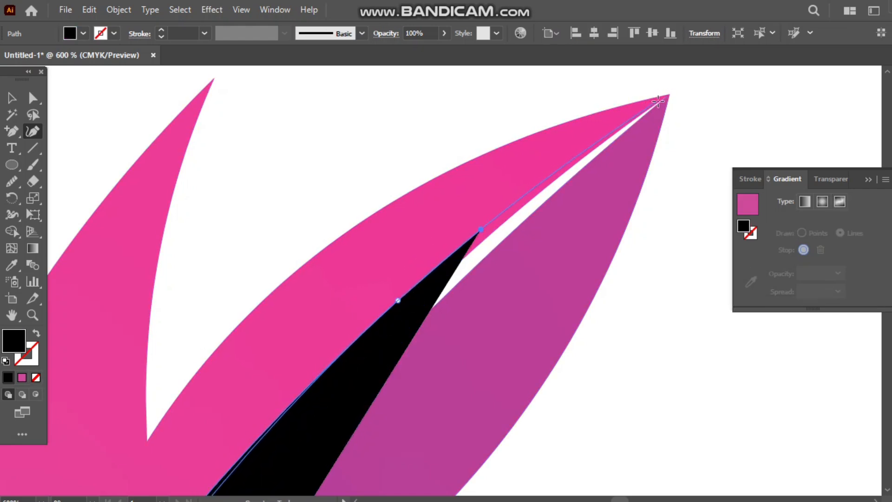
Place the quill outline's tip where the two feather halves meet and turn the path back along the purple half.
scroll(669, 98, up, 10)
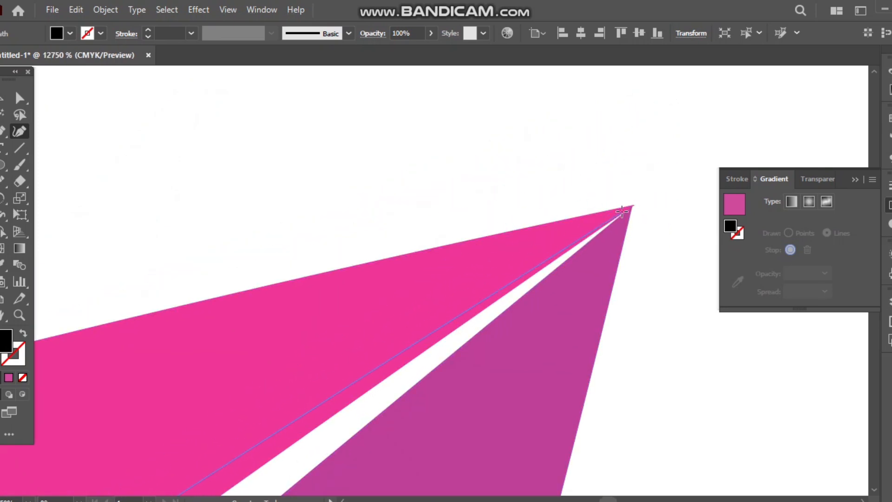
click(622, 212)
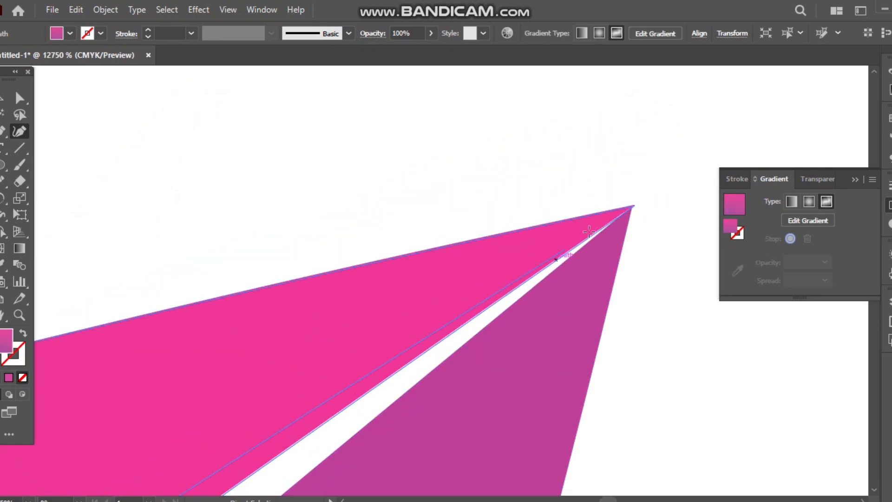
key(ctrl+z)
click(616, 213)
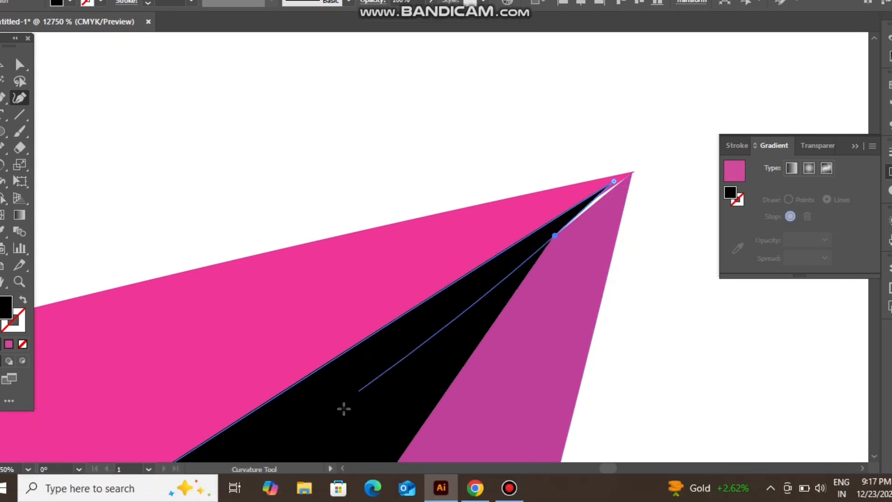
scroll(334, 346, down, 10)
scroll(334, 302, down, 7)
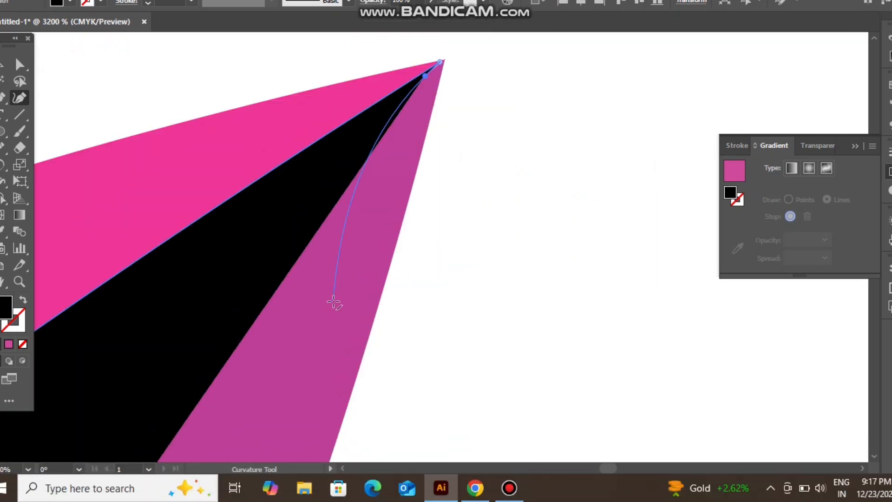
Remove the quill outline's fill and continue the path down the purple half's inner edge.
scroll(335, 304, up, 3)
scroll(349, 305, left, 6)
scroll(366, 297, down, 3)
scroll(477, 223, down, 1)
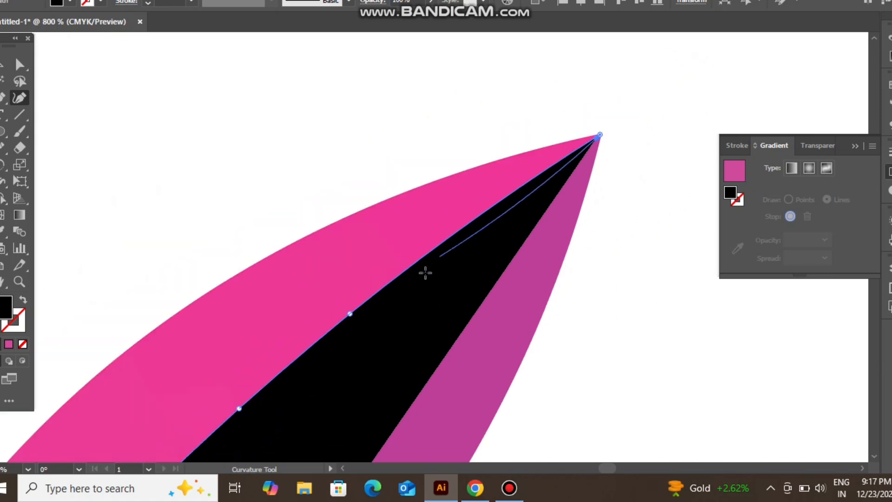
click(23, 343)
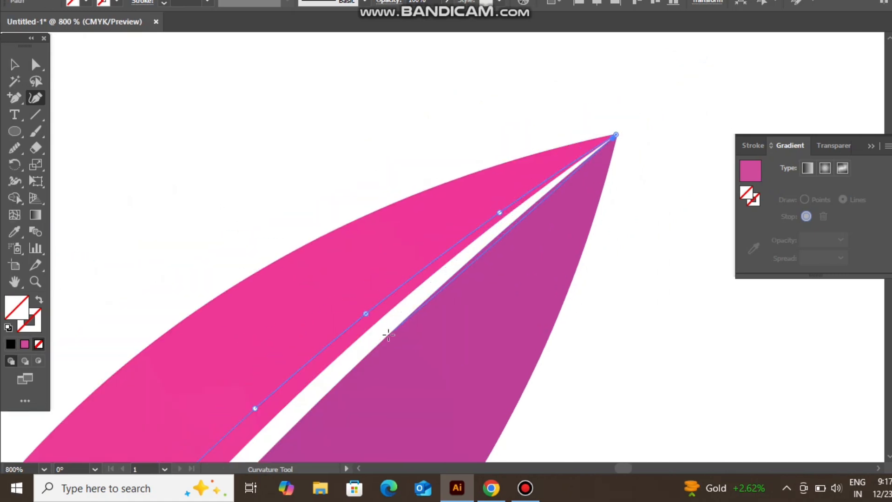
click(372, 358)
scroll(365, 349, down, 3)
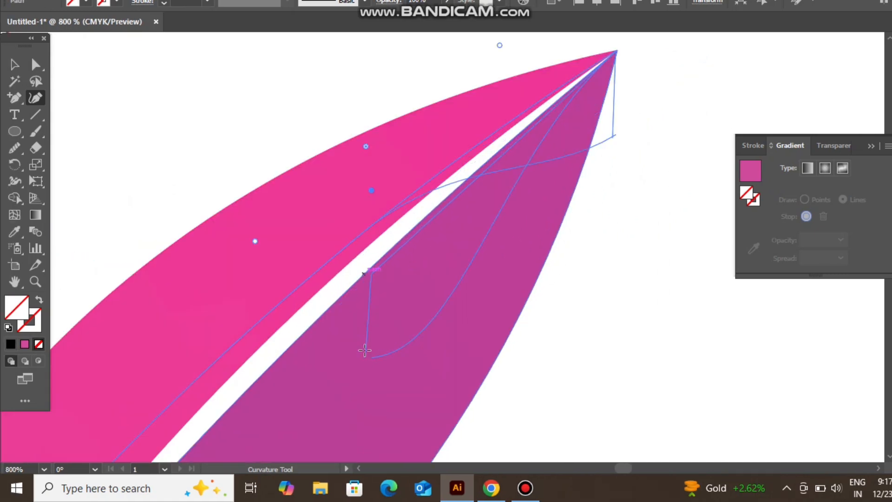
Trace the quill outline down the seam to just below the feather base and close it at its starting point.
scroll(364, 322, down, 3)
scroll(372, 322, left, 3)
scroll(379, 325, down, 4)
scroll(380, 325, left, 2)
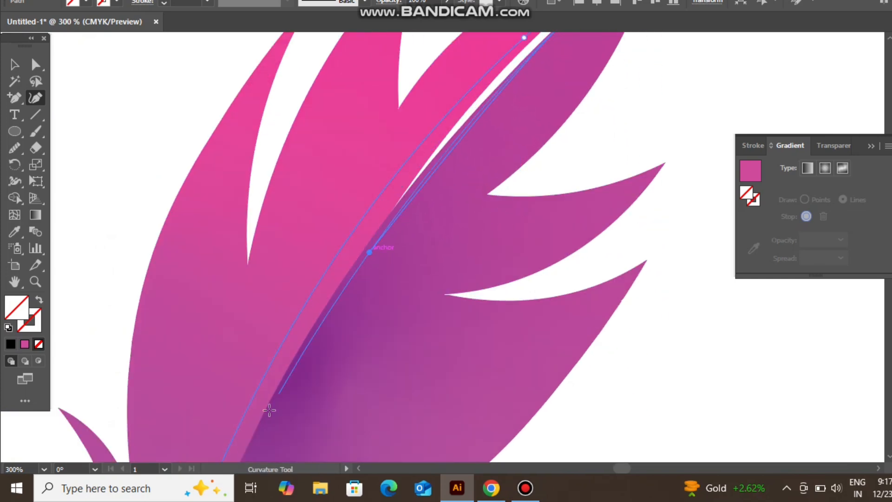
scroll(269, 411, down, 7)
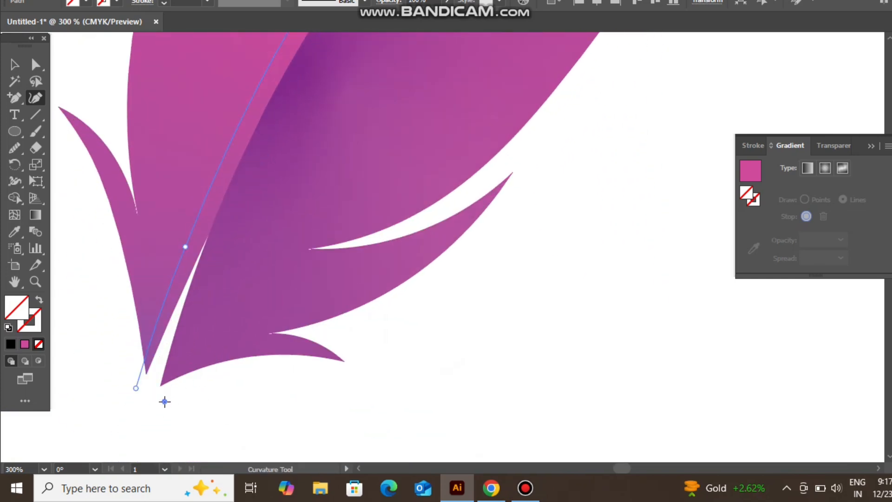
click(164, 401)
click(136, 388)
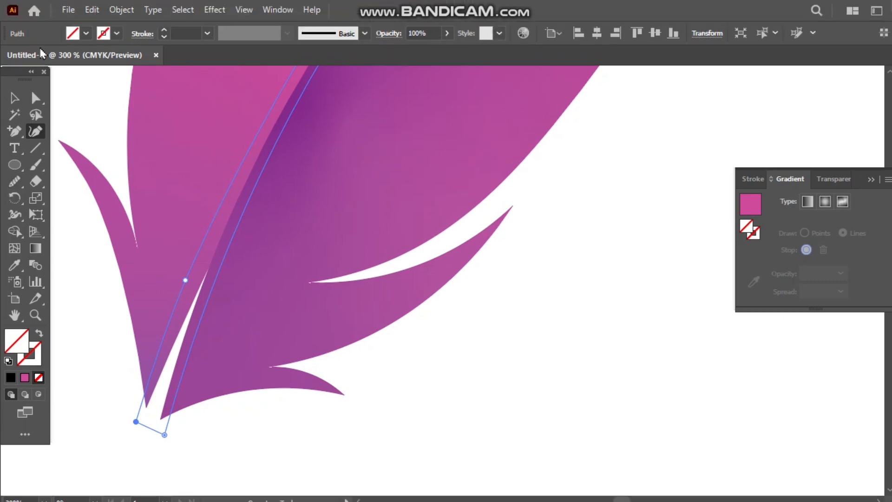
Fill the closed quill outline with solid black and deselect it.
click(86, 0)
click(39, 56)
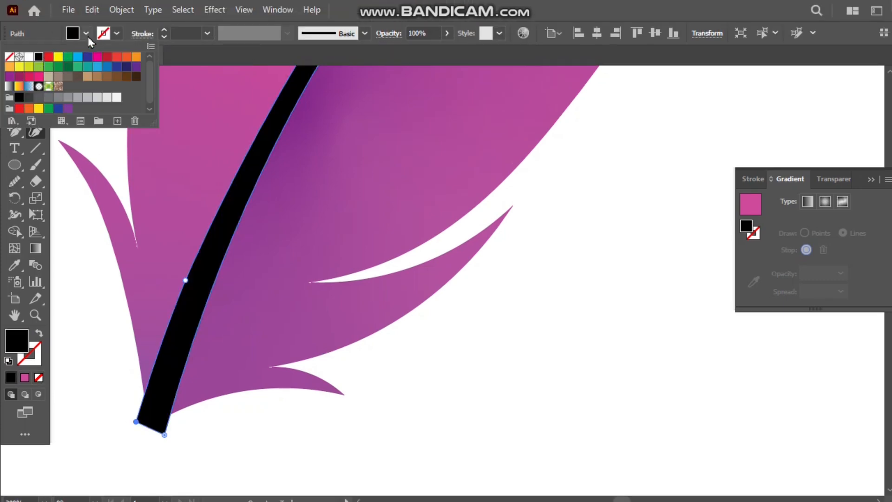
key(v)
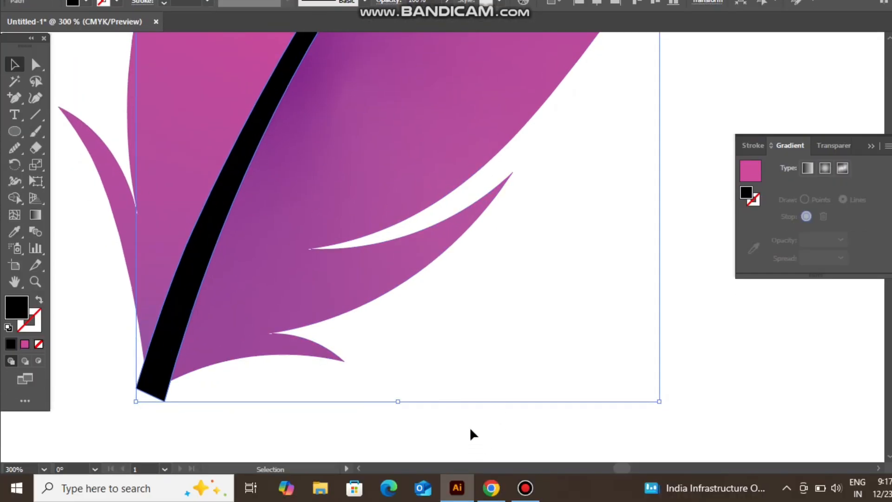
click(458, 423)
scroll(514, 313, down, 4)
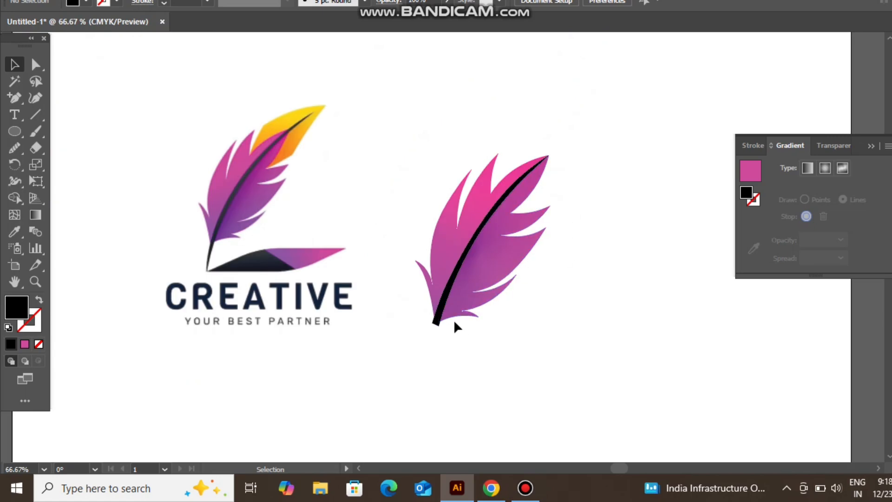
Try to adjust the black quill's lower end, and undo back to the unfilled outline.
click(437, 323)
drag(491, 330, 483, 345)
key(ctrl+z)
key(ctrl+z)
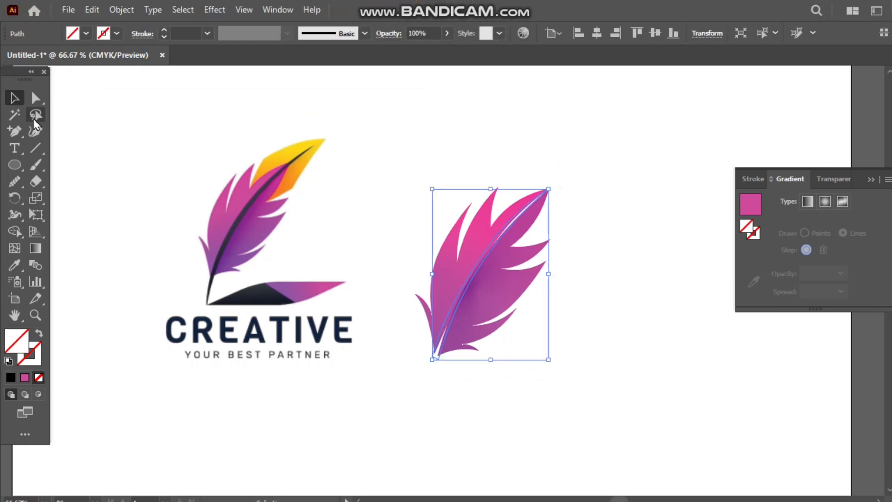
Extend the quill's two lower corner points well beyond the feather base with the Curvature tool to lengthen the stem.
click(35, 98)
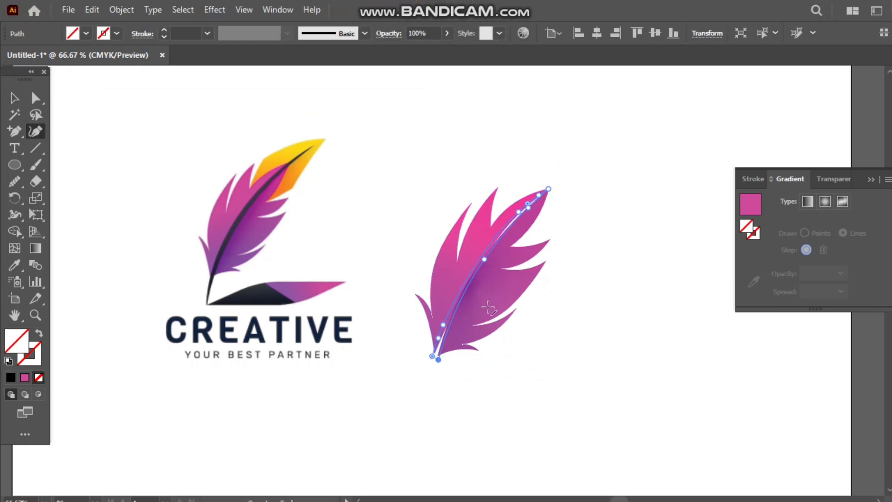
scroll(488, 306, up, 5)
scroll(348, 395, down, 2)
scroll(223, 418, left, 2)
scroll(325, 361, down, 2)
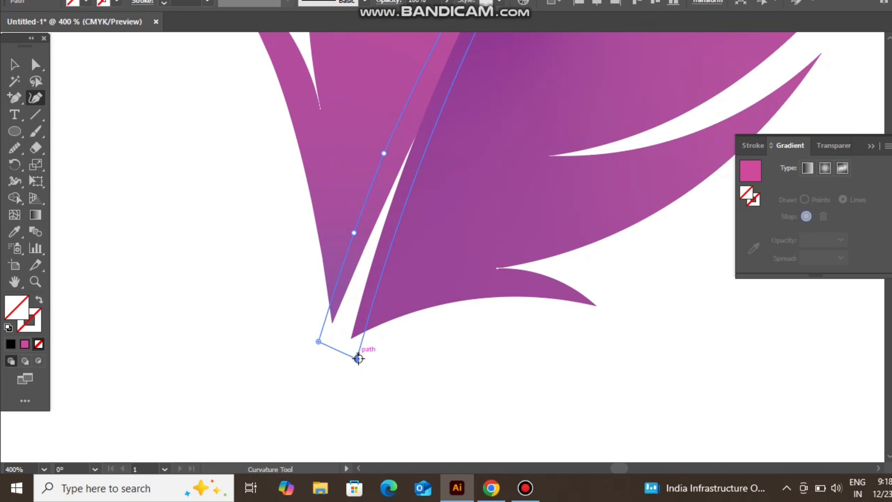
drag(342, 401, 312, 462)
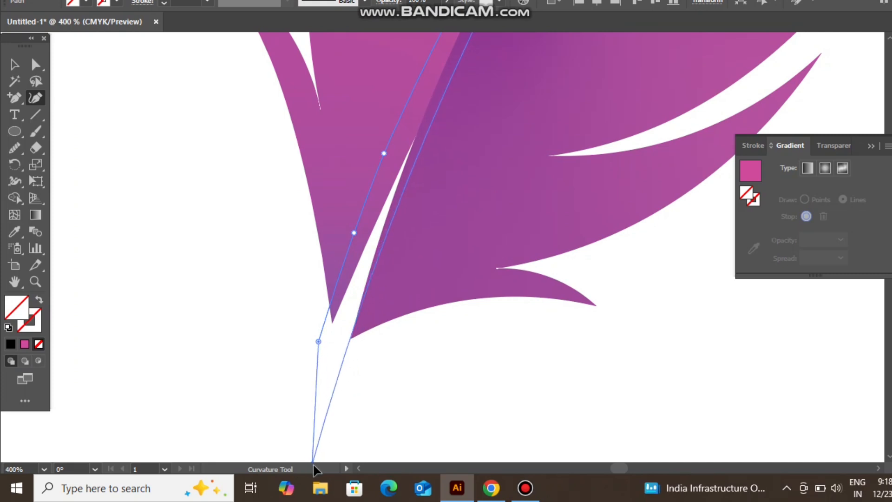
scroll(328, 333, down, 3)
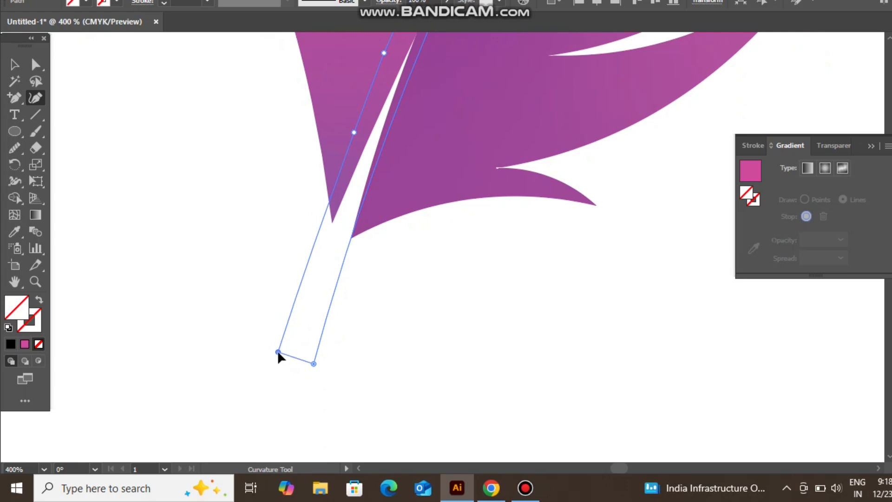
Fill the lengthened quill with solid black and deselect everything.
click(14, 64)
click(85, 1)
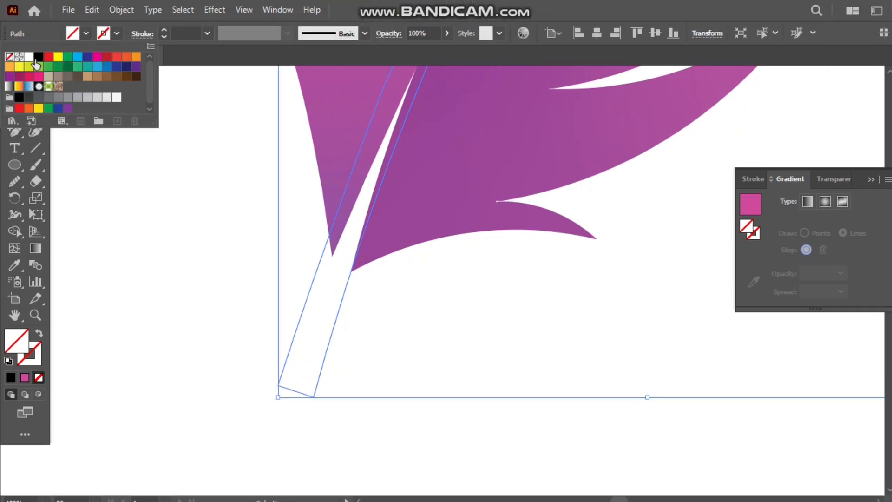
click(38, 58)
click(119, 259)
click(173, 302)
scroll(309, 312, down, 5)
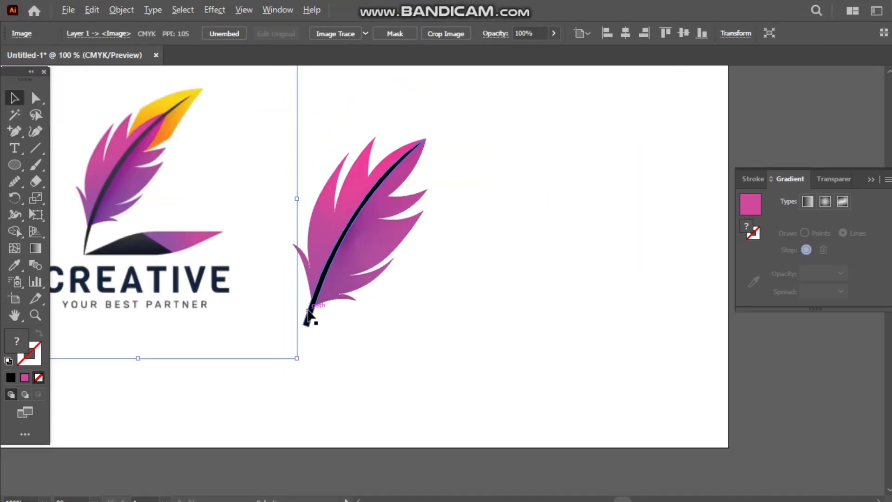
click(502, 288)
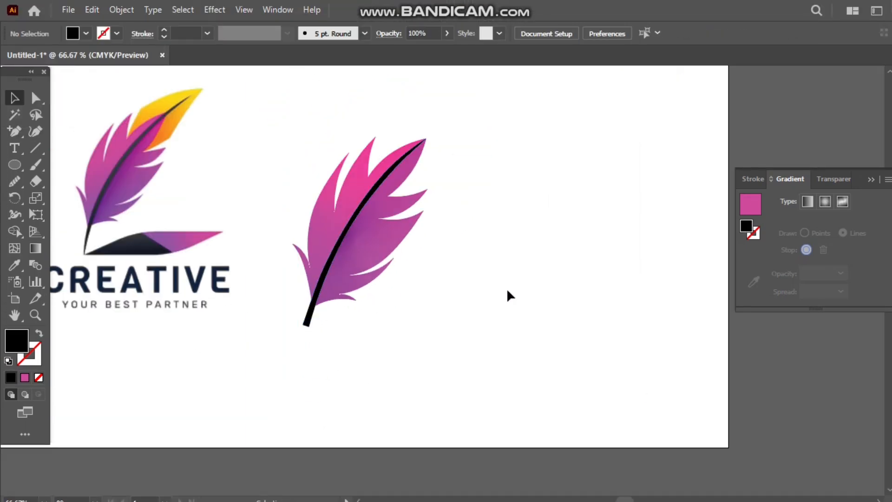
Trace the reference's yellow-orange tip with the Curvature tool from the feather notch over the upper edge and outer point to the outer side.
click(36, 131)
scroll(121, 102, up, 5)
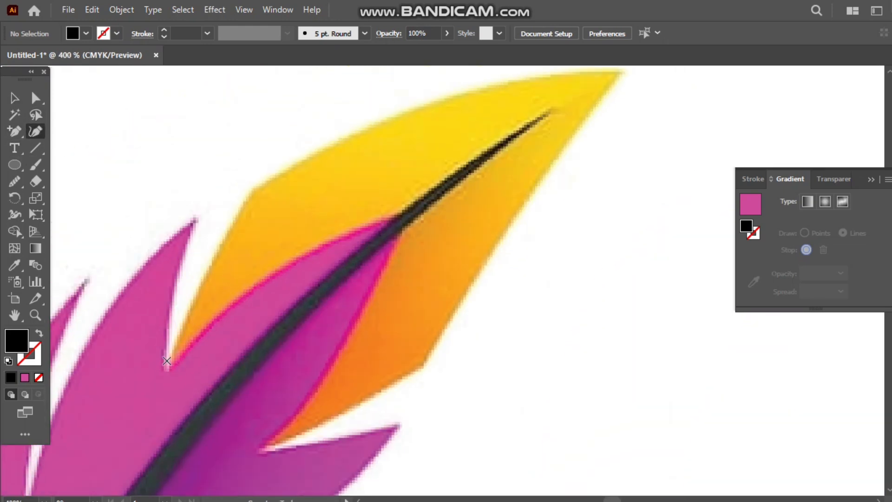
click(167, 364)
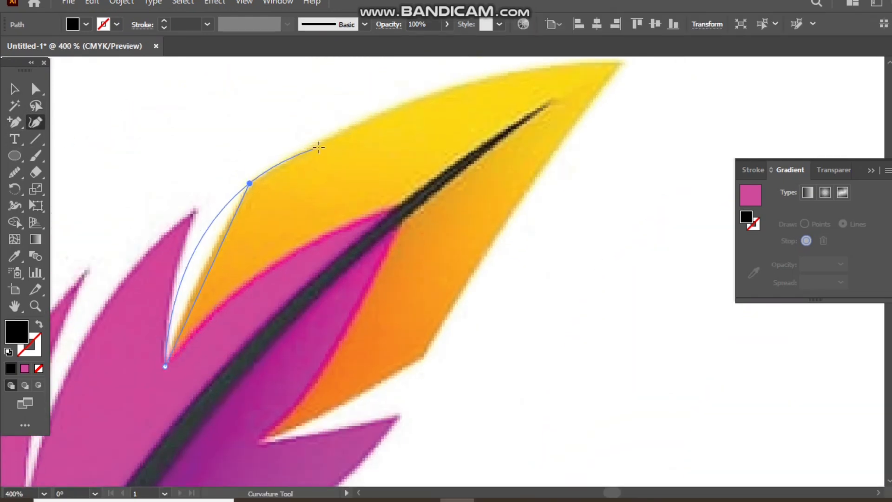
click(622, 65)
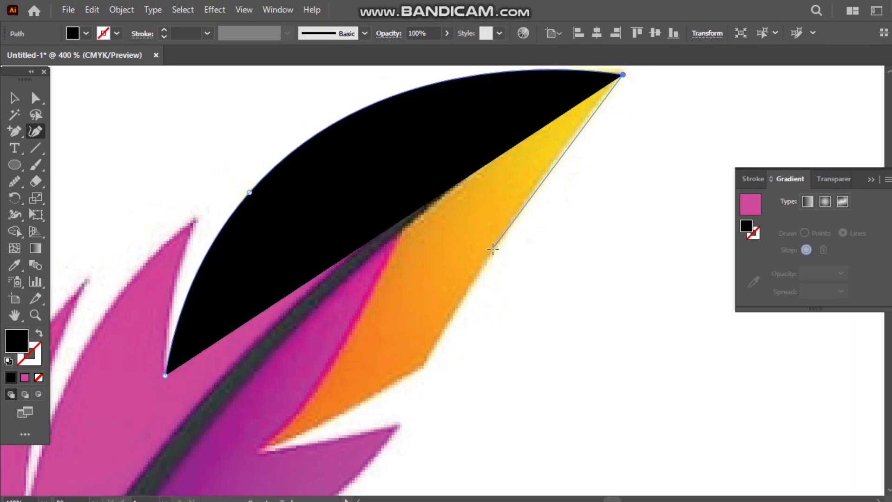
click(493, 248)
Set the tip's lower outer corner slightly further inward, extend the outline over the purple feather and close it at the starting notch.
click(423, 367)
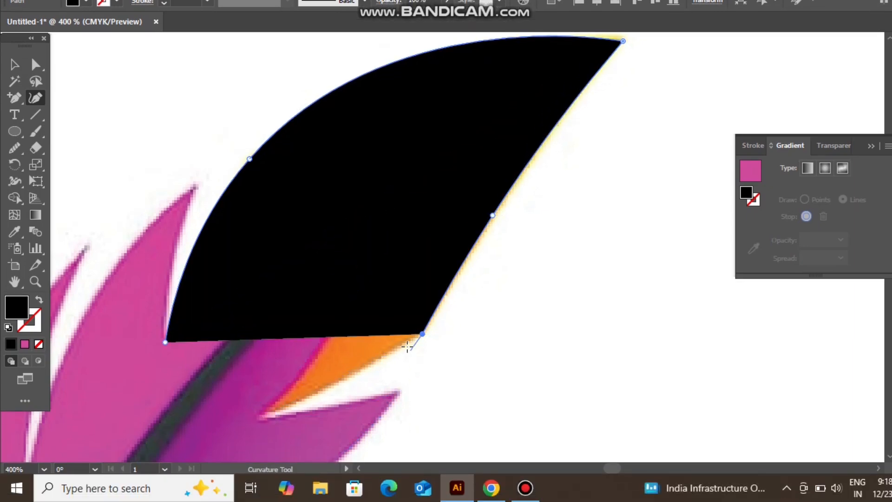
key(ctrl+z)
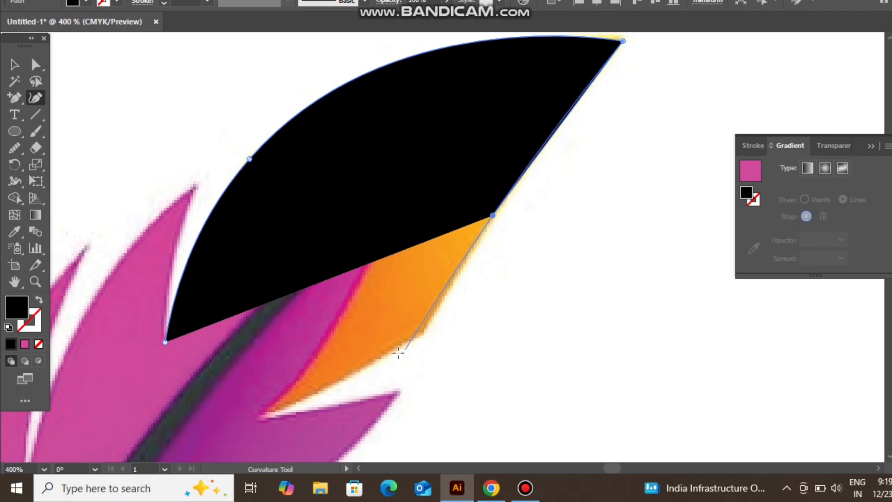
click(410, 336)
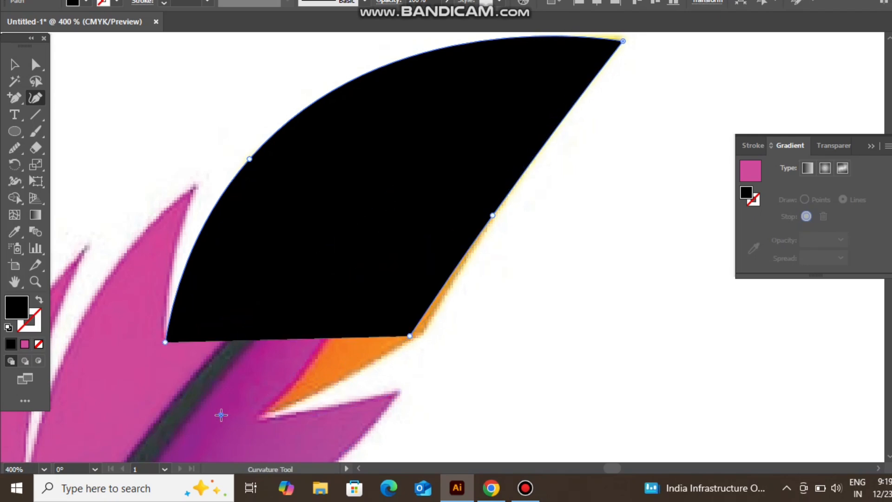
click(221, 414)
click(165, 342)
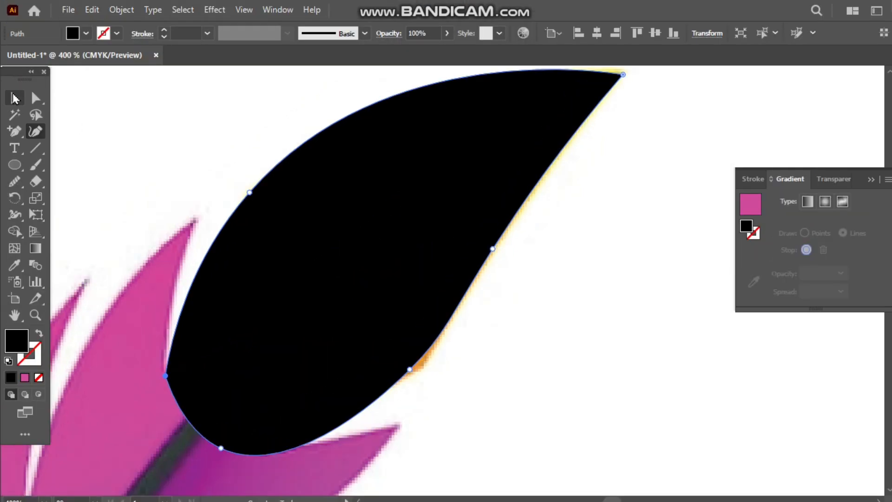
Move the closed tip shape onto the recreated feather's upper end and fill it with the linear yellow-to-red gradient preset.
key(v)
scroll(397, 230, down, 5)
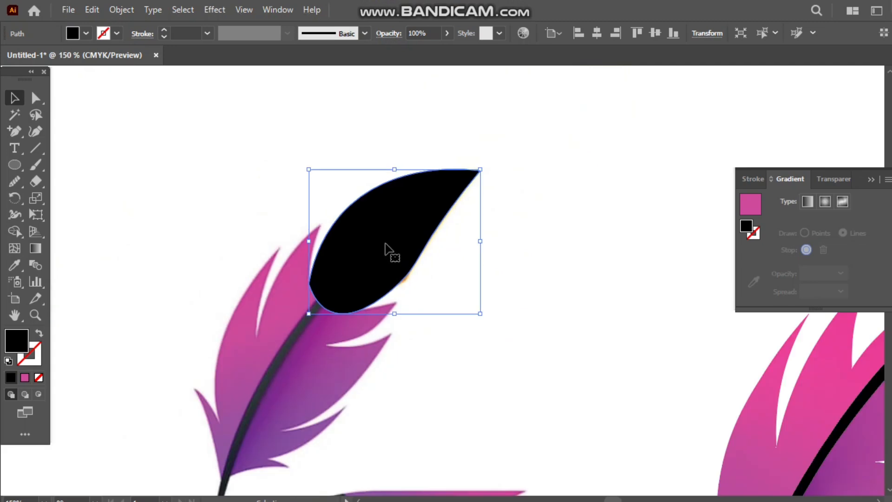
drag(279, 233, 523, 279)
click(744, 202)
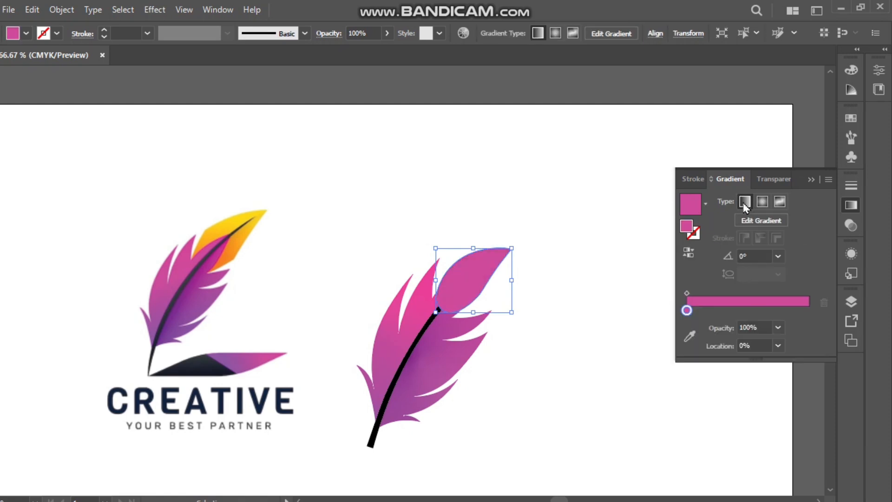
click(706, 204)
click(623, 258)
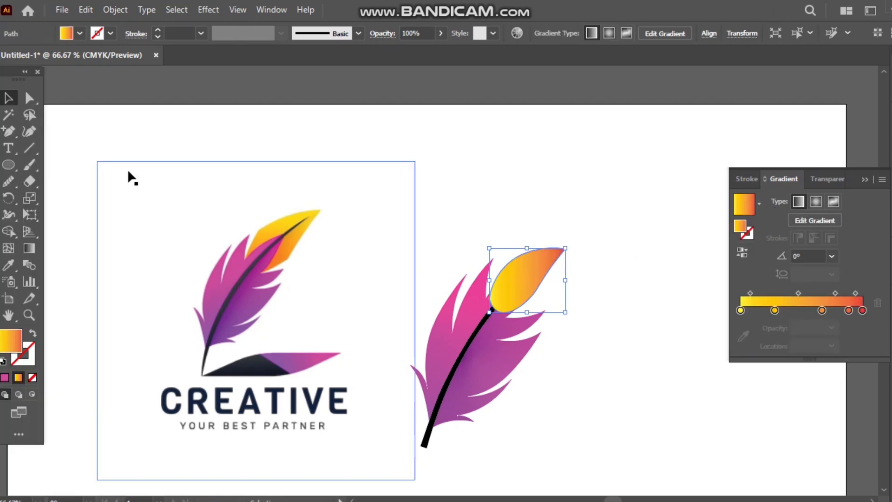
Send the gradient tip behind the feather halves and quill, and deselect it.
right_click(533, 279)
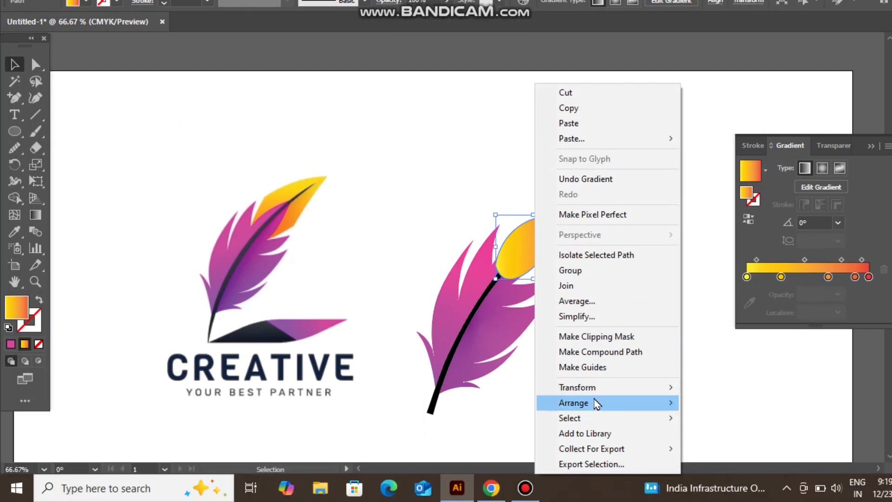
mouse_move(594, 436)
click(684, 449)
click(504, 250)
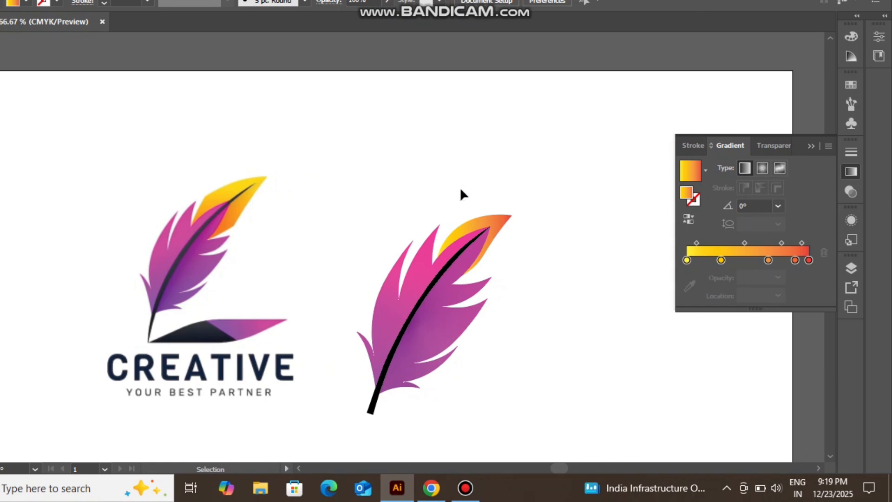
Nudge the gradient tip down toward the feather and deselect it.
alt+scroll(498, 247, up, 3)
drag(493, 222, 477, 237)
click(564, 310)
scroll(564, 284, down, 3)
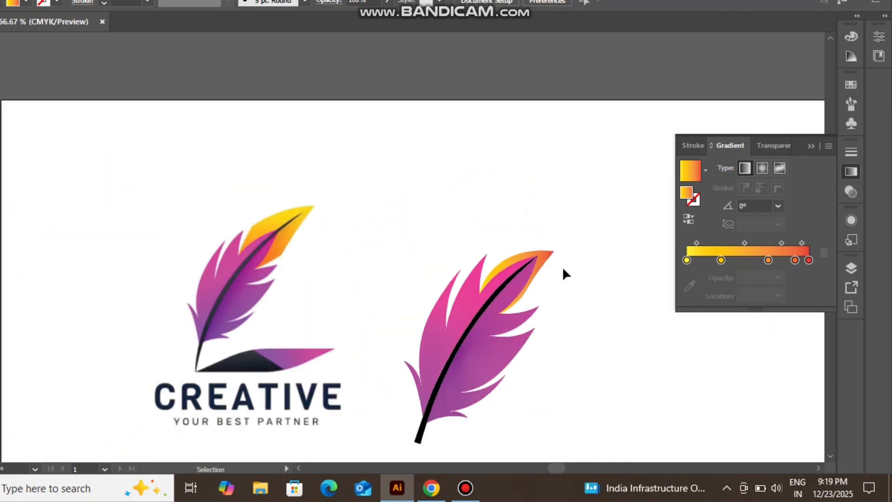
Enlarge the gradient tip and shift it so it extends beyond the feather's point on both sides of the quill.
click(542, 259)
drag(556, 284, 580, 287)
key(ctrl+z)
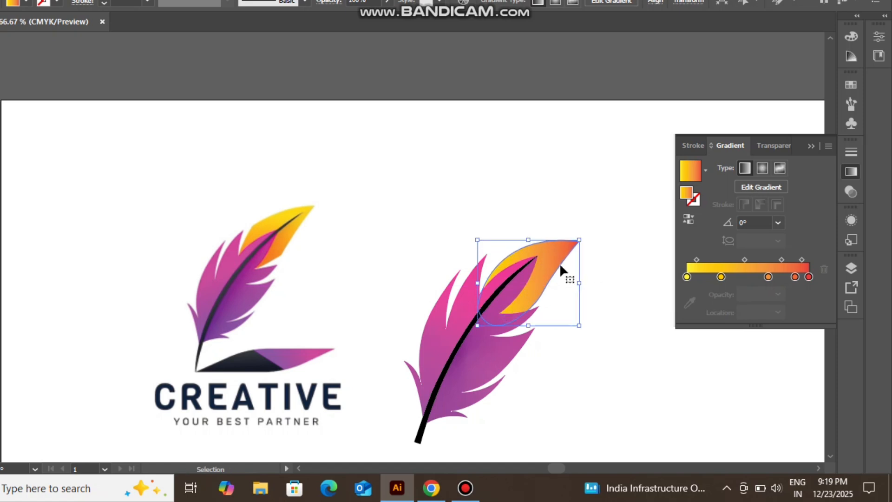
drag(553, 254, 543, 265)
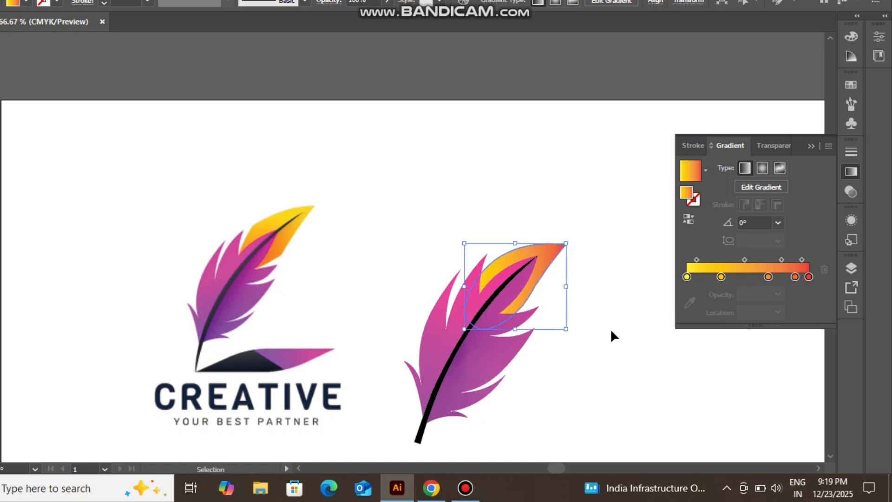
Scale the gradient tip down slightly around the feather's end and deselect it to compare with the reference.
click(610, 329)
scroll(594, 291, down, 1)
click(564, 274)
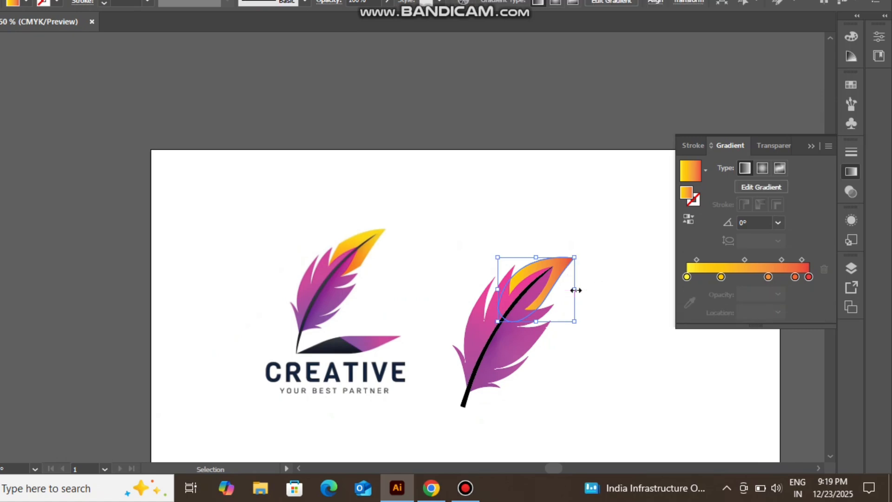
drag(559, 268, 540, 275)
scroll(567, 261, up, 4)
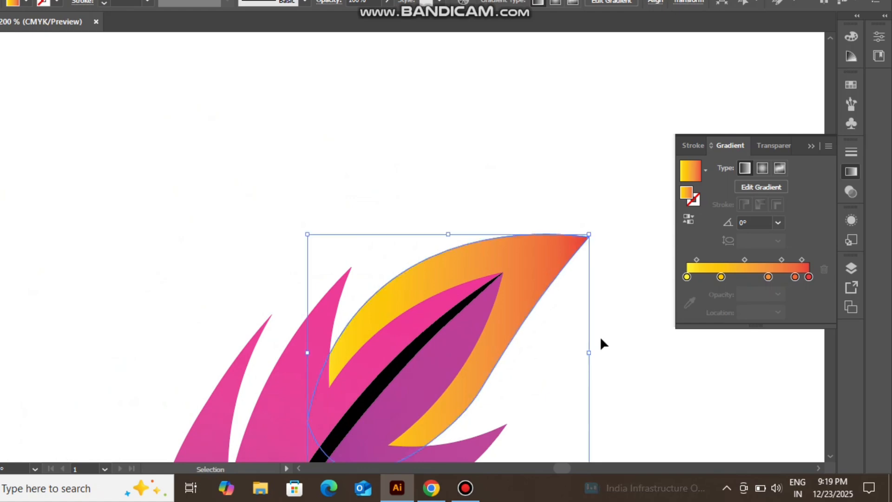
scroll(601, 335, down, 3)
scroll(600, 313, down, 1)
scroll(601, 312, right, 4)
scroll(580, 304, down, 8)
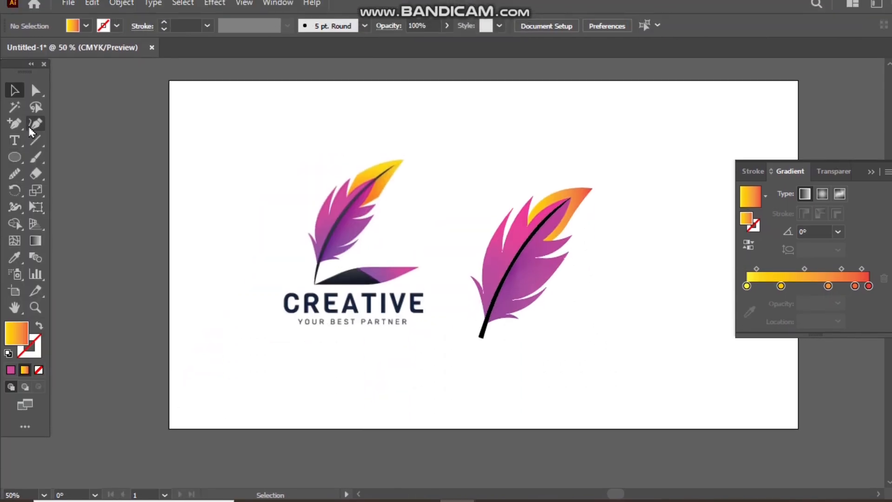
Trace the upper curved edge of the dark base shape above the CREATIVE lettering with the Curvature tool.
click(35, 98)
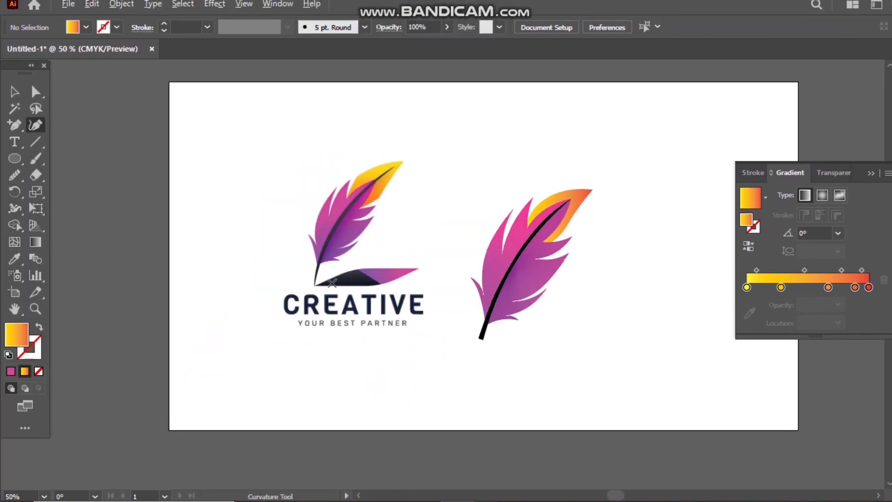
scroll(326, 257, up, 5)
click(257, 293)
click(394, 229)
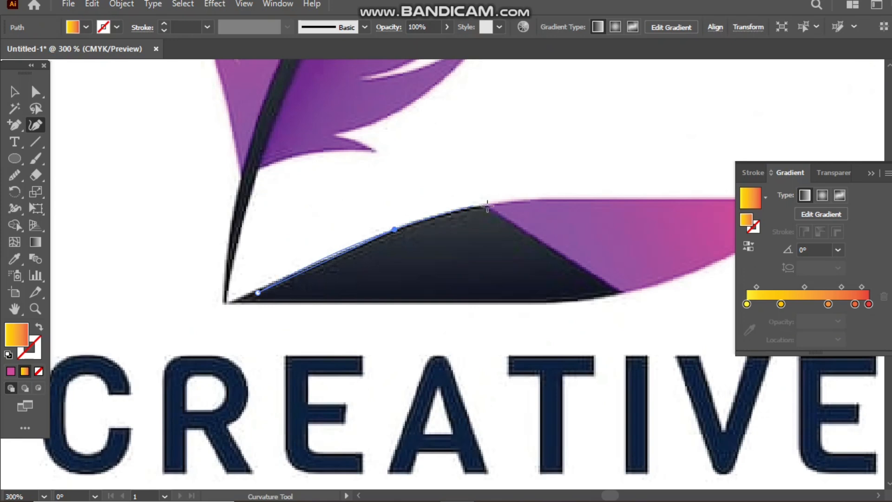
click(489, 205)
Trace the dark base shape's diagonal edge and lower edge, and close the outline at its starting point.
scroll(511, 200, right, 5)
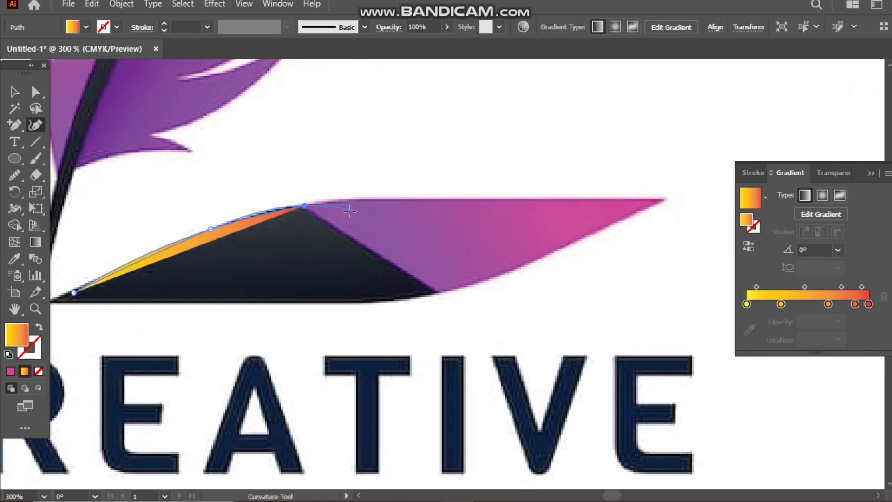
click(442, 293)
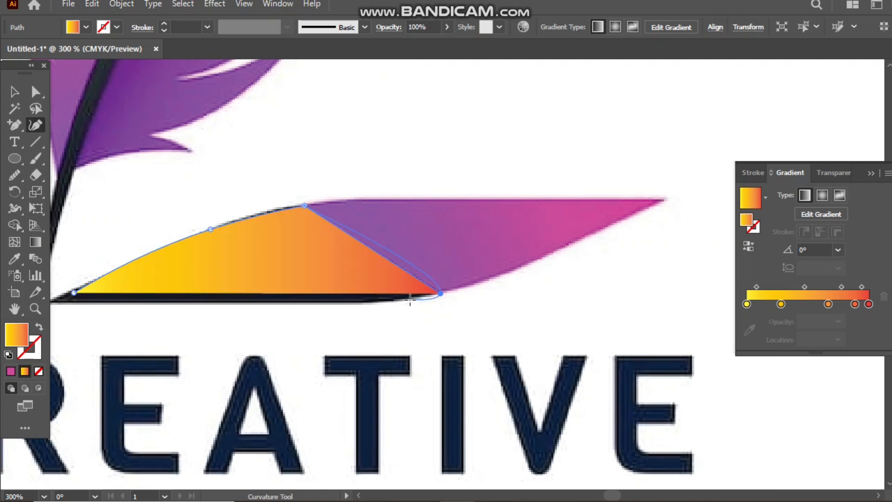
click(402, 301)
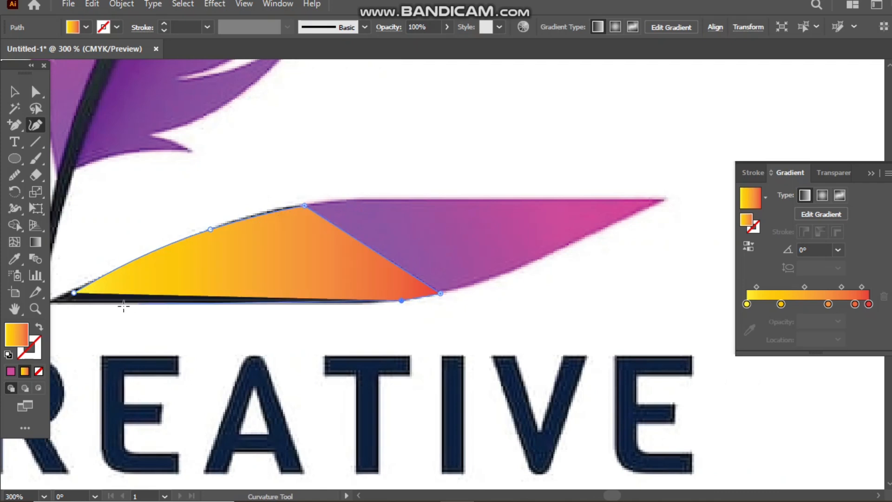
key(ctrl)
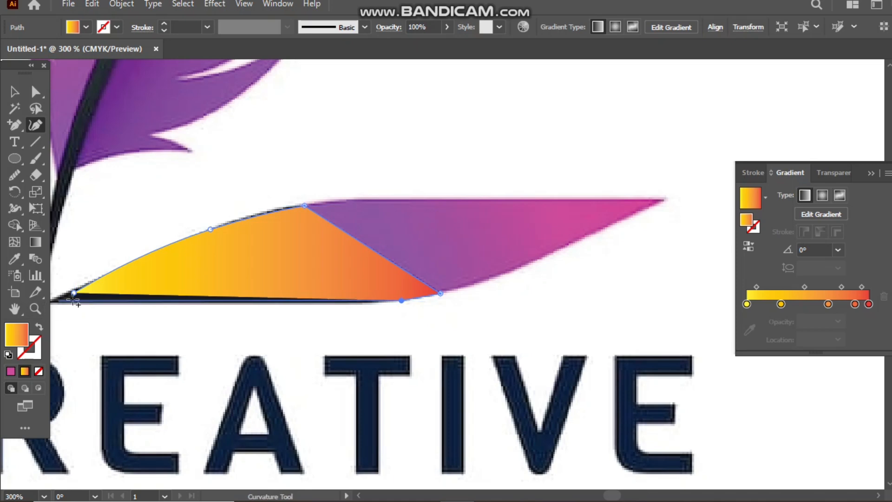
click(74, 293)
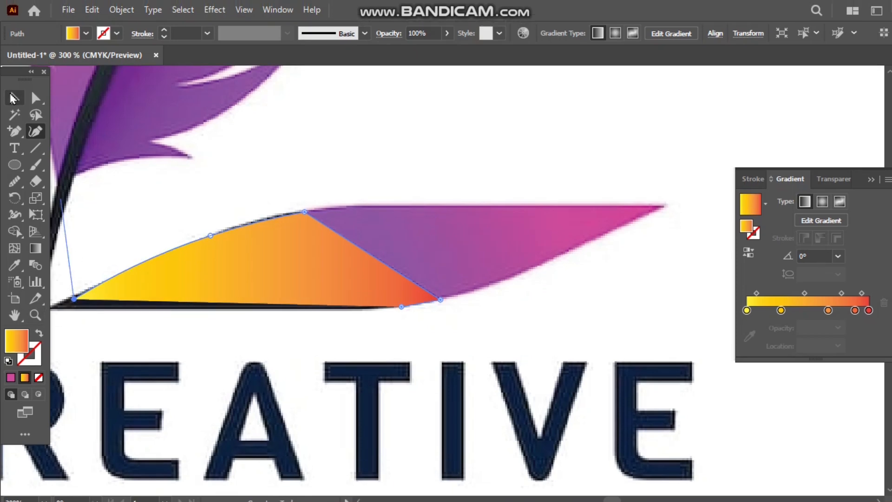
Fill the closed base shape with solid black.
key(v)
click(86, 33)
click(40, 58)
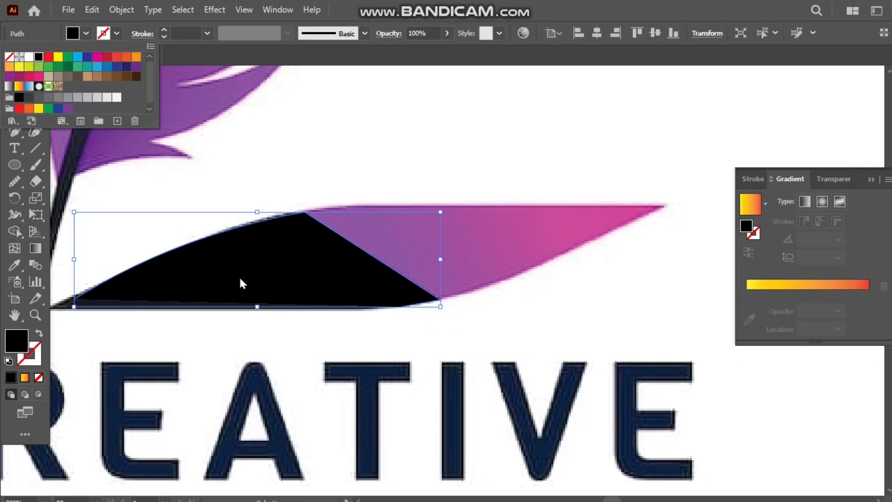
Duplicate the black base shape to the right and reflect the copy about an angled axis.
click(239, 283)
drag(328, 279, 563, 312)
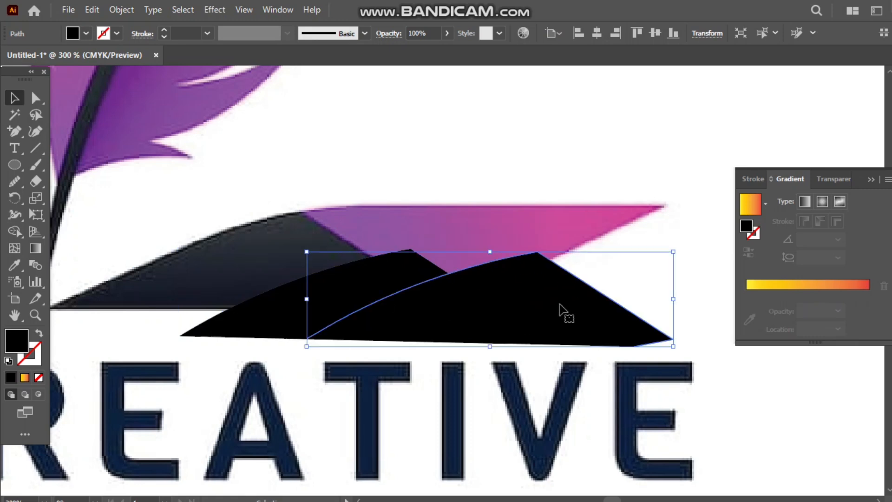
right_click(550, 311)
mouse_move(621, 426)
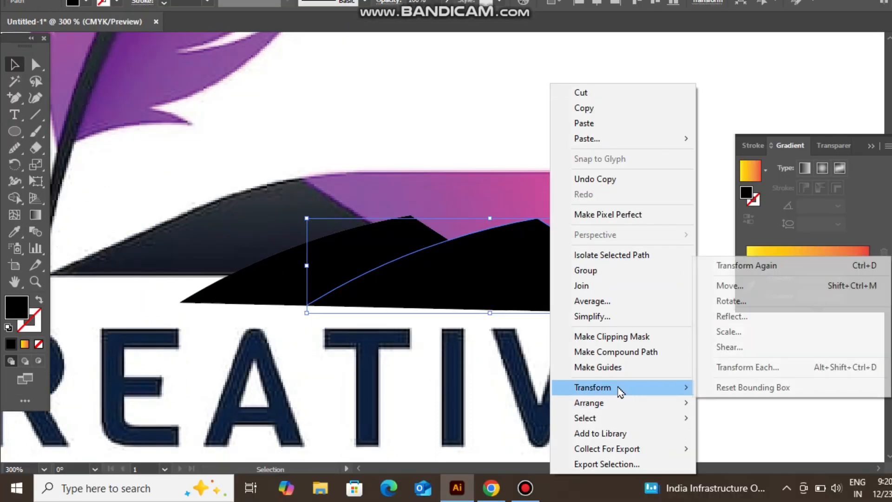
click(734, 316)
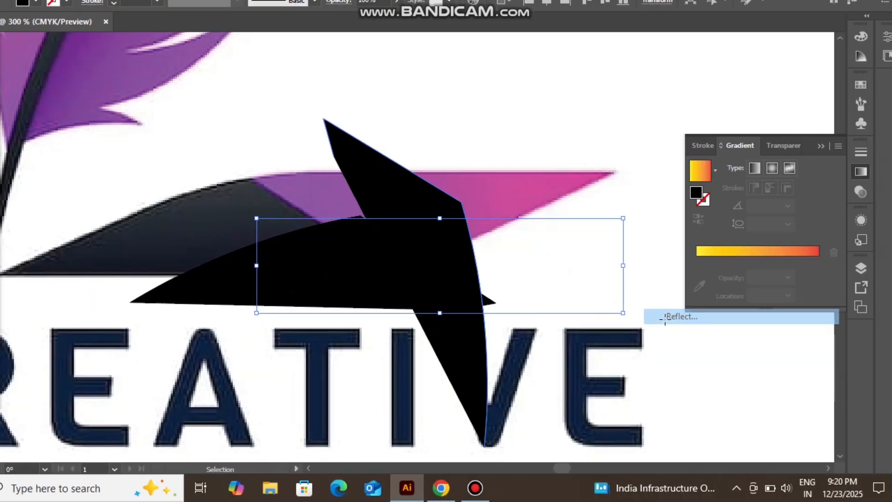
key(Return)
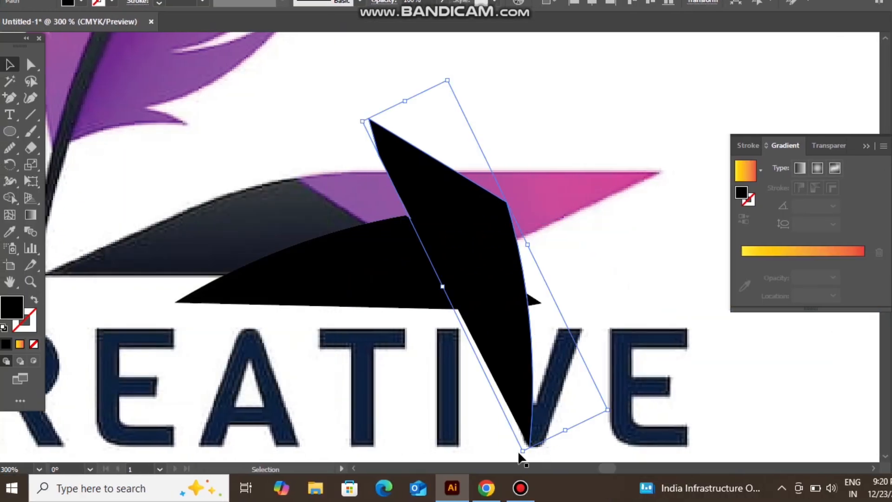
Move both black base shapes to the quill's lower end and rotate the reflected copy so it continues the base to the right.
drag(521, 449, 474, 412)
scroll(494, 391, down, 4)
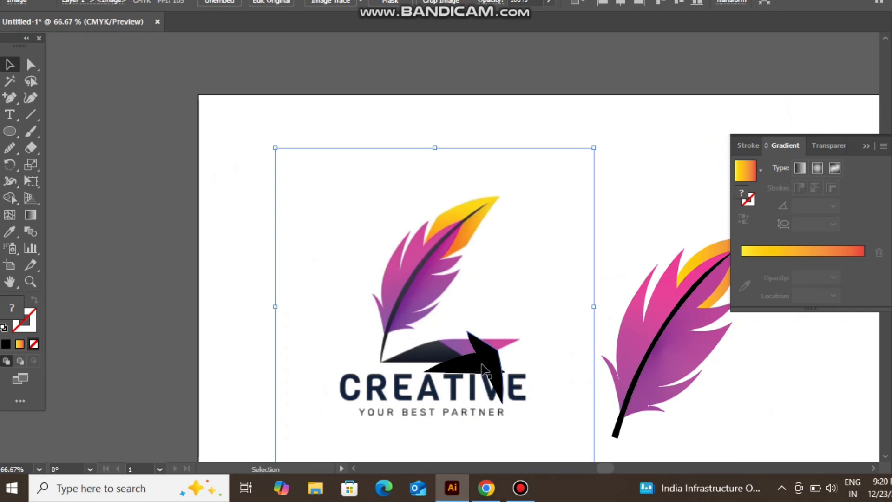
drag(483, 366, 656, 431)
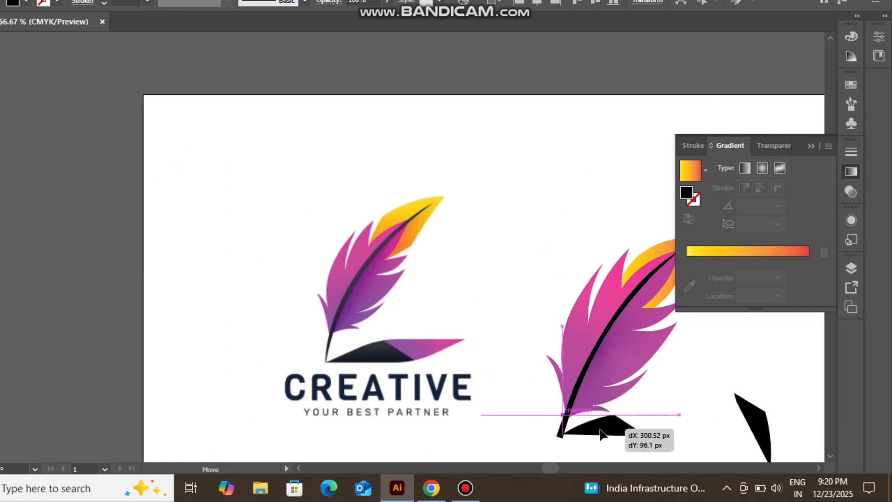
drag(600, 434, 602, 436)
drag(752, 423, 688, 425)
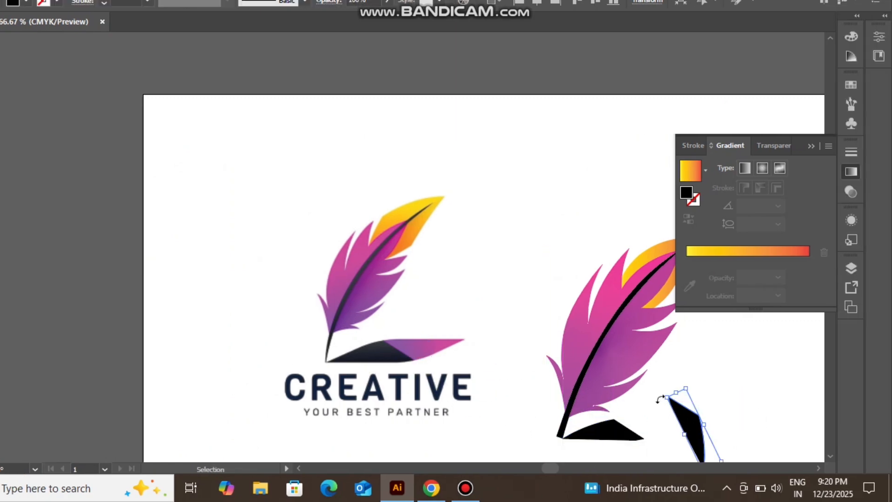
drag(660, 399, 650, 428)
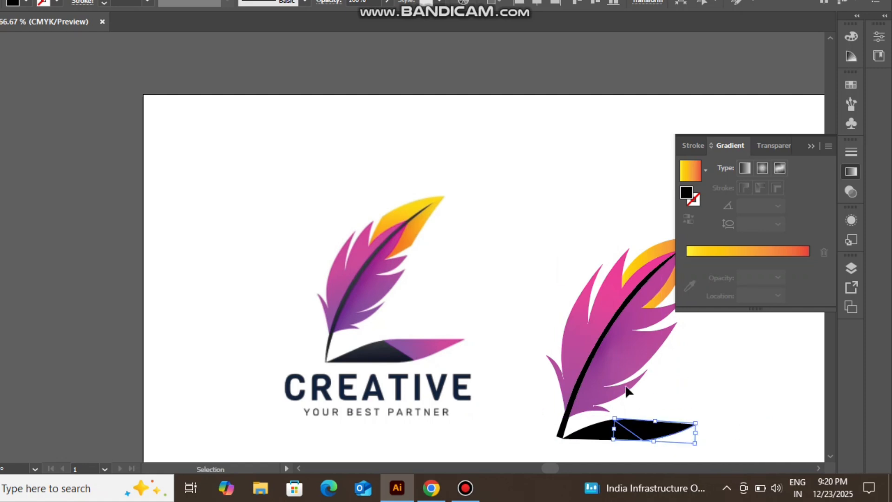
Give the base's right half a freeform gradient fill with its colour stop sampled from the feather's magenta-purple.
click(689, 176)
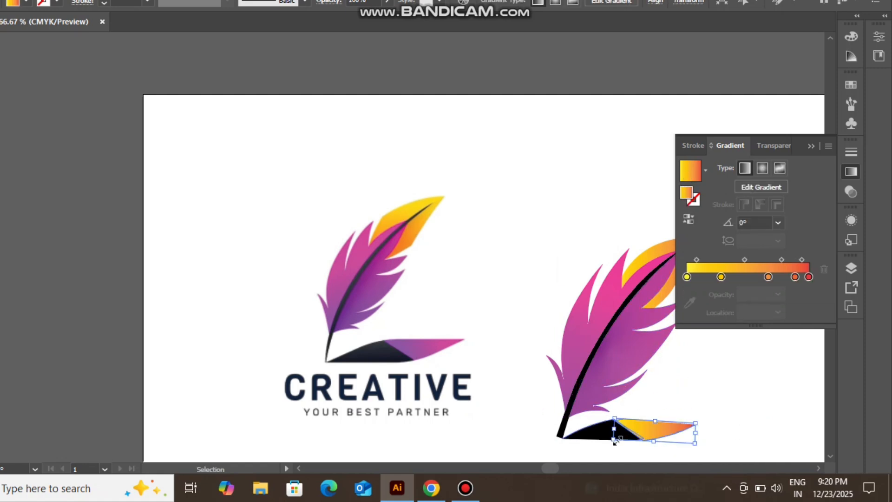
click(706, 170)
click(528, 306)
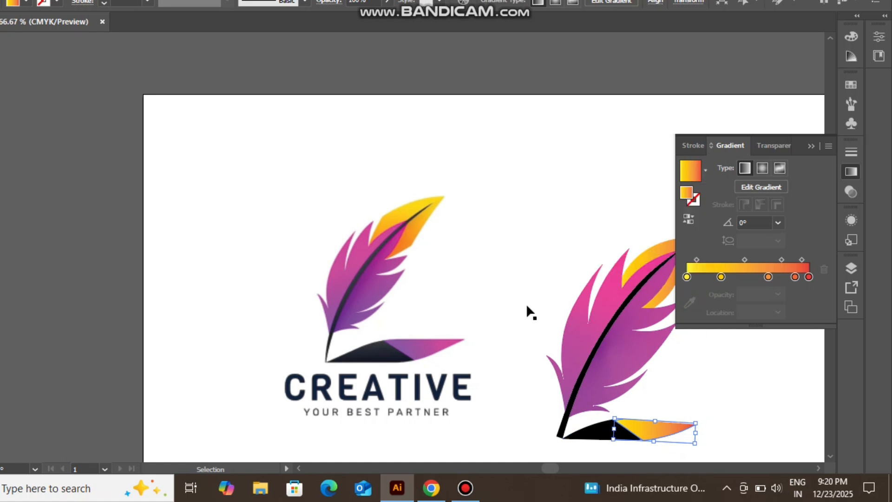
click(779, 169)
click(660, 428)
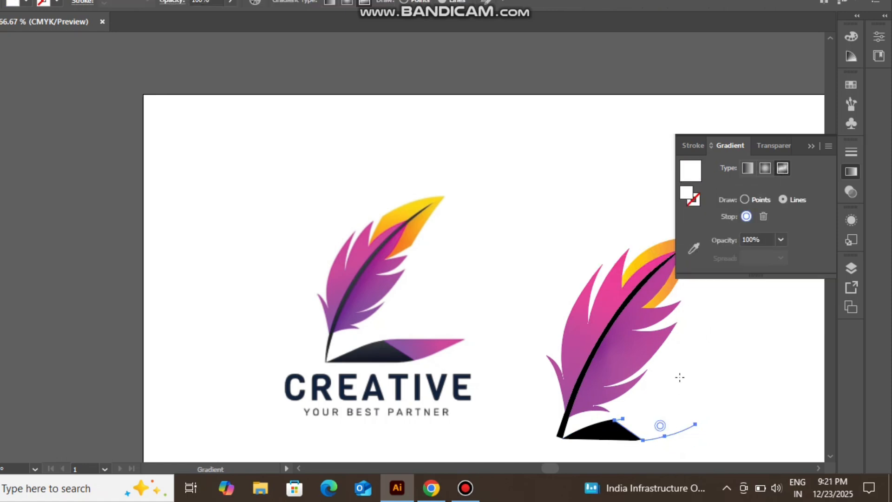
click(694, 249)
click(638, 335)
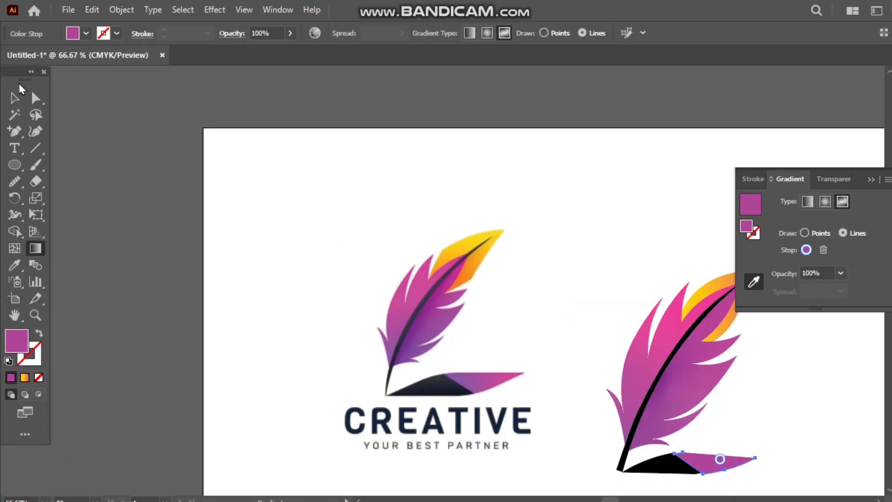
key(v)
Nudge the purple base shape so its diagonal edge meets the black half without a gap.
scroll(548, 430, up, 3)
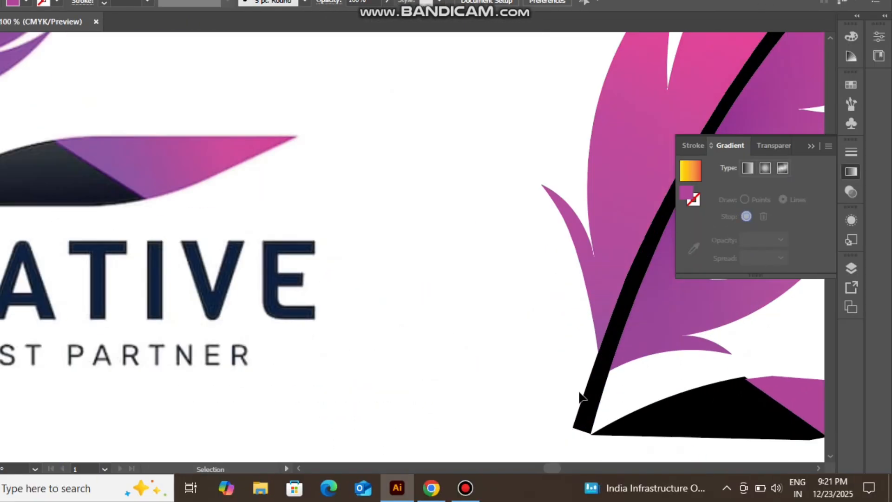
scroll(555, 409, right, 10)
scroll(342, 325, down, 3)
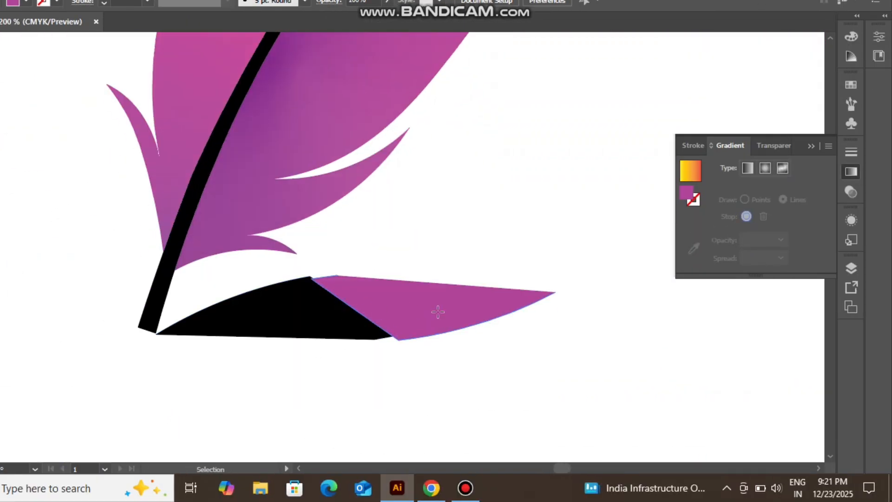
drag(438, 312, 429, 311)
drag(545, 349, 547, 347)
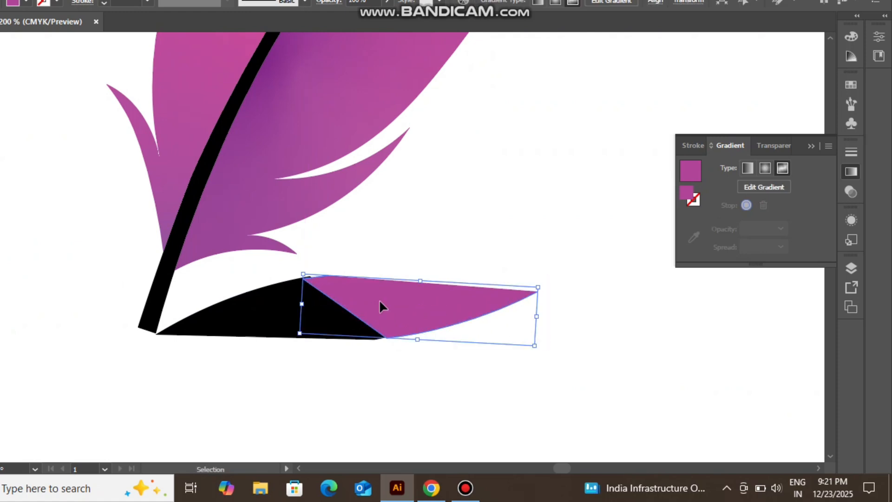
drag(380, 305, 384, 305)
scroll(321, 300, up, 4)
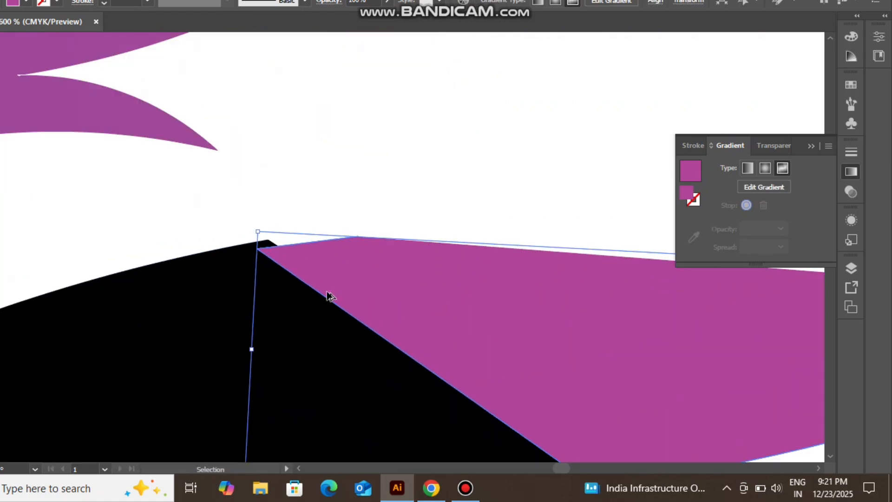
drag(435, 319, 438, 314)
scroll(439, 323, down, 3)
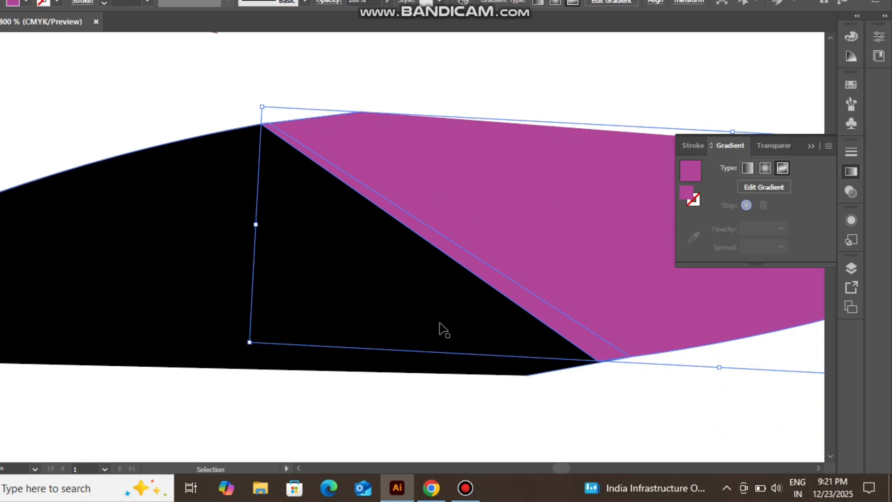
click(573, 409)
Add the text "CREATIVE" at 36 pt just below the redrawn base.
scroll(585, 376, down, 6)
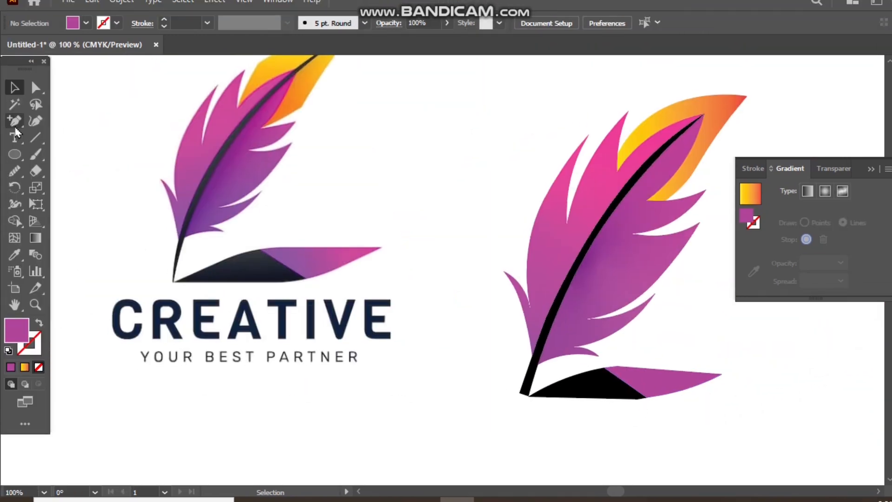
key(t)
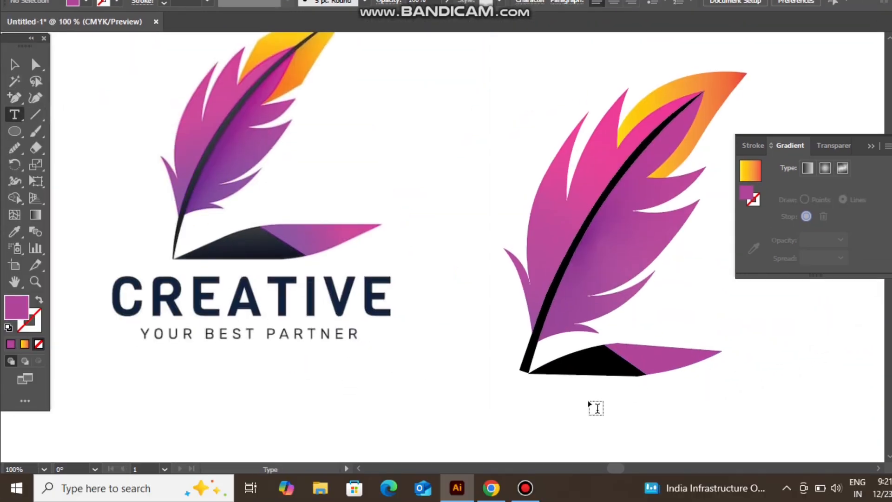
click(528, 402)
key(ctrl+shift+period)
key(ctrl+shift+period)
key(ctrl+shift+period)
key(ctrl+shift+period)
key(ctrl+shift+period)
key(ctrl+shift+period)
key(ctrl+shift+period)
key(ctrl+shift+period)
key(ctrl+shift+period)
key(ctrl+shift+period)
key(ctrl+shift+period)
key(ctrl+shift+period)
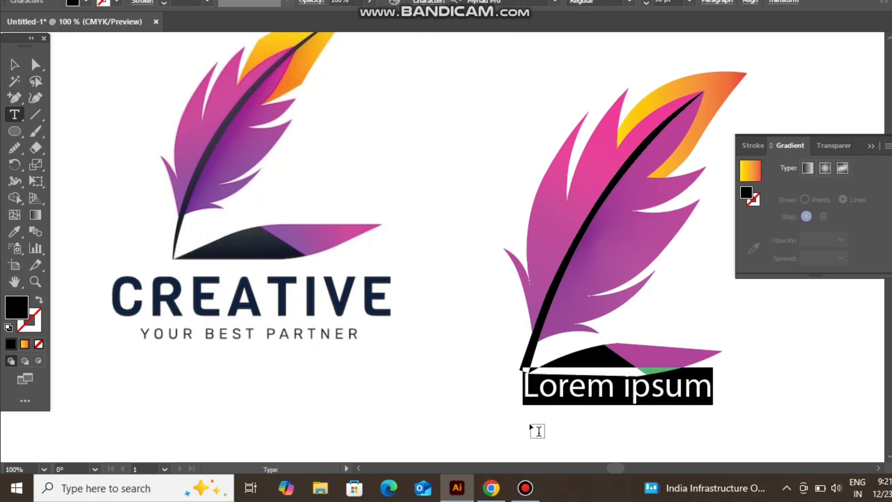
text(ceat)
key(BackSpace)
key(BackSpace)
key(BackSpace)
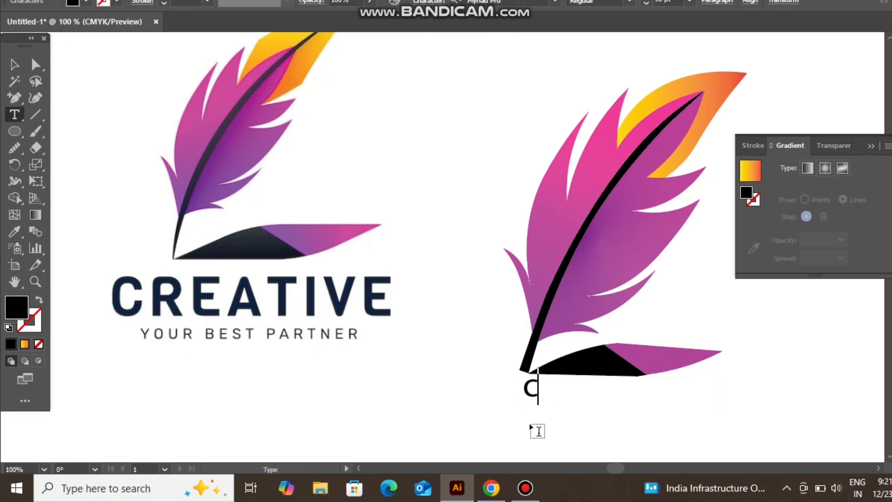
text(CREAT)
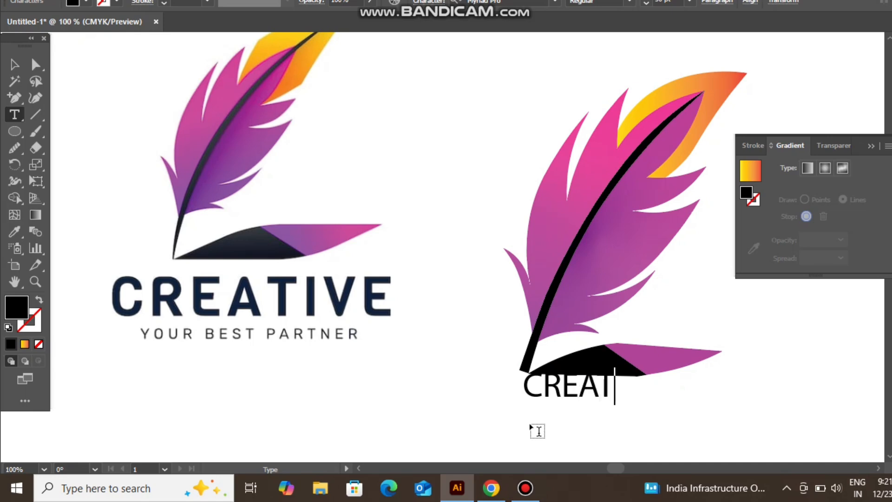
text(IVE)
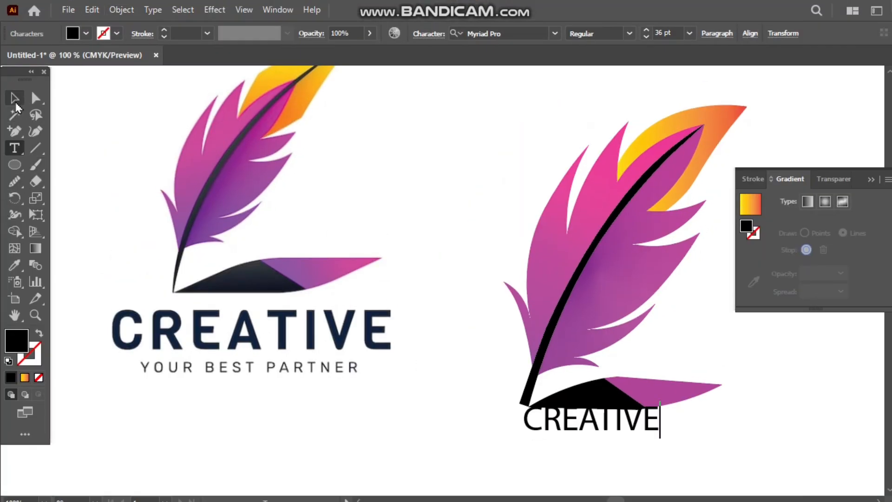
key(Escape)
Set the CREATIVE text's font to Anomoly in the Regular 2 style.
click(520, 35)
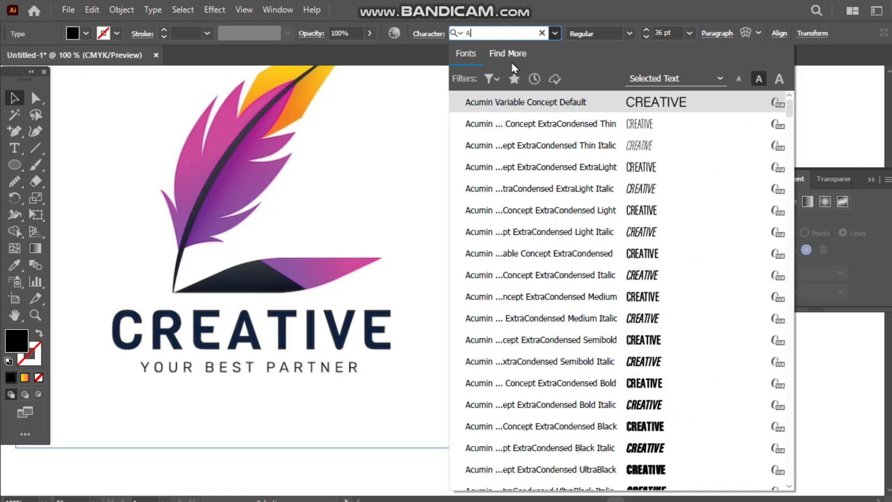
click(513, 62)
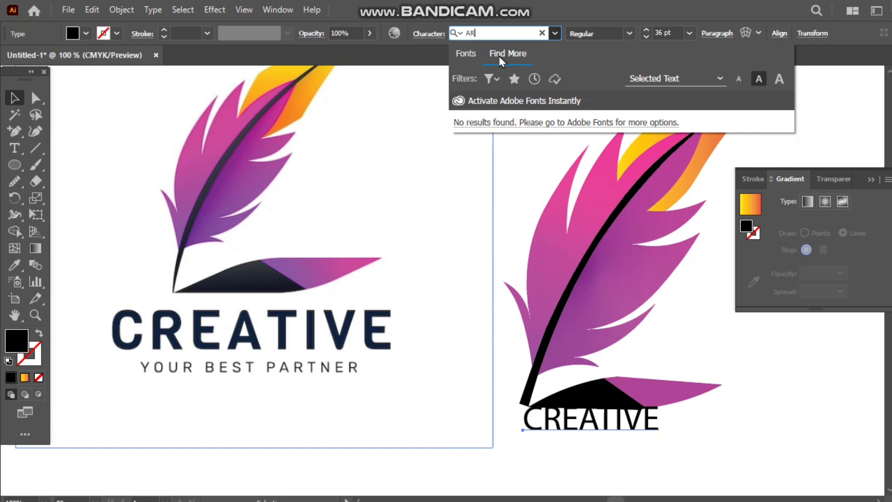
key(BackSpace)
key(BackSpace)
text(a)
click(556, 33)
click(556, 33)
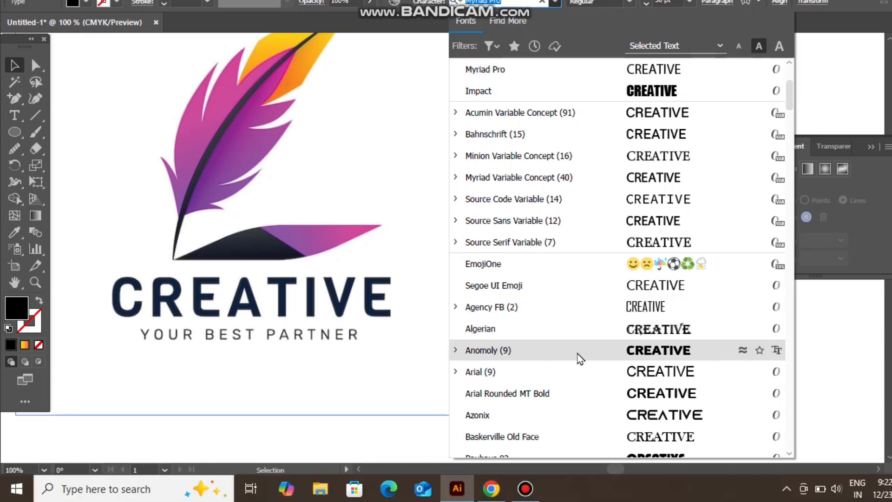
click(577, 384)
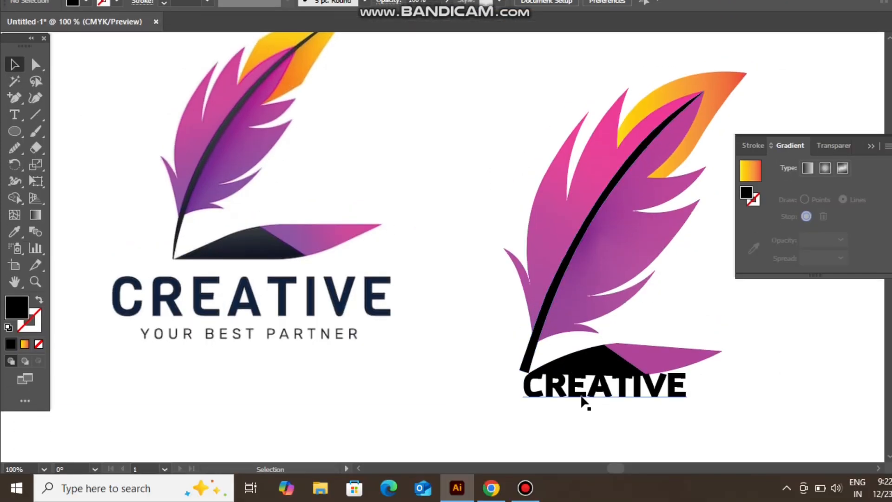
Move the CREATIVE text clear beneath the base and fill it with the dark navy sampled from the reference wordmark.
drag(554, 439, 527, 449)
drag(527, 418, 527, 418)
click(86, 1)
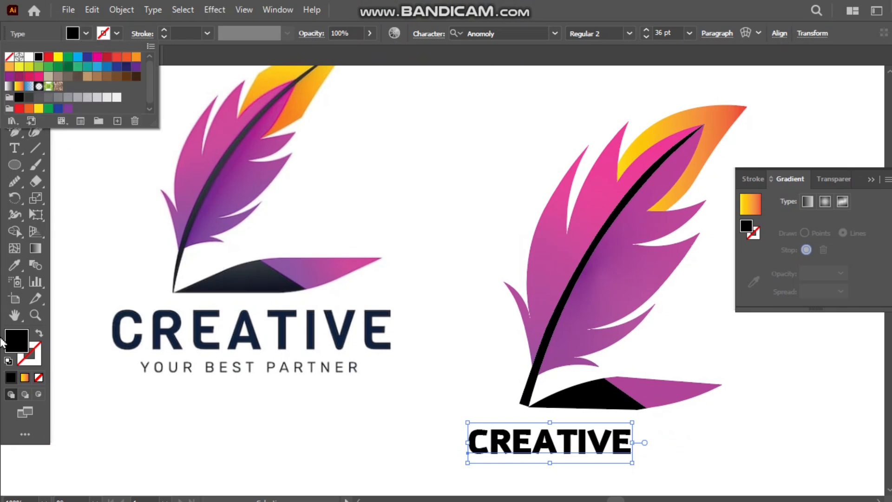
double_click(3, 342)
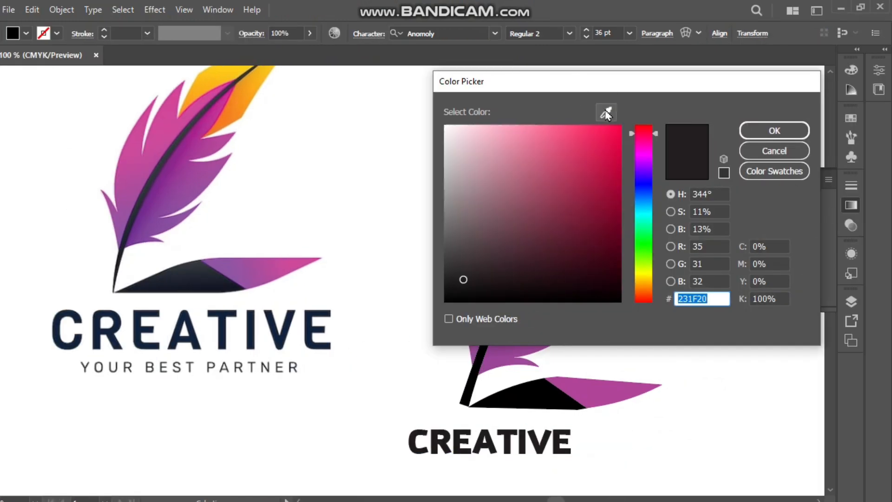
click(606, 113)
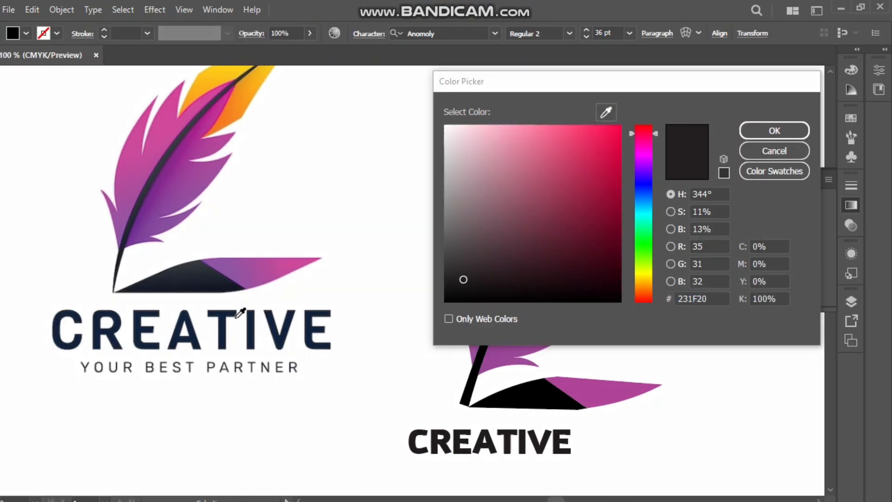
click(236, 318)
click(774, 131)
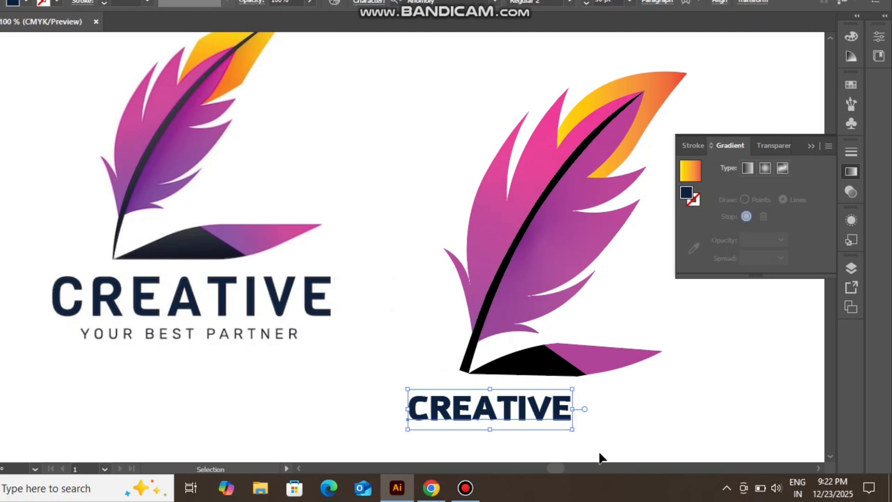
Enlarge CREATIVE to about the base's width, position it under the base, and duplicate it directly below.
drag(576, 433, 678, 442)
drag(599, 430, 594, 424)
scroll(551, 255, down, 3)
drag(479, 305, 479, 367)
Replace the duplicated text with the tagline "YOUR BEST PARTNER", putting a space between the individual letters.
double_click(479, 366)
double_click(479, 363)
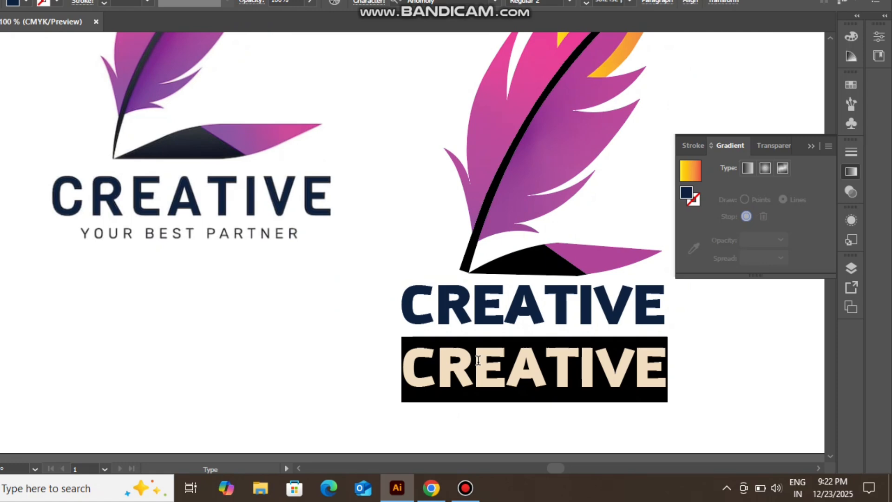
text(YPU)
key(BackSpace)
key(BackSpace)
text(OUR)
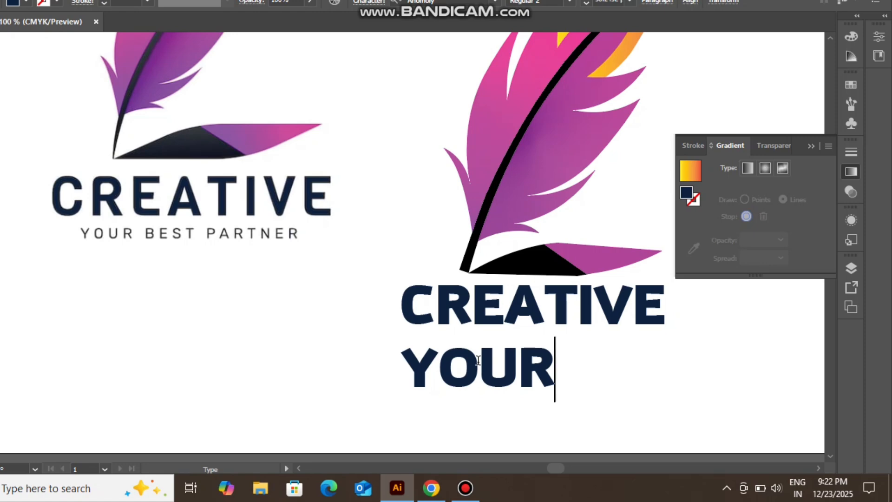
key(BackSpace)
key(BackSpace)
key(BackSpace)
text(OU)
key(BackSpace)
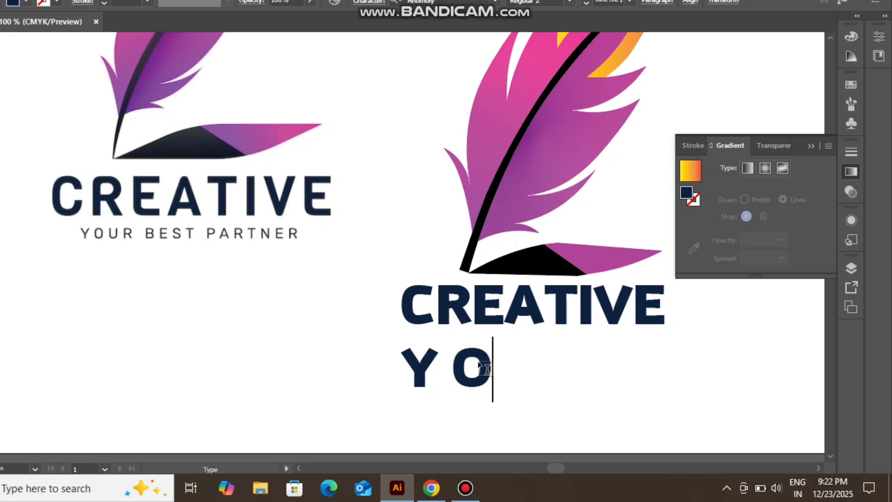
text(UR)
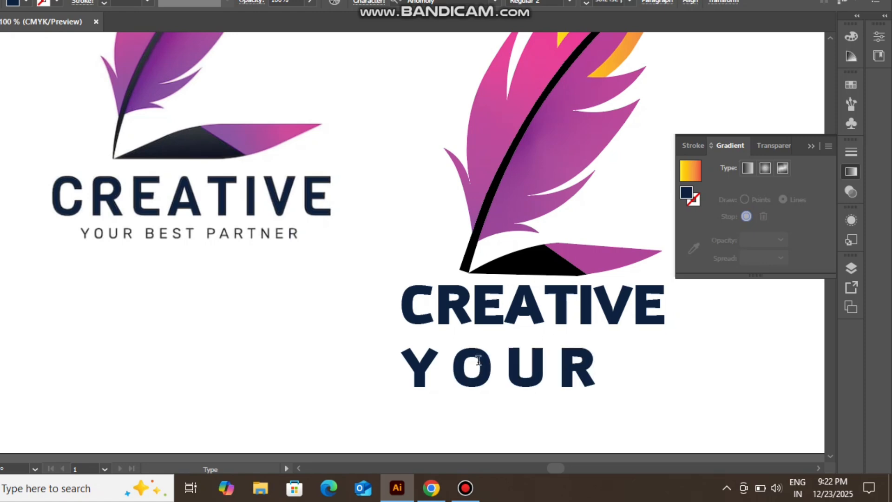
text(BESTP)
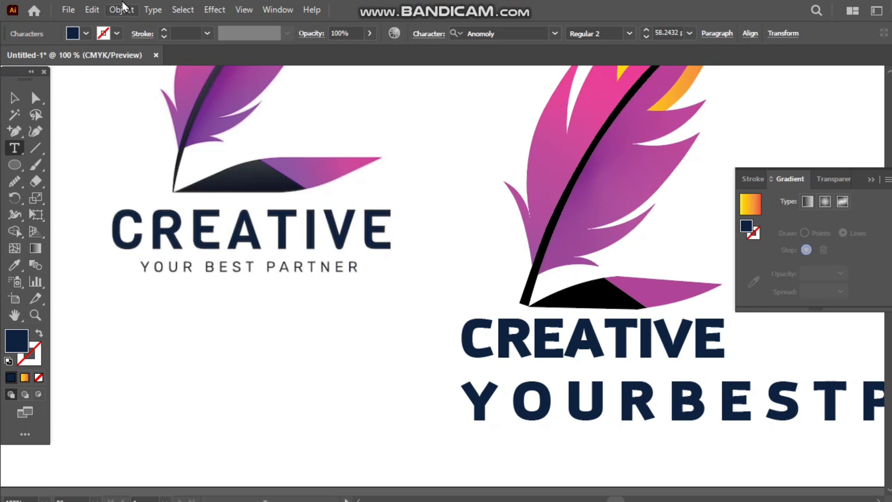
click(32, 90)
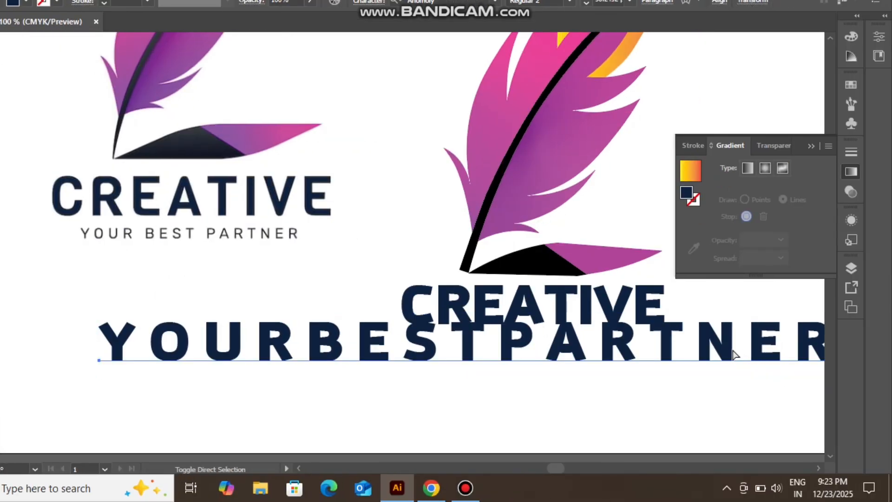
Reduce the tagline's font size to about 24.24 pt.
key(ctrl+shift+comma)
key(ctrl+shift+comma)
key(ctrl+shift+comma)
key(ctrl+shift+comma)
key(ctrl+shift+comma)
key(ctrl+shift+comma)
key(ctrl+shift+comma)
key(ctrl+shift+comma)
key(ctrl+shift+comma)
key(ctrl+shift+comma)
key(ctrl+shift+comma)
key(ctrl+shift+comma)
key(ctrl+shift+comma)
key(ctrl+shift+comma)
key(ctrl+shift+comma)
key(ctrl+shift+comma)
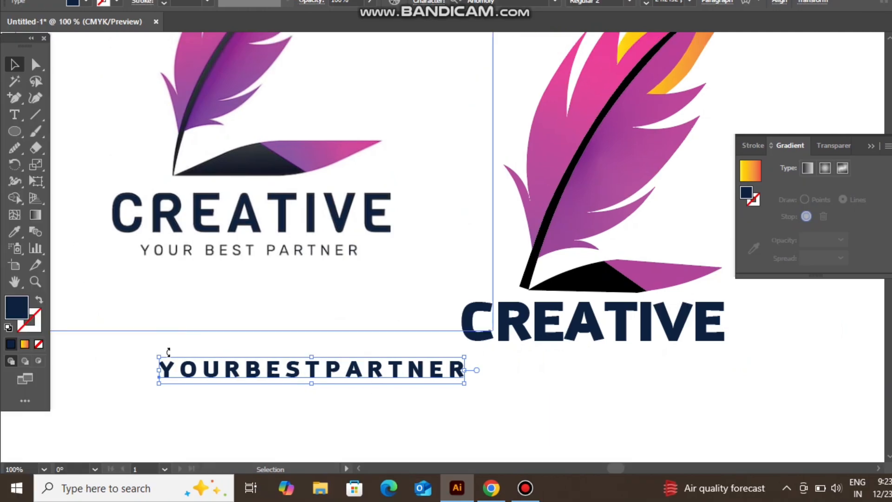
Insert an extra space before BEST and before PARTNER to separate the tagline's words.
key(t)
click(247, 370)
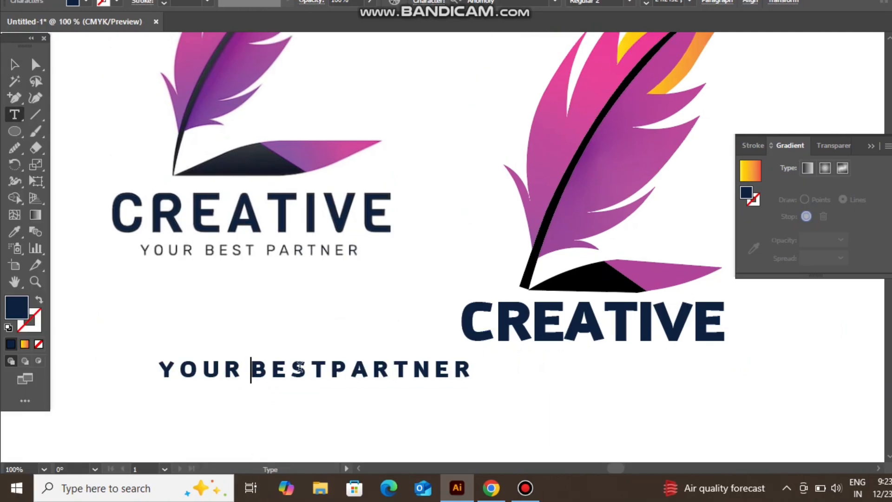
click(329, 370)
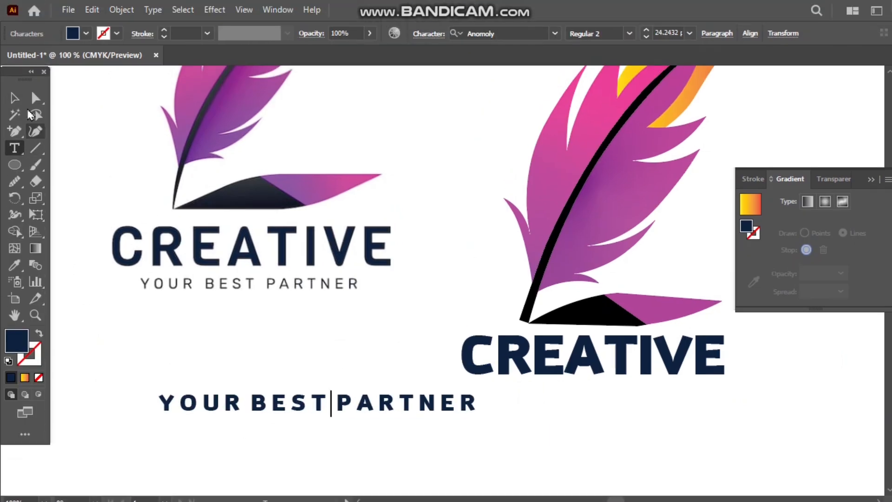
Change the tagline's font to Arial Rounded MT Bold.
click(15, 64)
click(556, 2)
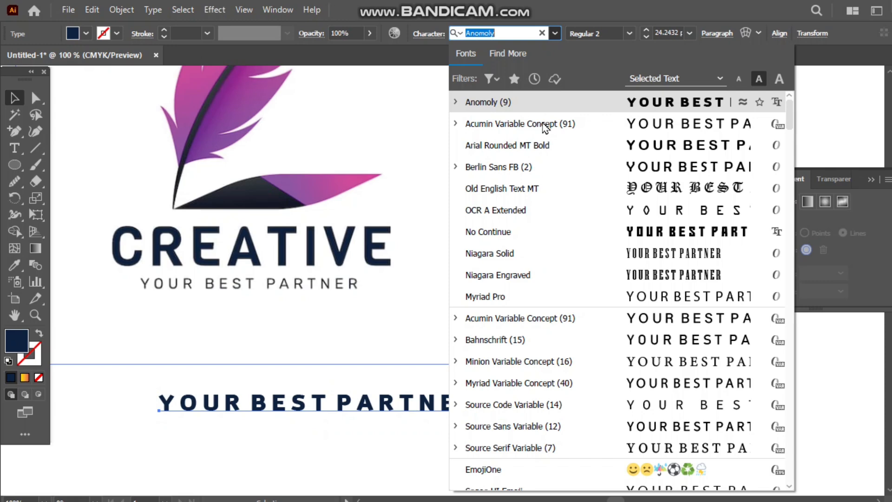
click(553, 149)
Move the tagline beneath the new CREATIVE wordmark, scale it down narrower than the wordmark, and centre it there.
drag(285, 378, 562, 367)
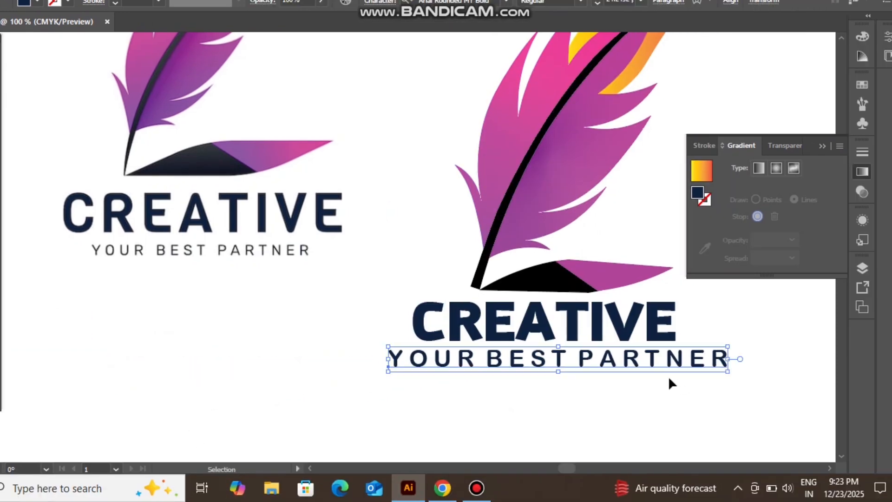
drag(716, 367, 581, 352)
click(536, 400)
scroll(593, 326, up, 1)
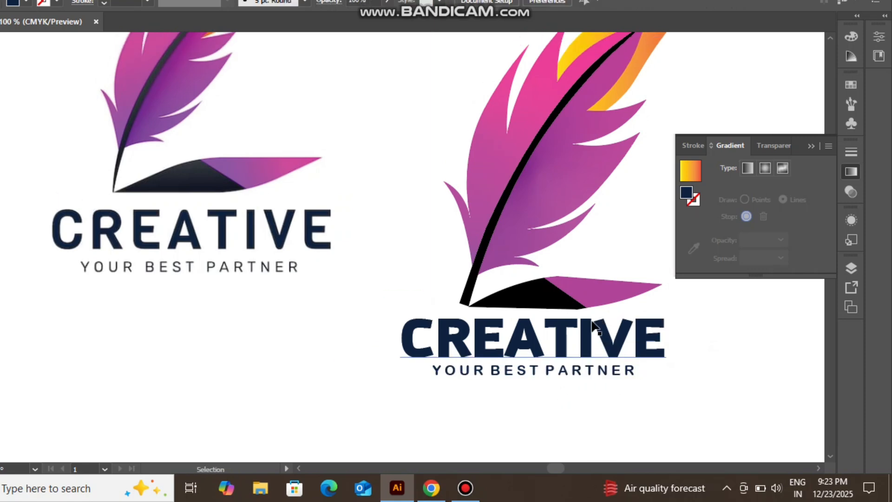
scroll(573, 329, down, 2)
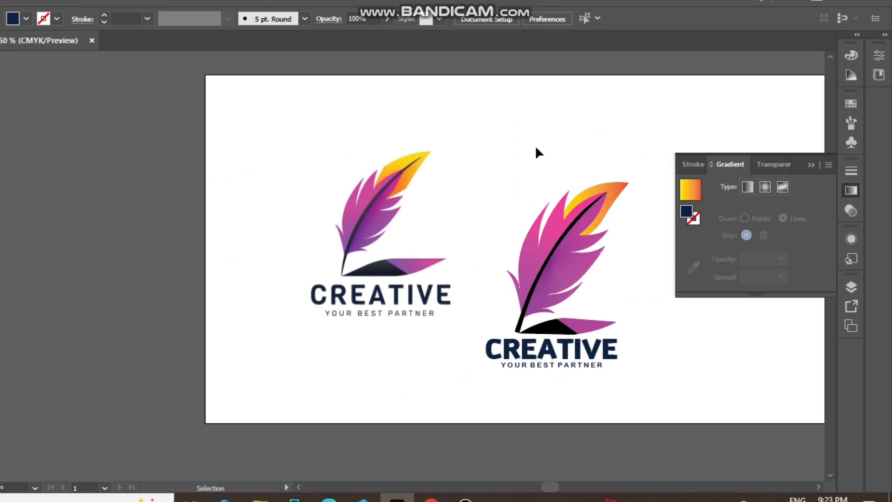
Group the new feather artwork, wordmark and tagline into one object and move it up level with the original logo.
drag(547, 126, 576, 373)
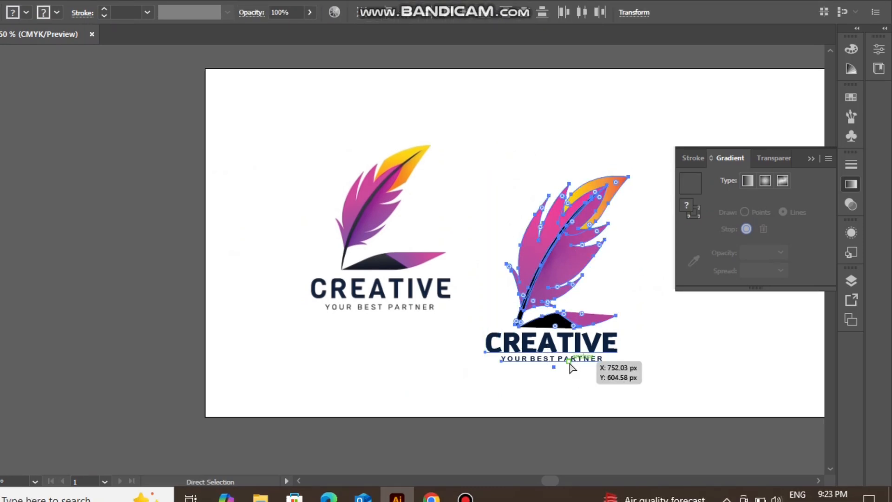
key(ctrl+g)
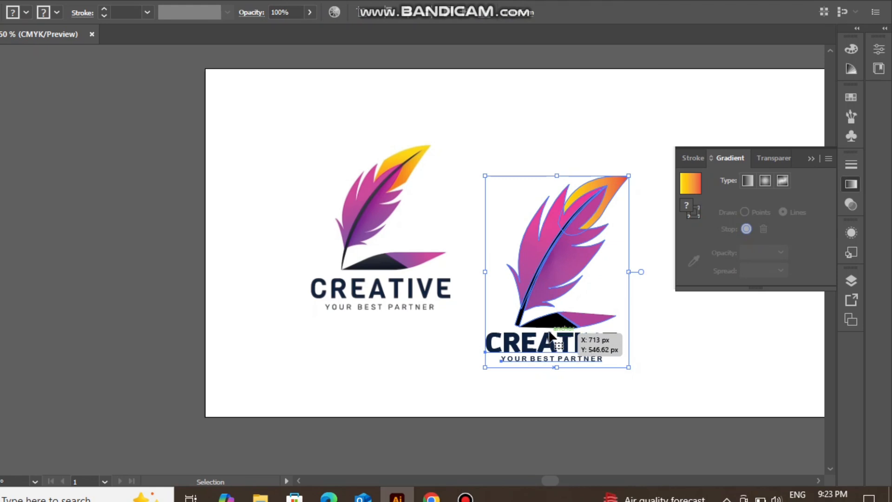
click(668, 367)
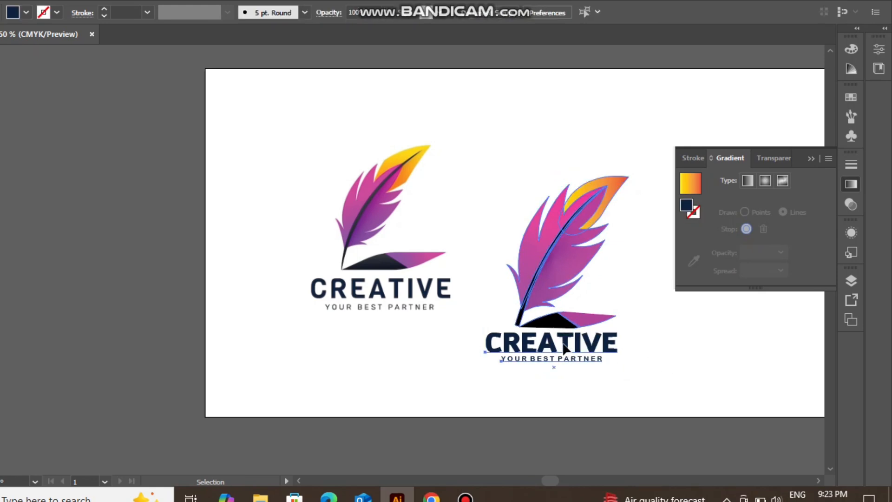
drag(565, 356, 561, 306)
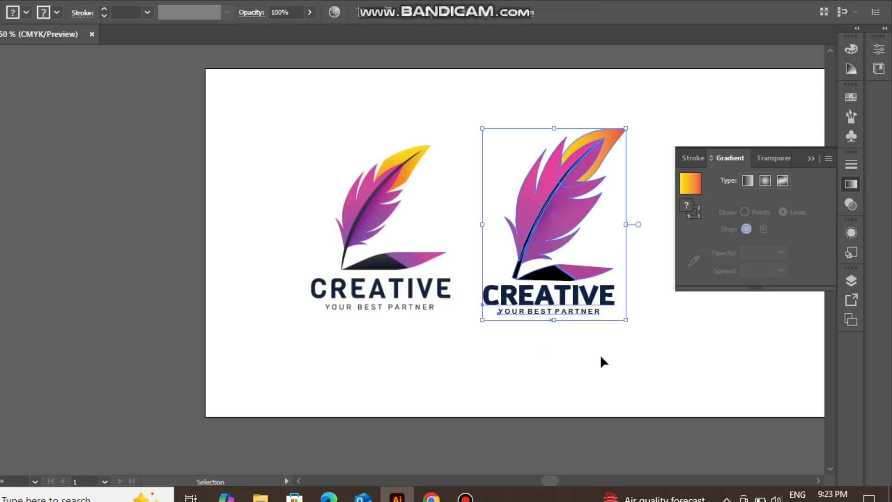
click(620, 371)
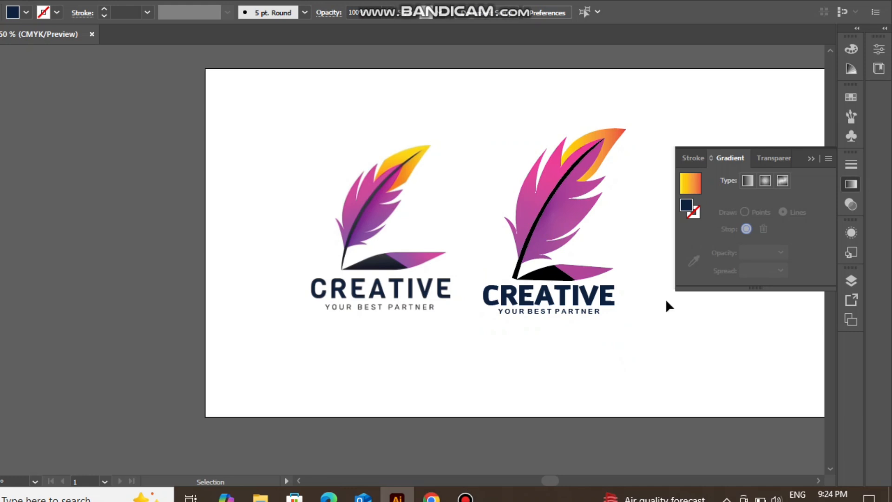
Collapse the Gradient panel, then scale the new logo down proportionally to roughly the original logo's height and realign it beside the original.
click(811, 159)
click(605, 264)
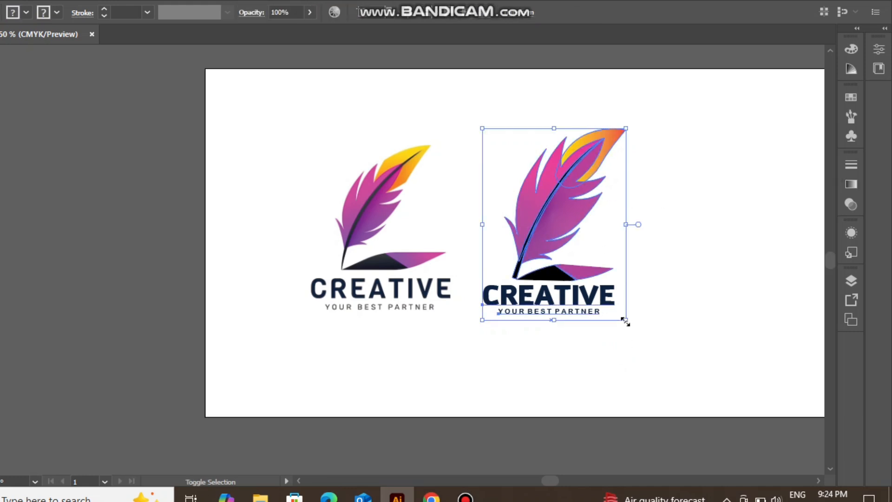
drag(626, 321, 596, 282)
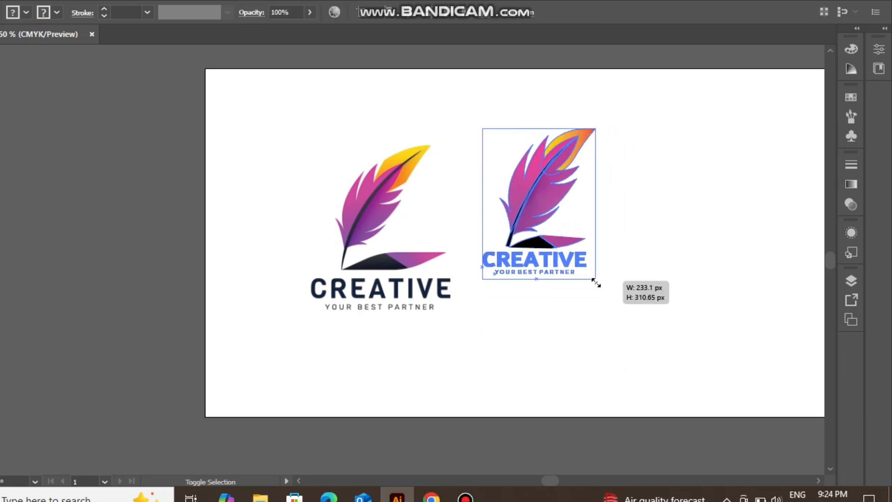
drag(534, 221, 536, 244)
drag(582, 311, 610, 317)
drag(554, 292, 552, 285)
click(567, 369)
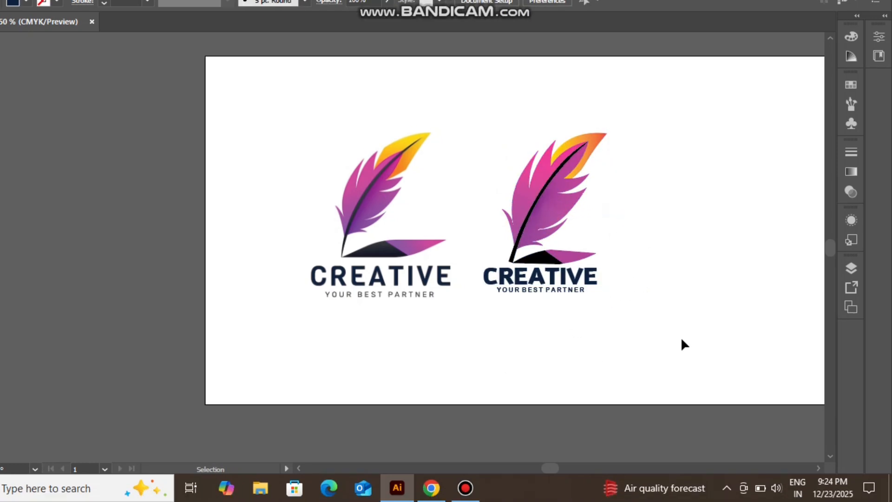
Reposition the new logo to the right of the original, level with it and with a clear gap between them, and deselect it.
scroll(614, 333, right, 4)
drag(341, 256, 298, 278)
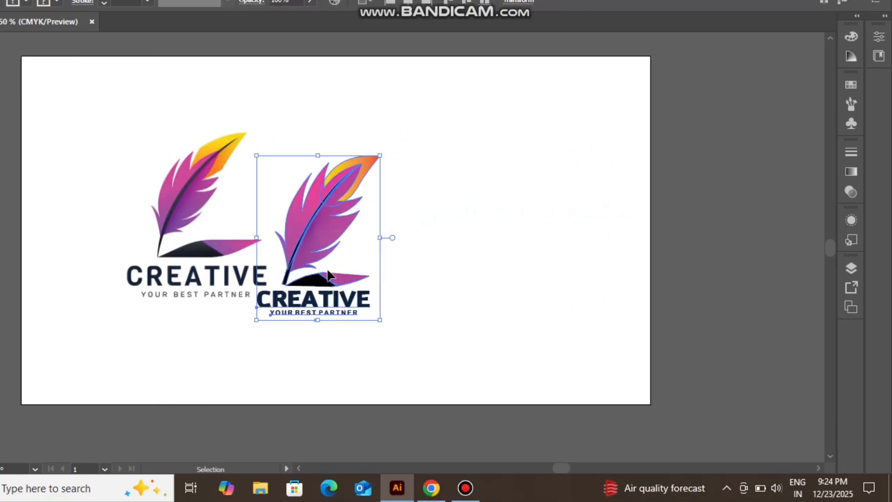
drag(335, 256, 396, 239)
click(468, 328)
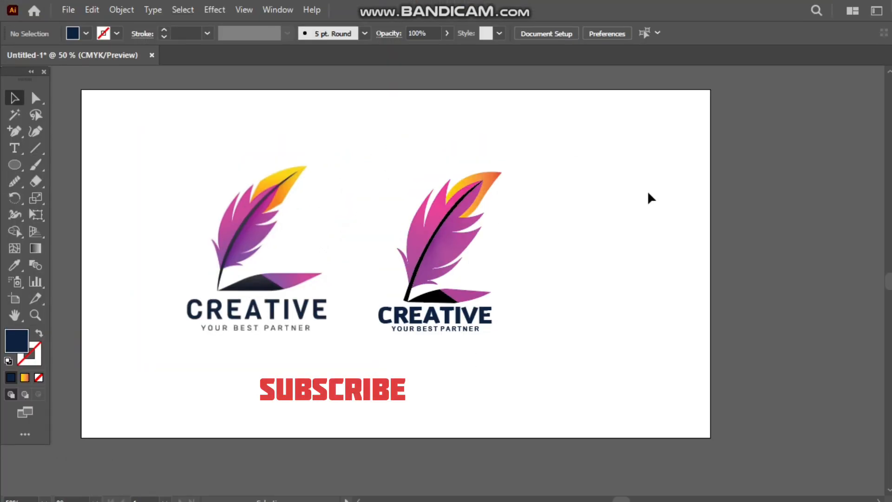